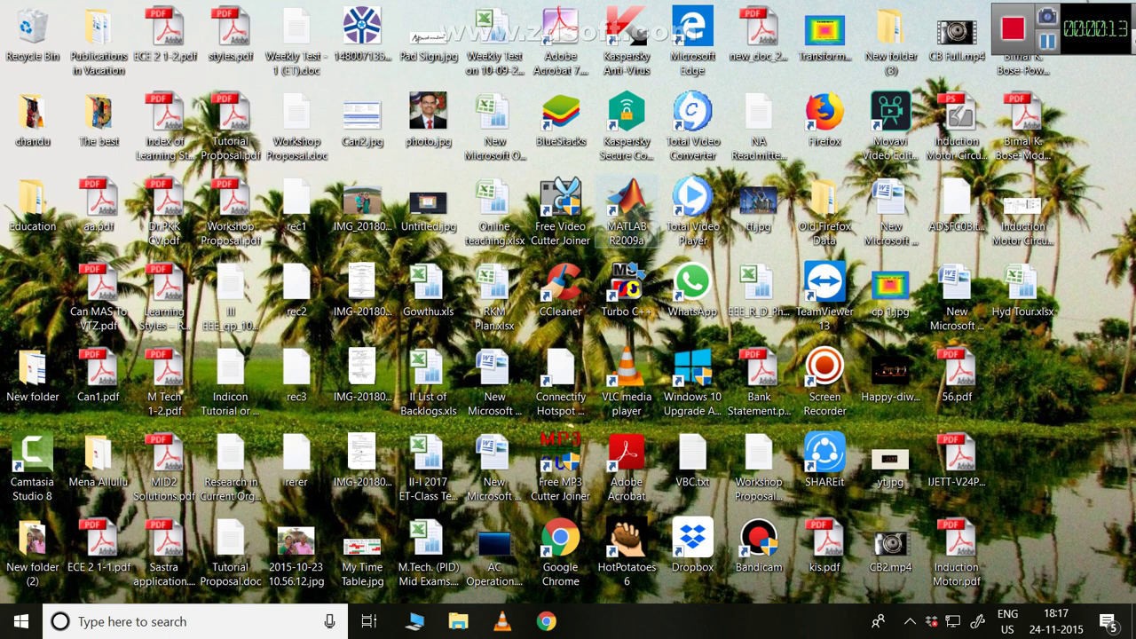
Launch MATLAB R2009a, maximize its window and create a new blank Simulink model in a maximized window
double_click(628, 208)
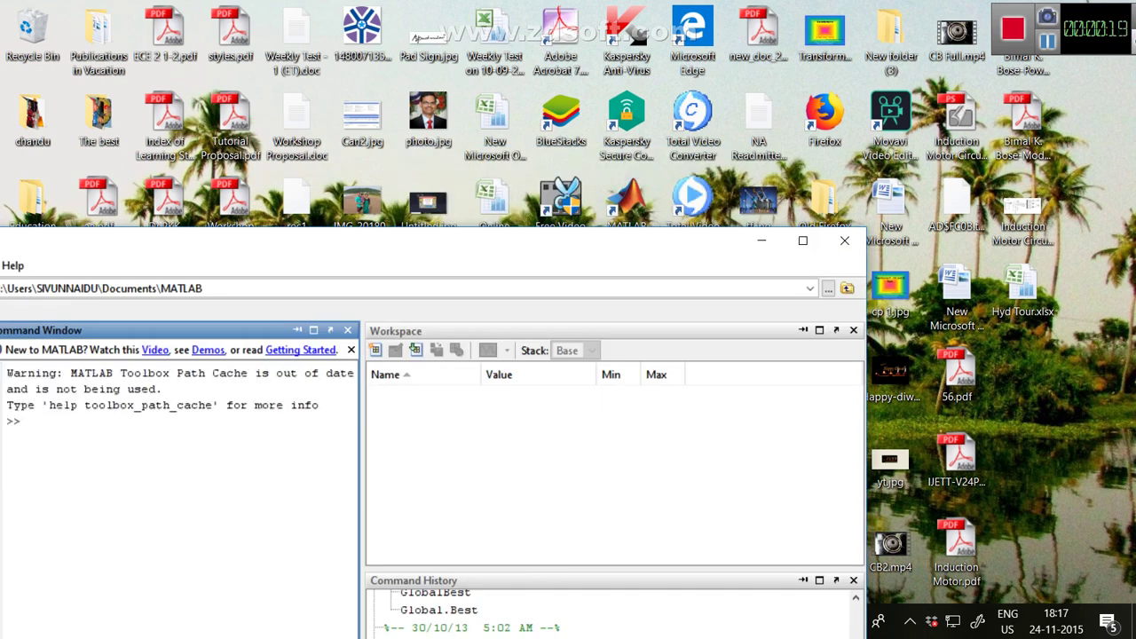
click(802, 240)
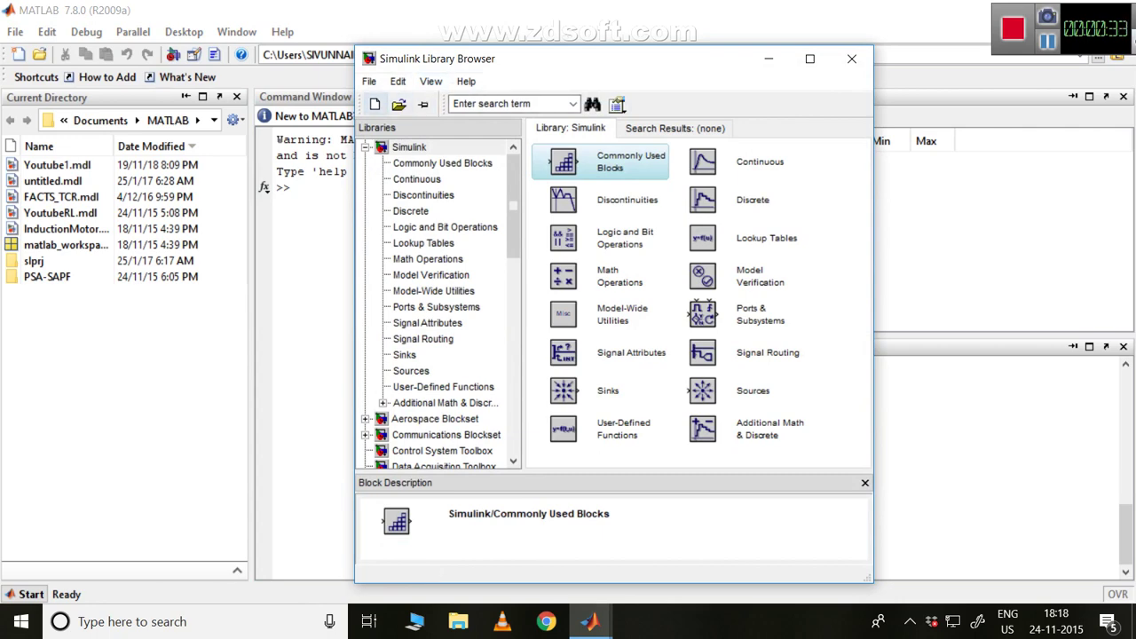
click(374, 104)
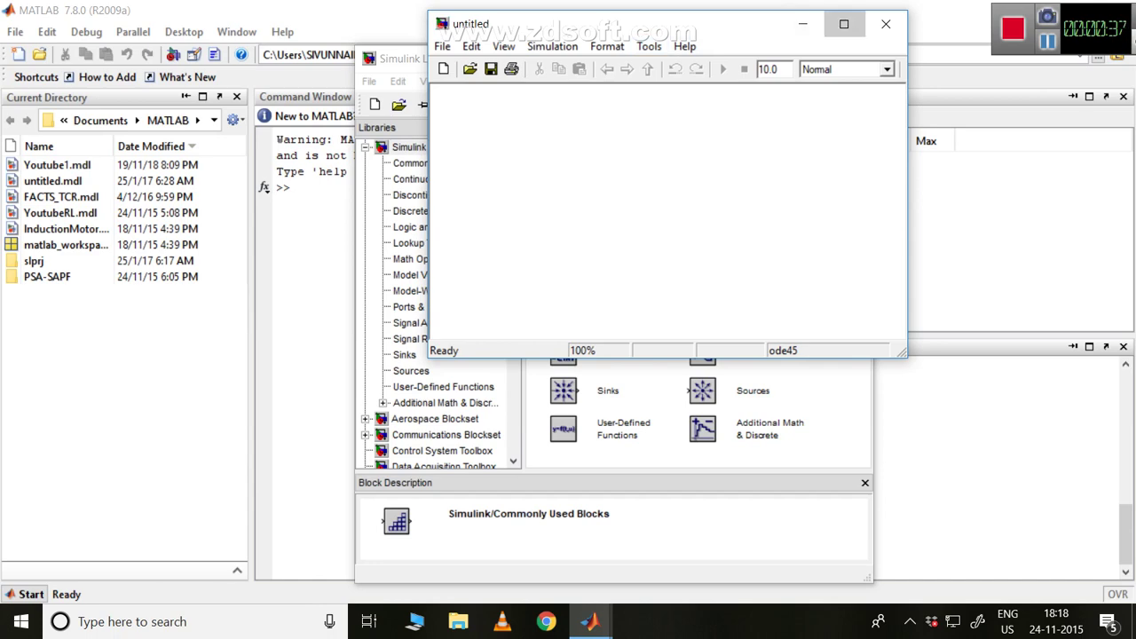
click(843, 24)
Add a DC Voltage Source block from the SimPowerSystems Electrical Sources library to the left part of the model
click(595, 52)
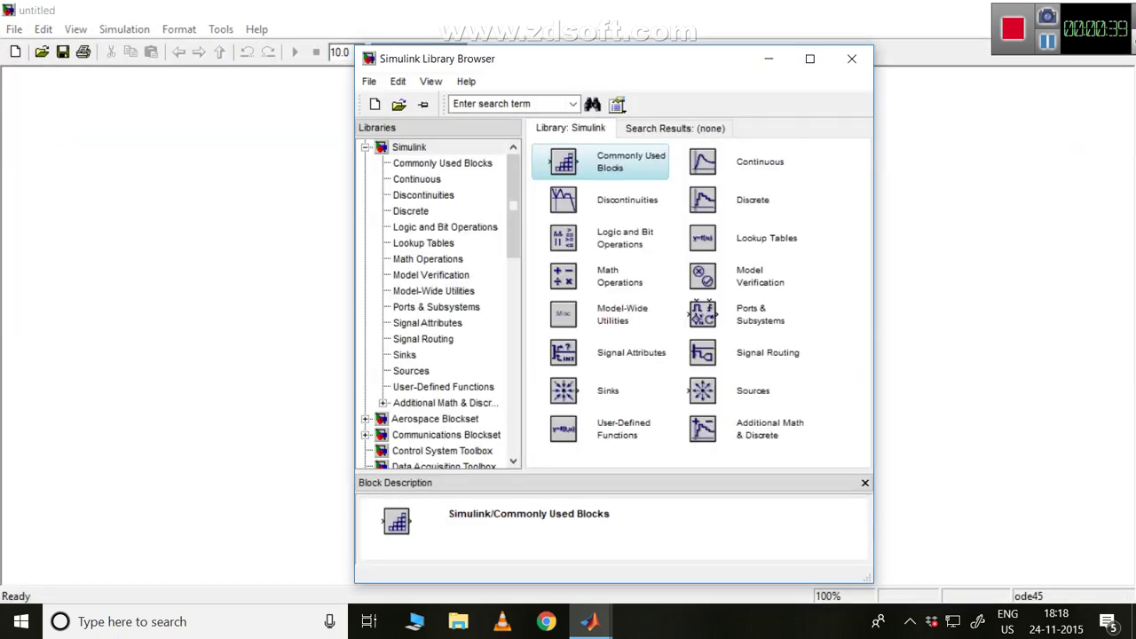
drag(666, 69, 781, 26)
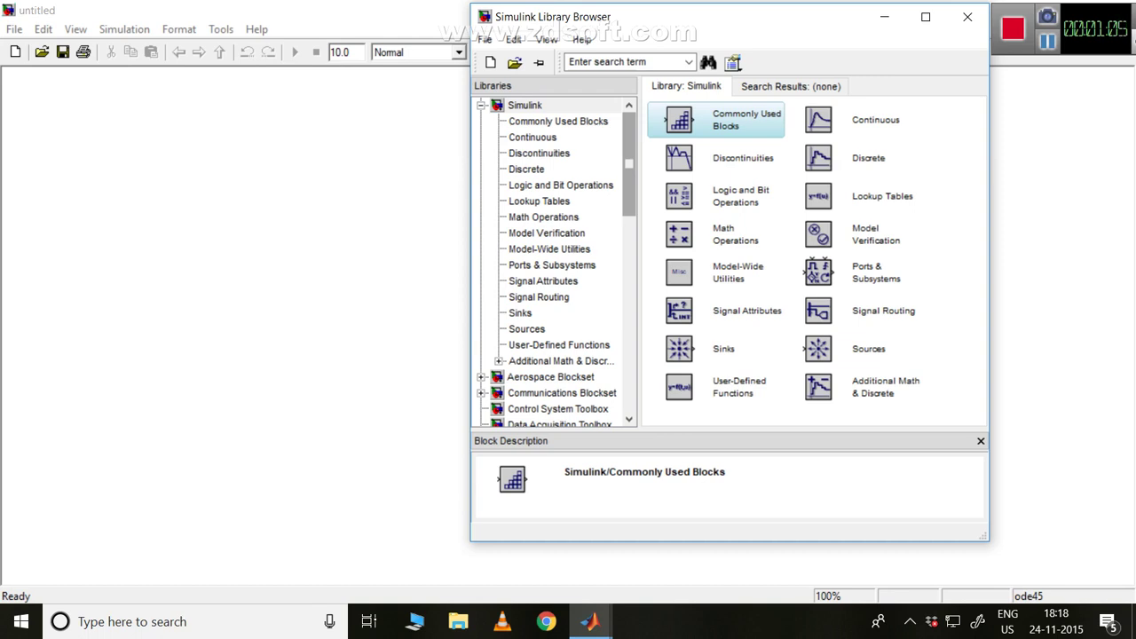
scroll(556, 261, down, 10)
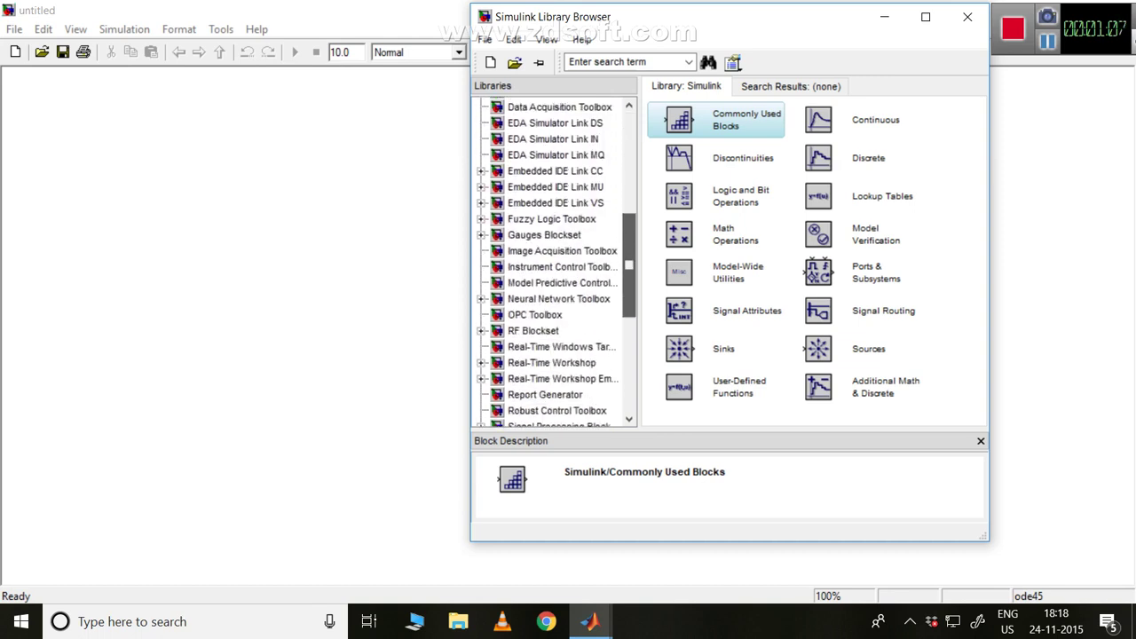
scroll(557, 262, down, 2)
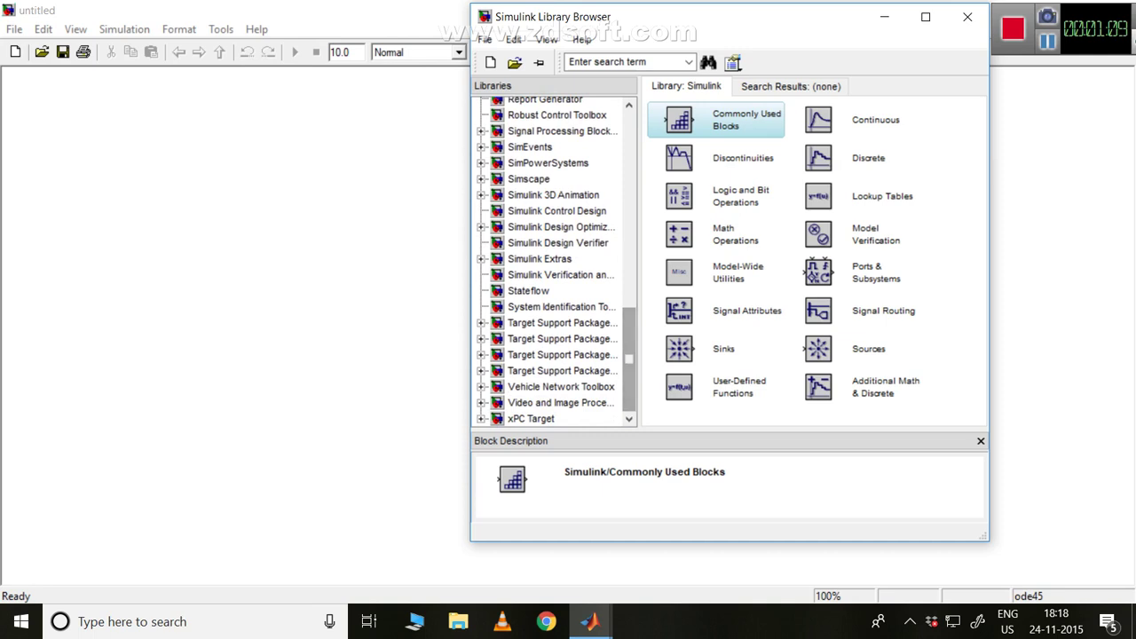
click(481, 162)
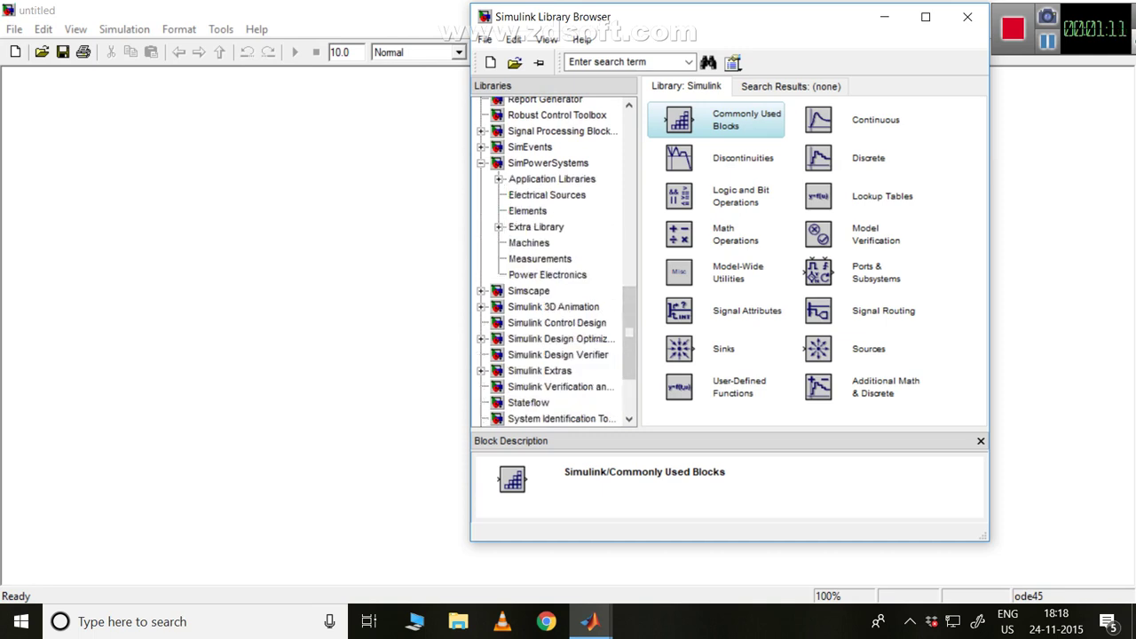
click(547, 194)
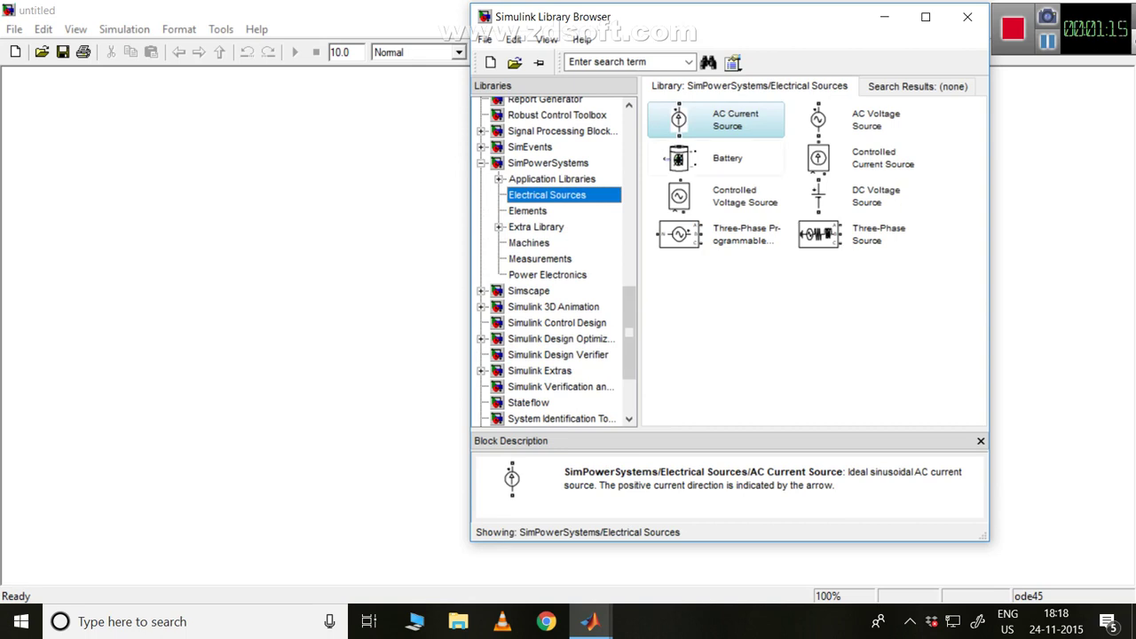
click(855, 196)
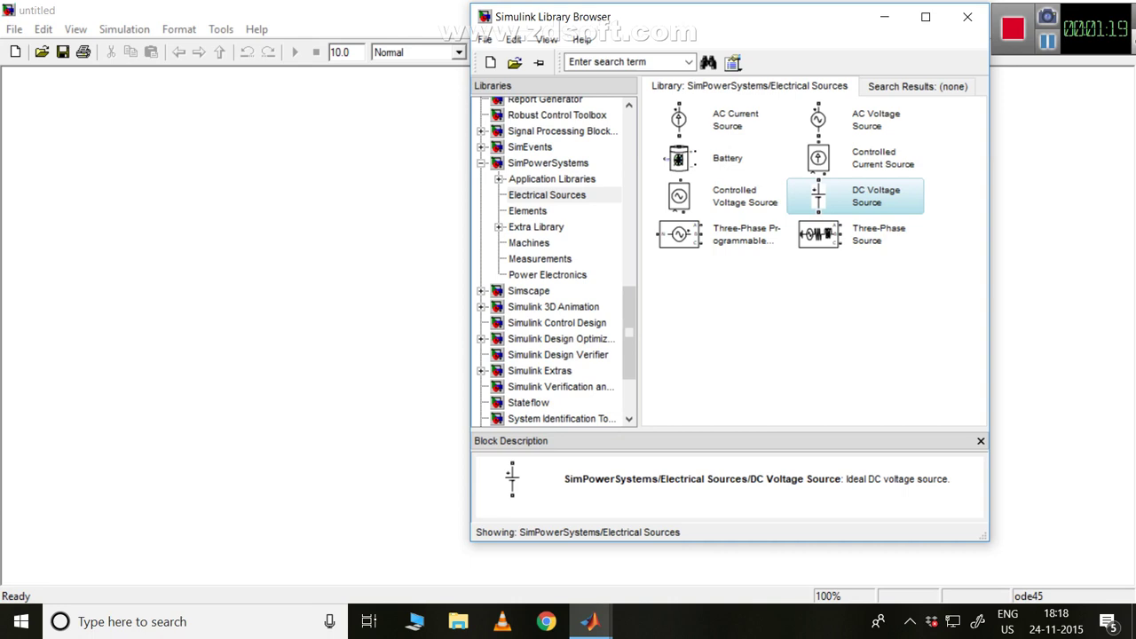
drag(855, 196, 206, 246)
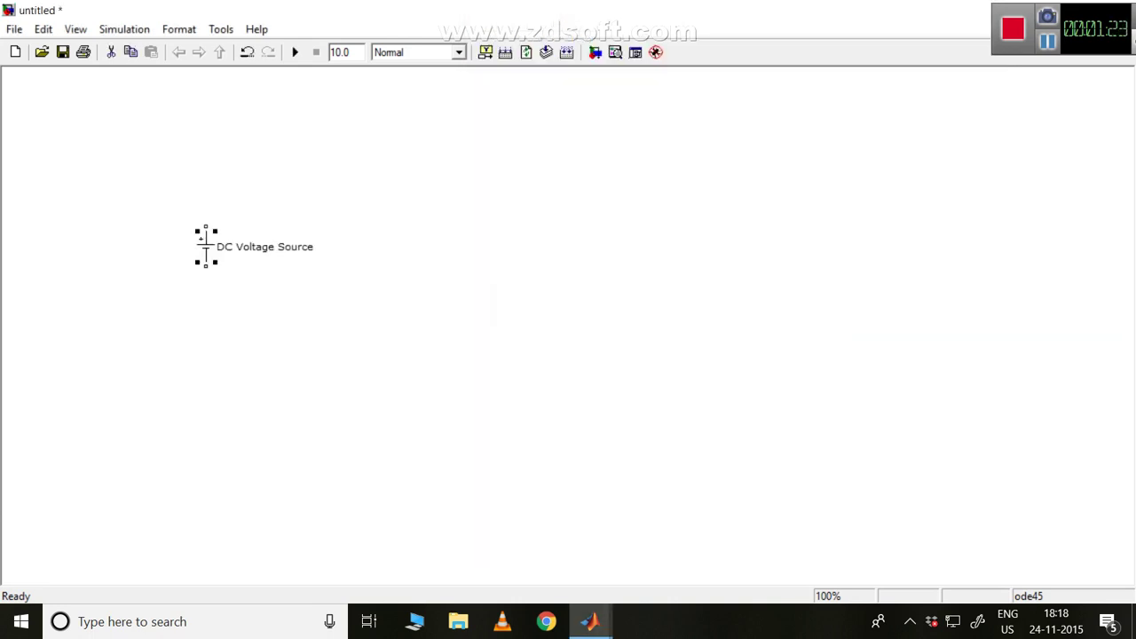
Add a Series RLC Branch block from the SimPowerSystems Elements library near the right edge of the model
mouse_move(589, 621)
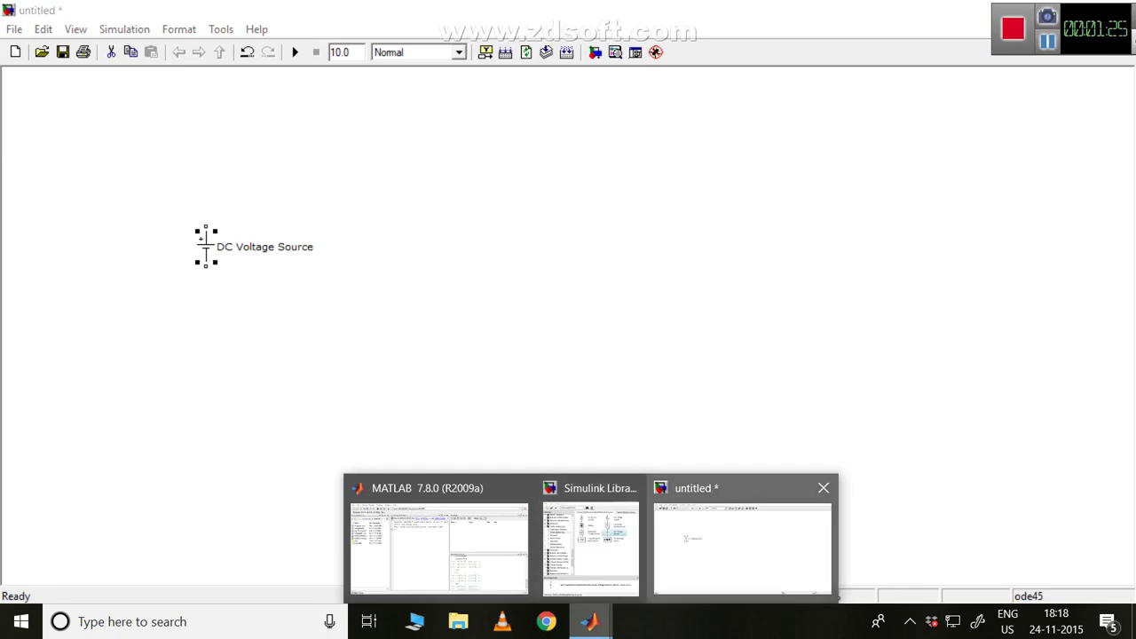
click(588, 524)
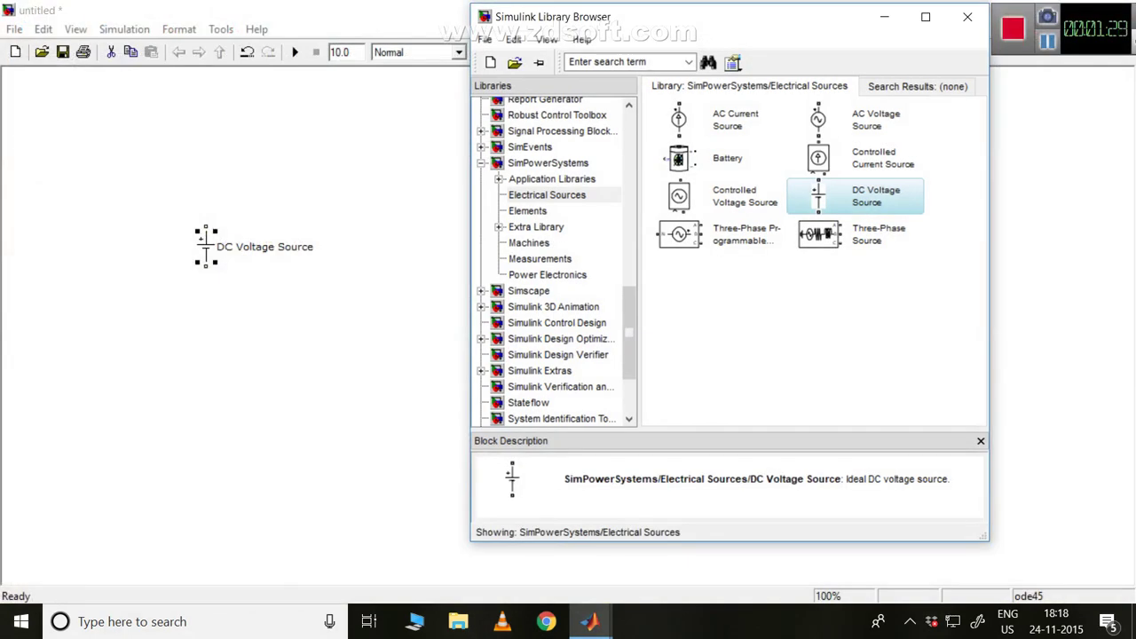
click(527, 210)
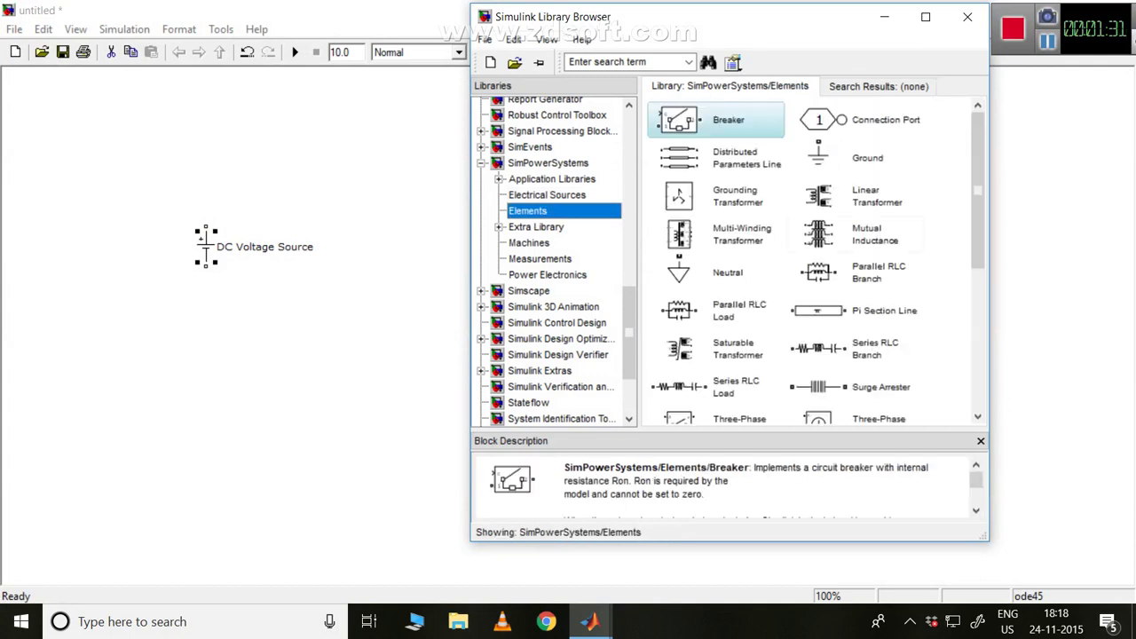
drag(977, 190, 977, 243)
click(855, 237)
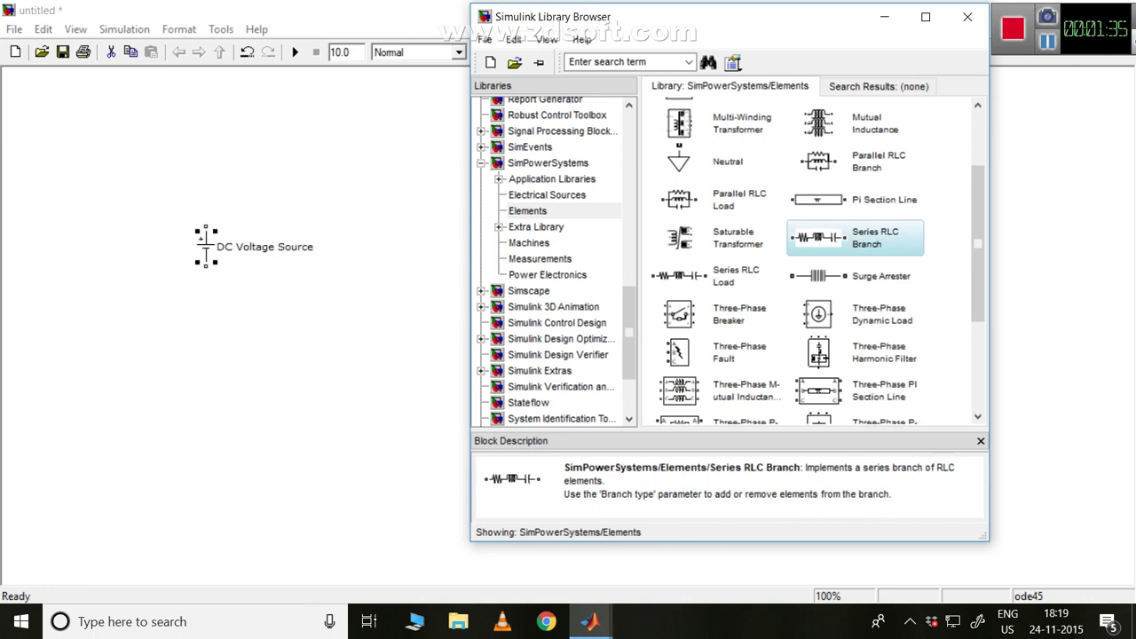
drag(818, 237, 1048, 213)
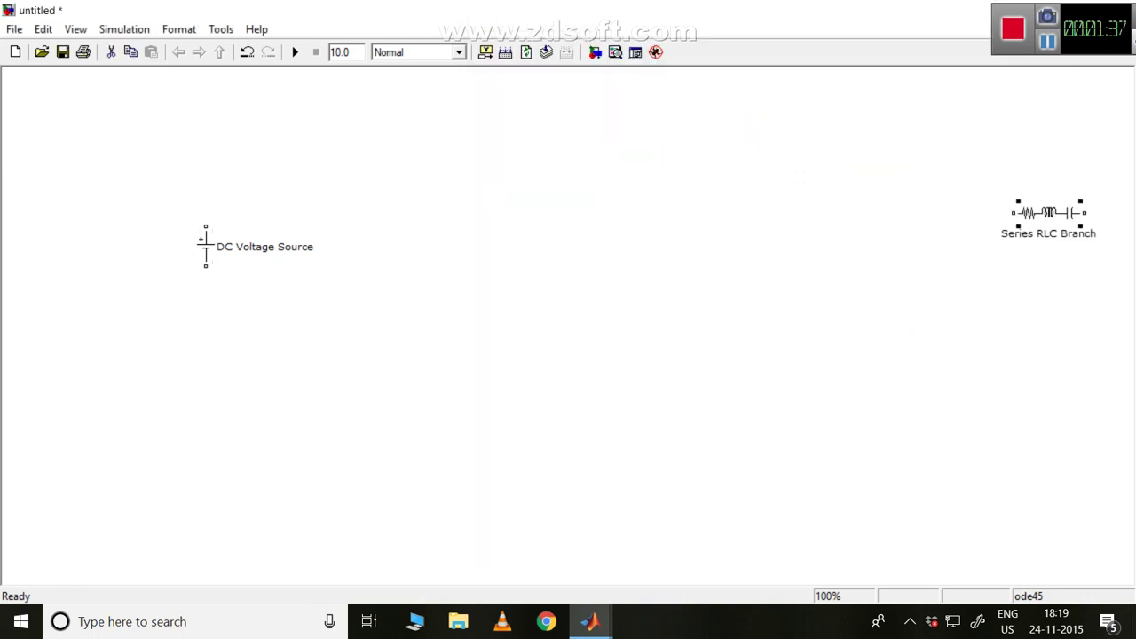
Add a Current Measurement block from the SimPowerSystems Measurements library below the Series RLC Branch
mouse_move(590, 621)
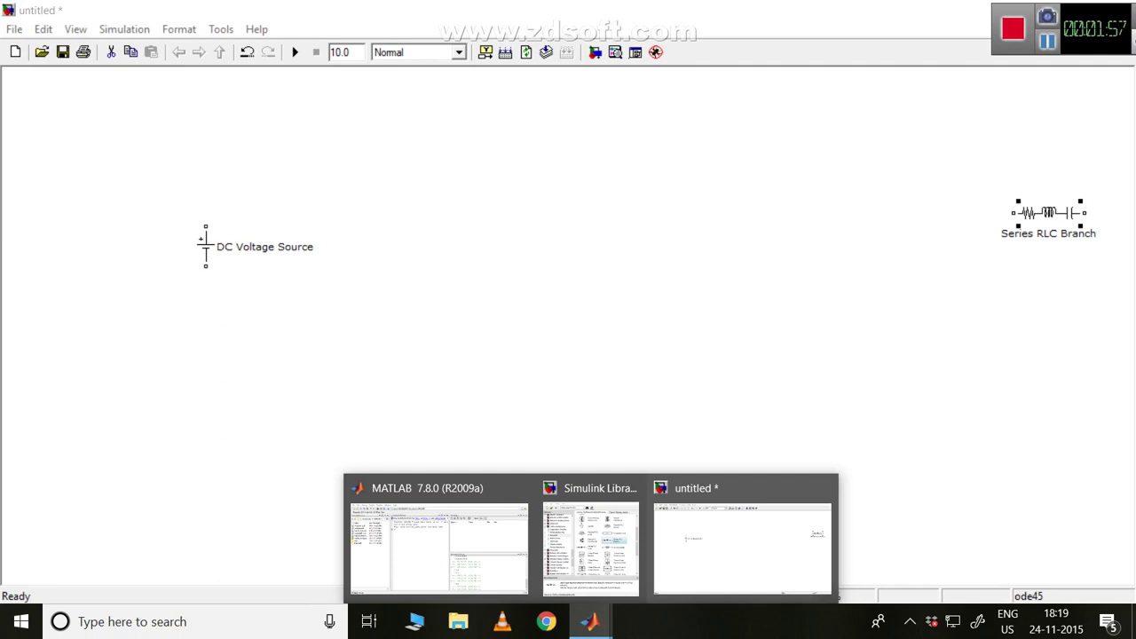
click(590, 543)
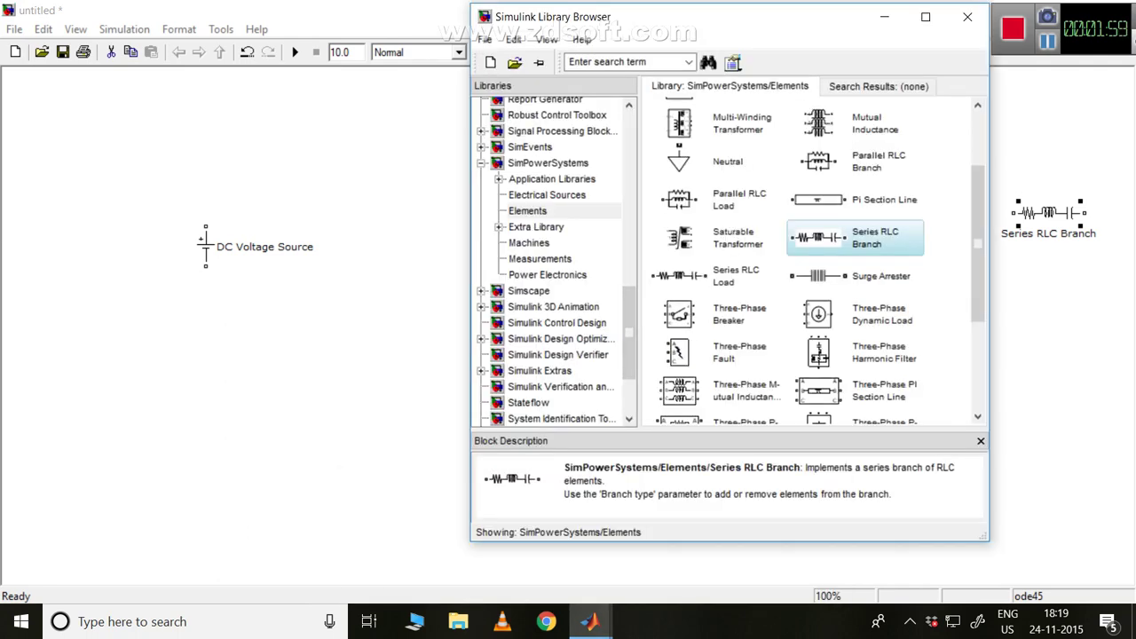
click(540, 258)
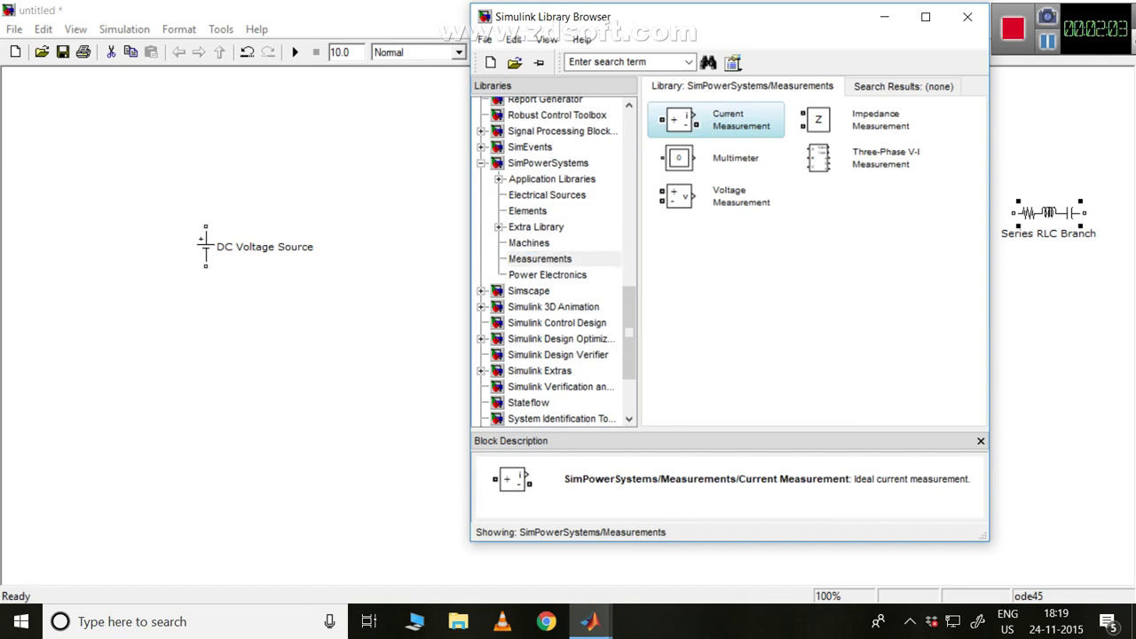
drag(678, 119, 1029, 280)
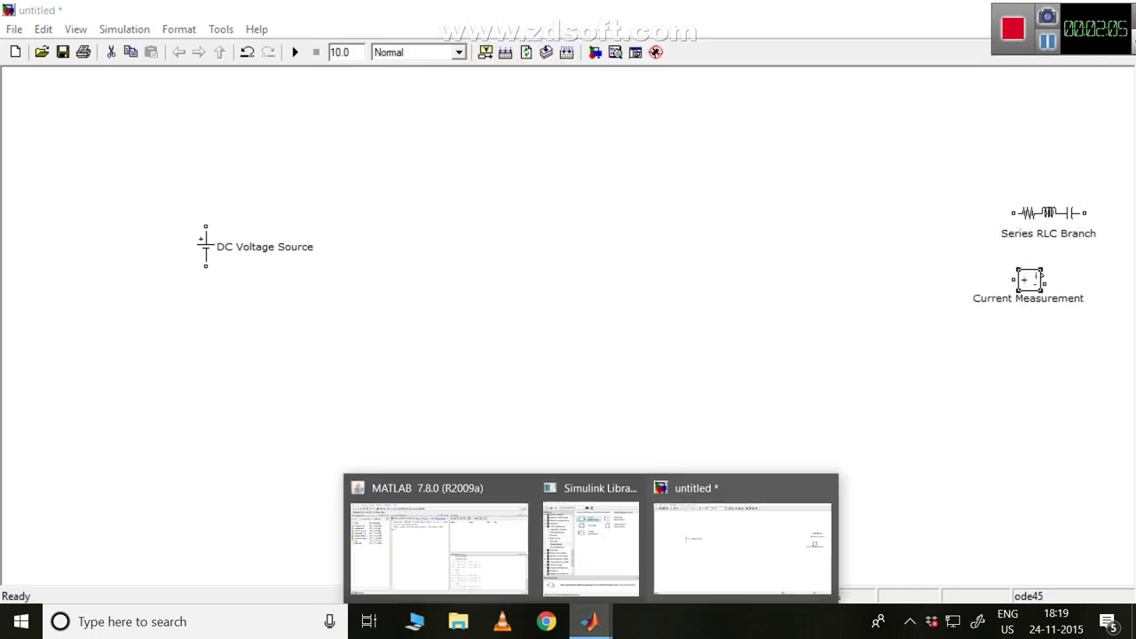
Add a Voltage Measurement block from the Measurements library below the Current Measurement block
click(596, 543)
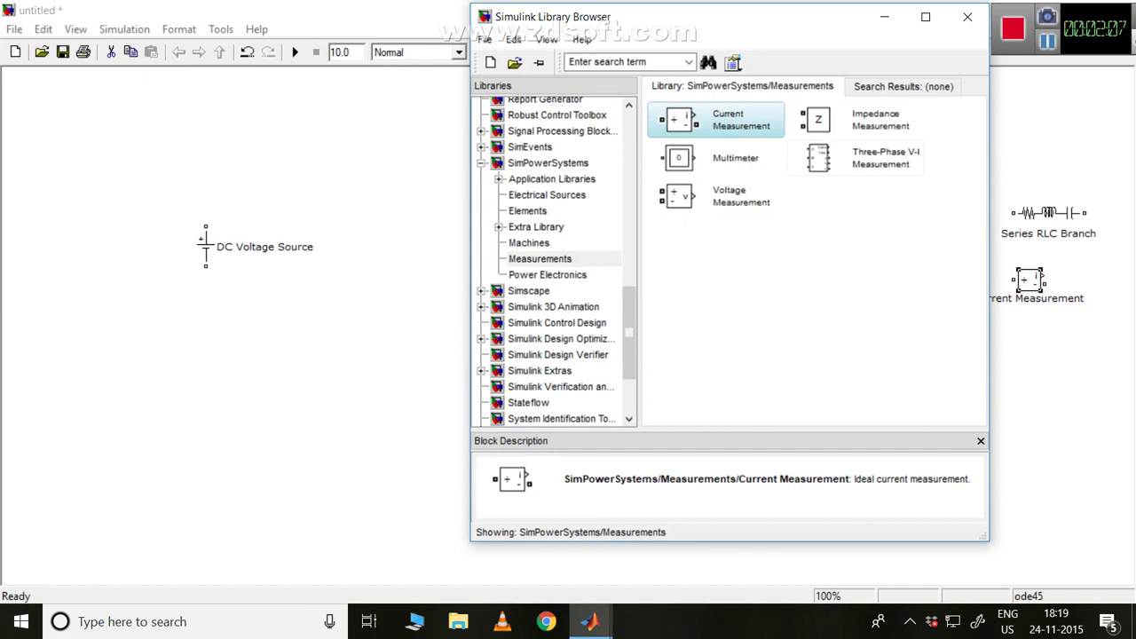
click(678, 195)
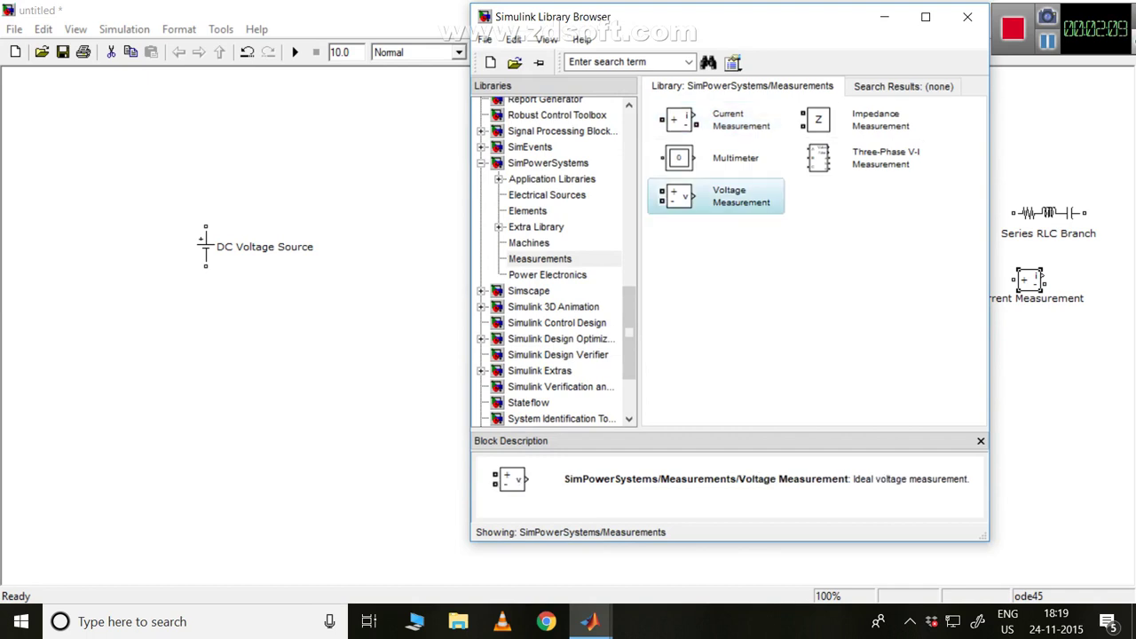
drag(716, 196, 1046, 363)
key(Escape)
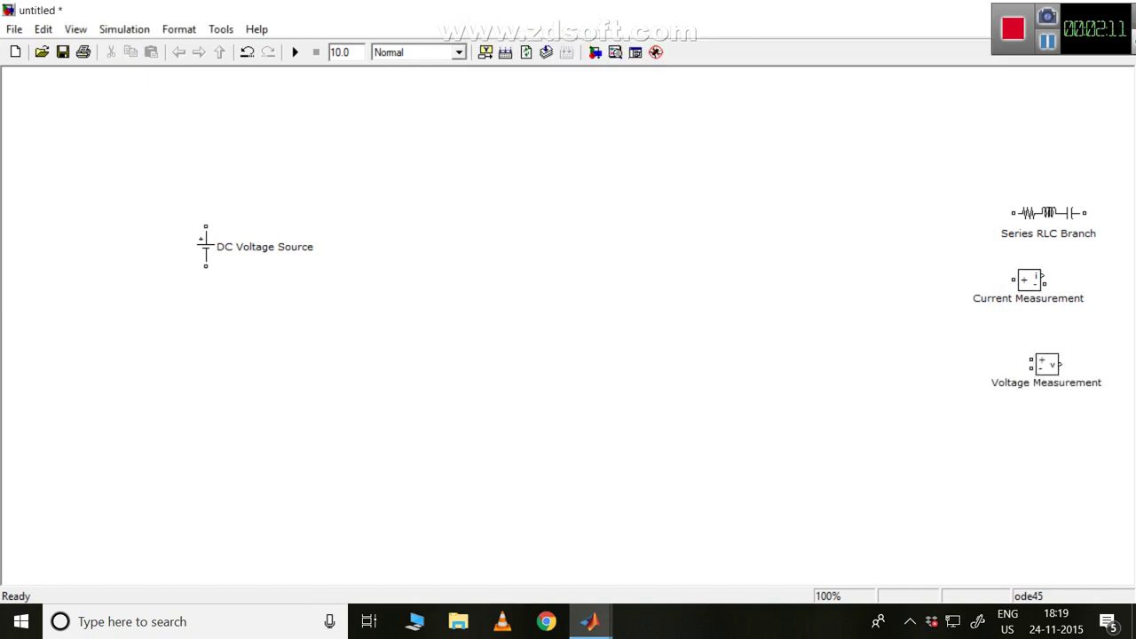
Add a Scope block from the Simulink Commonly Used Blocks library below the Voltage Measurement block
mouse_move(591, 622)
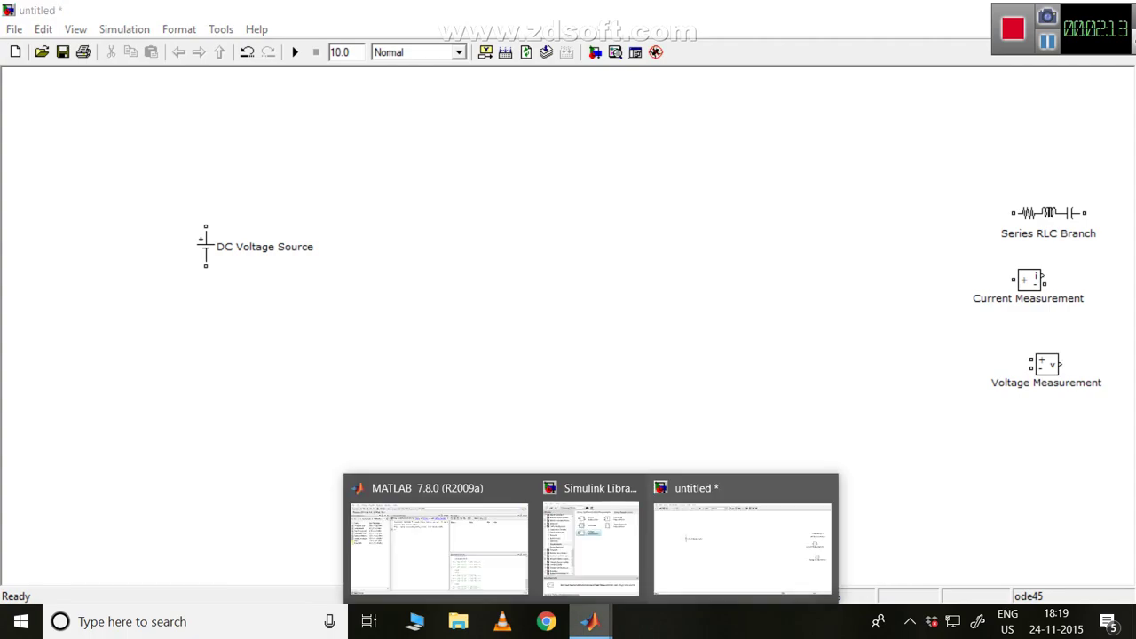
click(588, 533)
drag(628, 332, 628, 158)
click(559, 121)
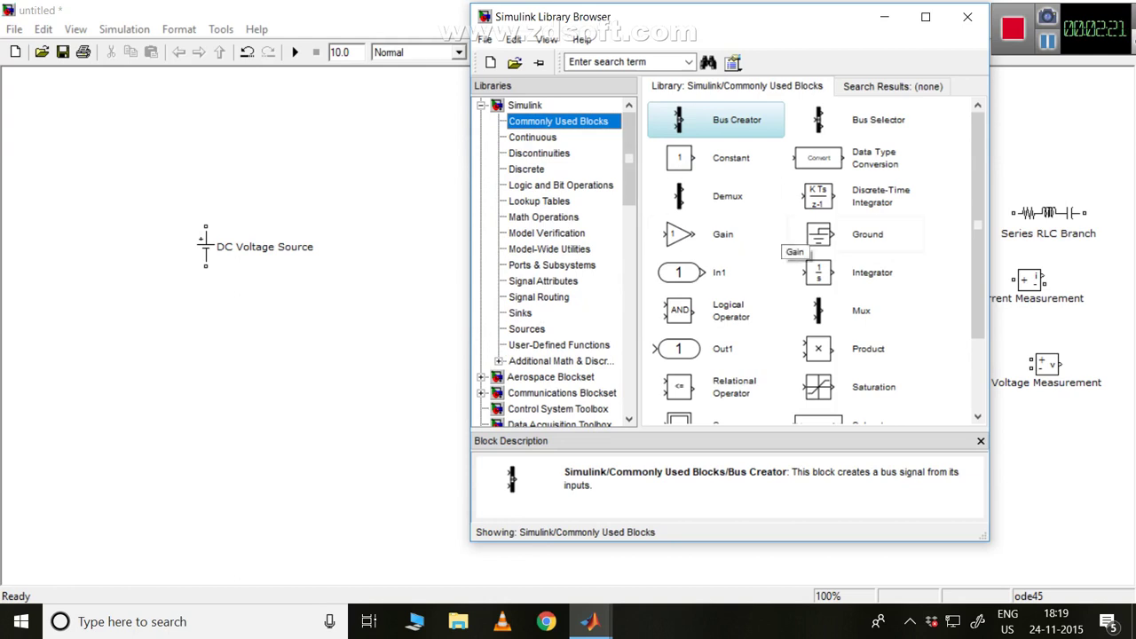
scroll(781, 240, down, 3)
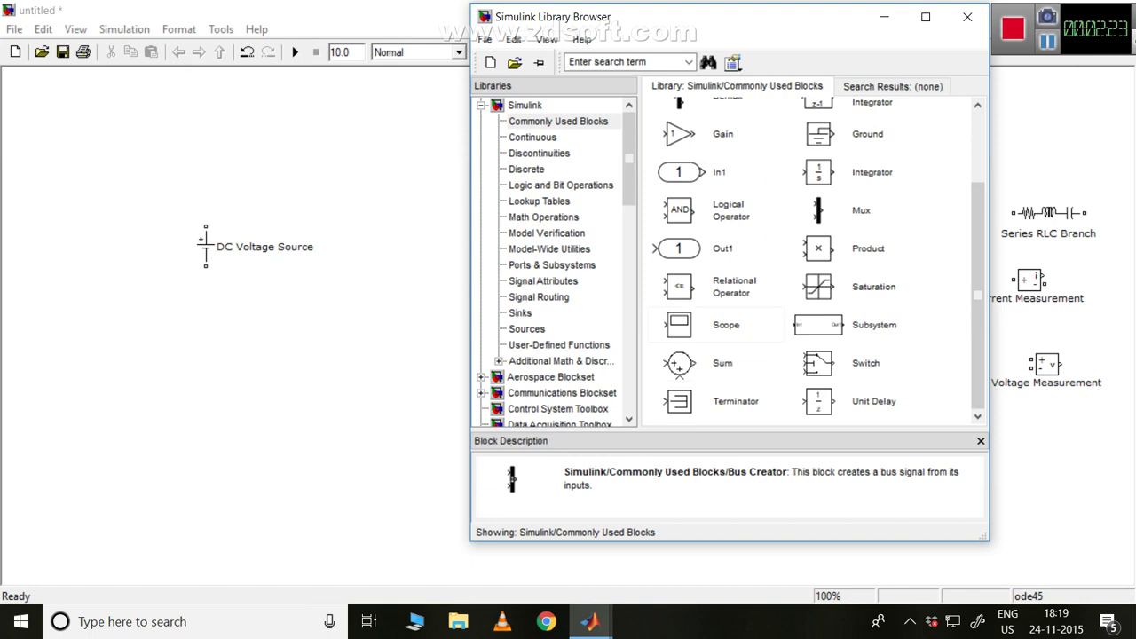
scroll(812, 262, up, 3)
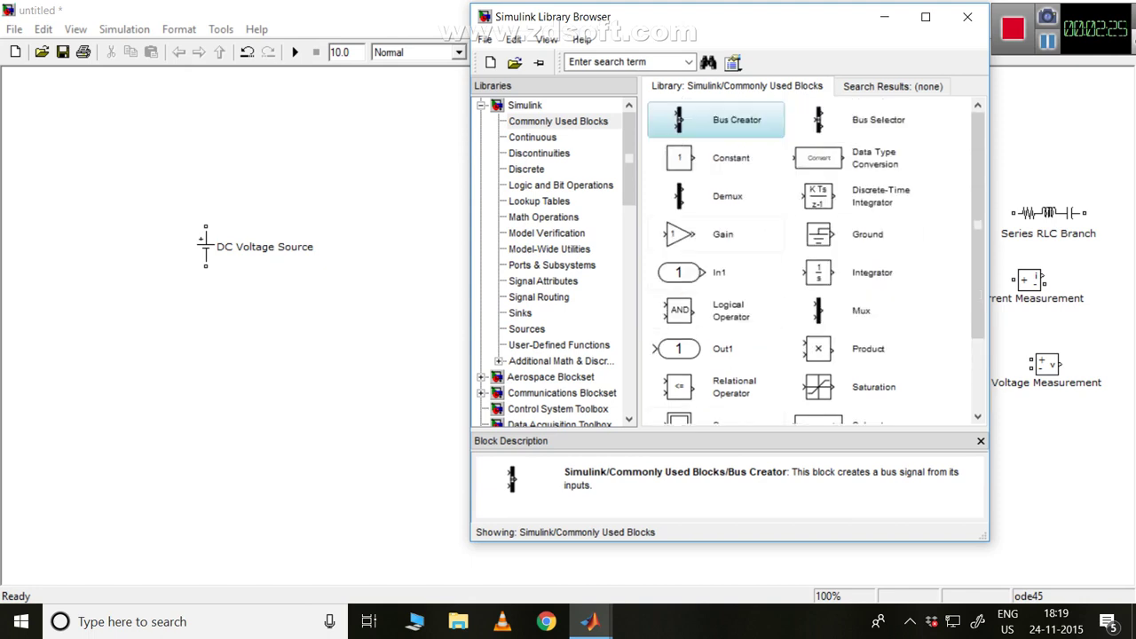
scroll(816, 260, down, 3)
click(680, 325)
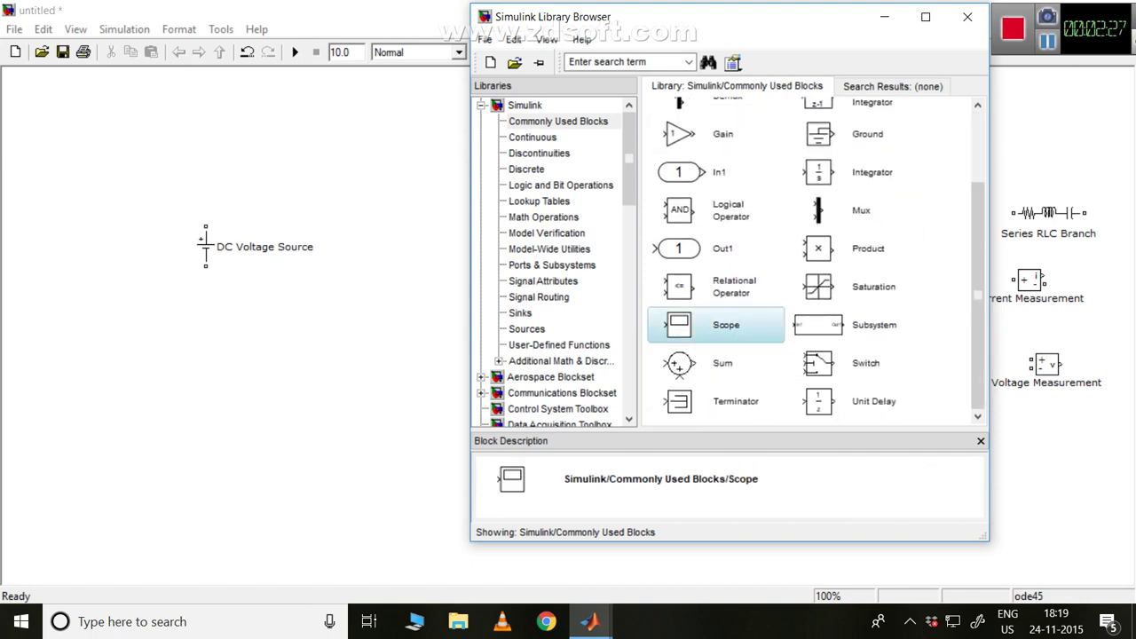
drag(679, 325, 1076, 433)
click(693, 351)
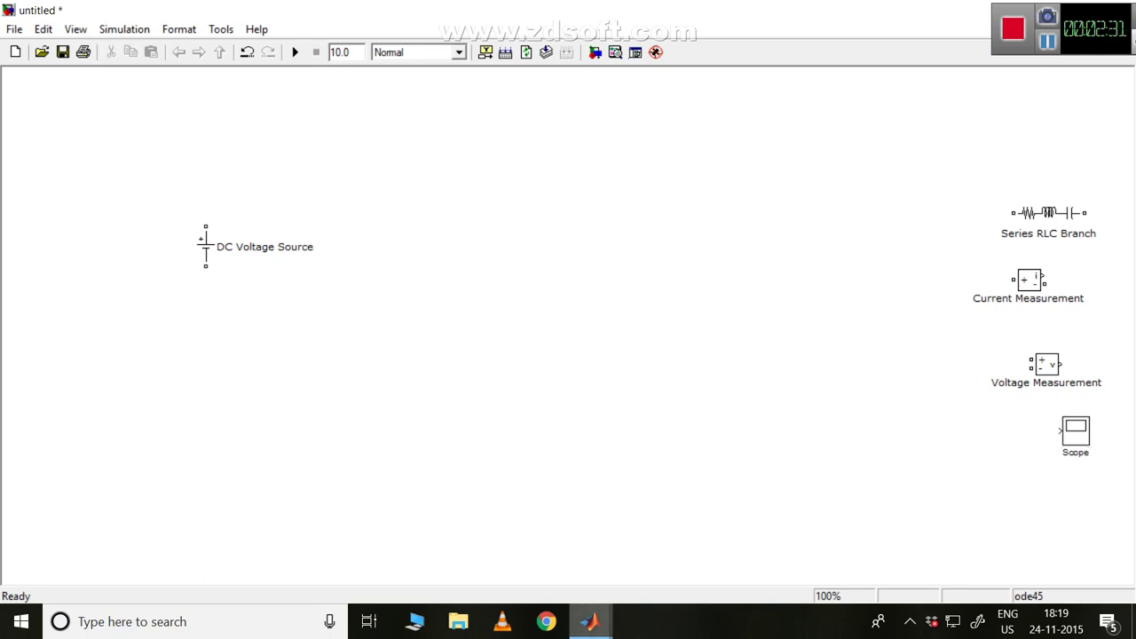
Add a Display block from the Simulink Sinks library above the Series RLC Branch
mouse_move(590, 621)
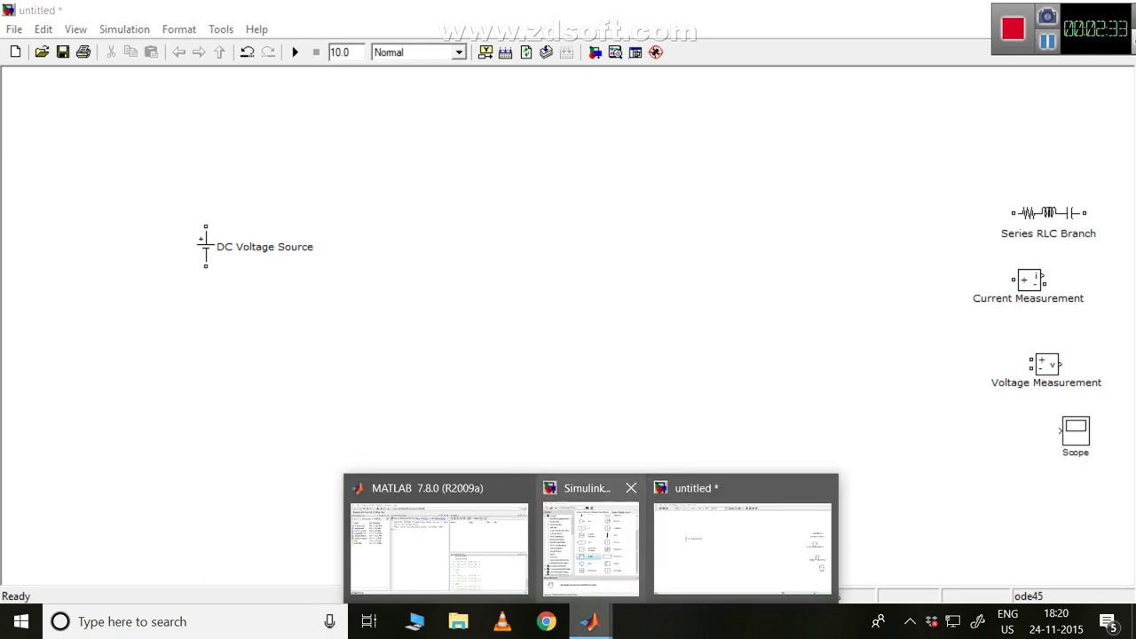
click(590, 532)
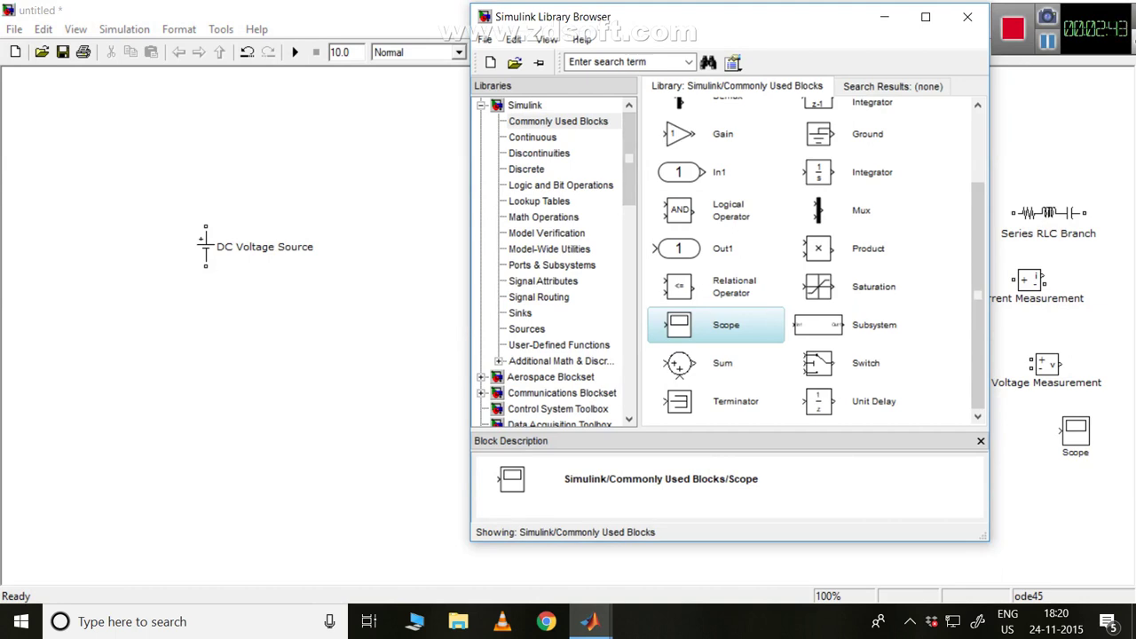
click(520, 313)
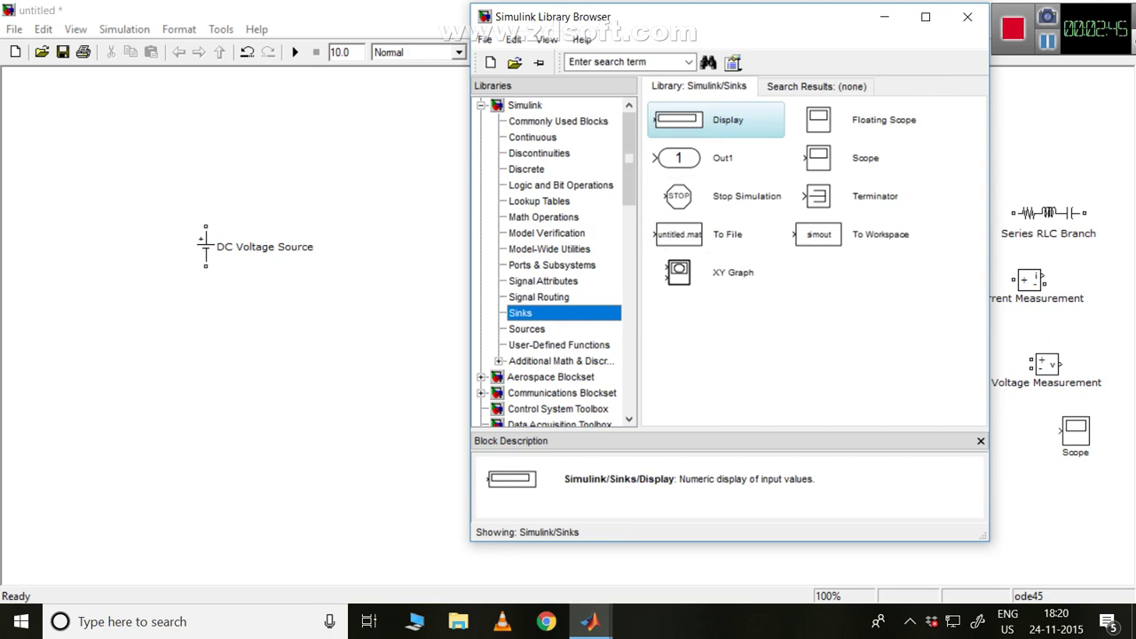
key(Tab)
drag(715, 119, 1081, 146)
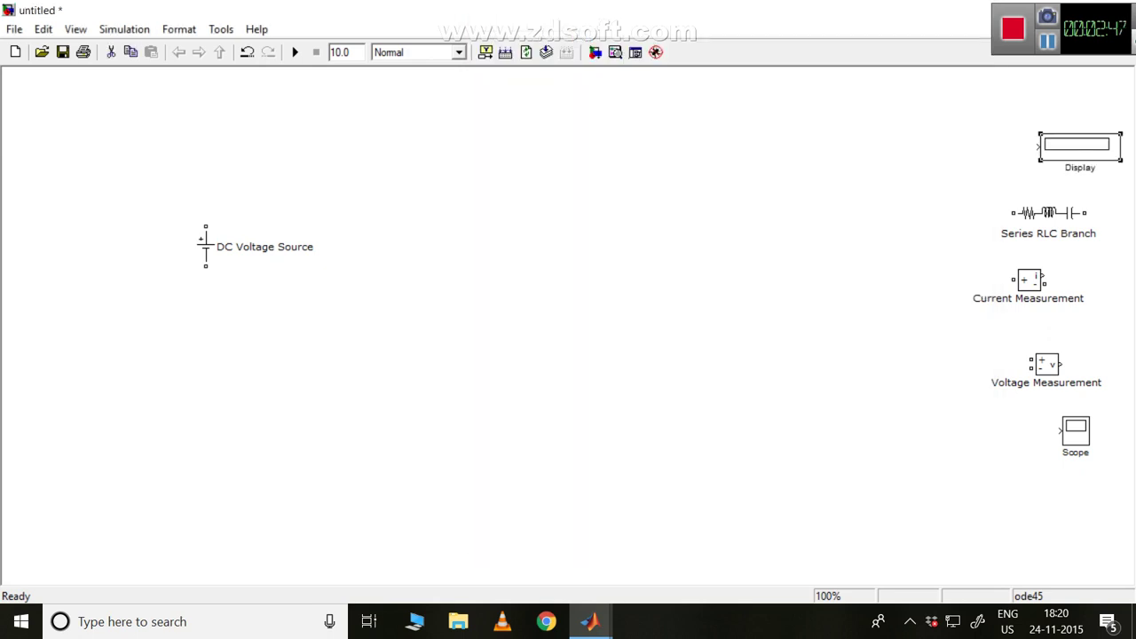
key(Escape)
Shorten the DC Voltage Source block's name to "DC VS"
click(313, 246)
key(BackSpace)
key(BackSpace)
key(BackSpace)
key(BackSpace)
key(BackSpace)
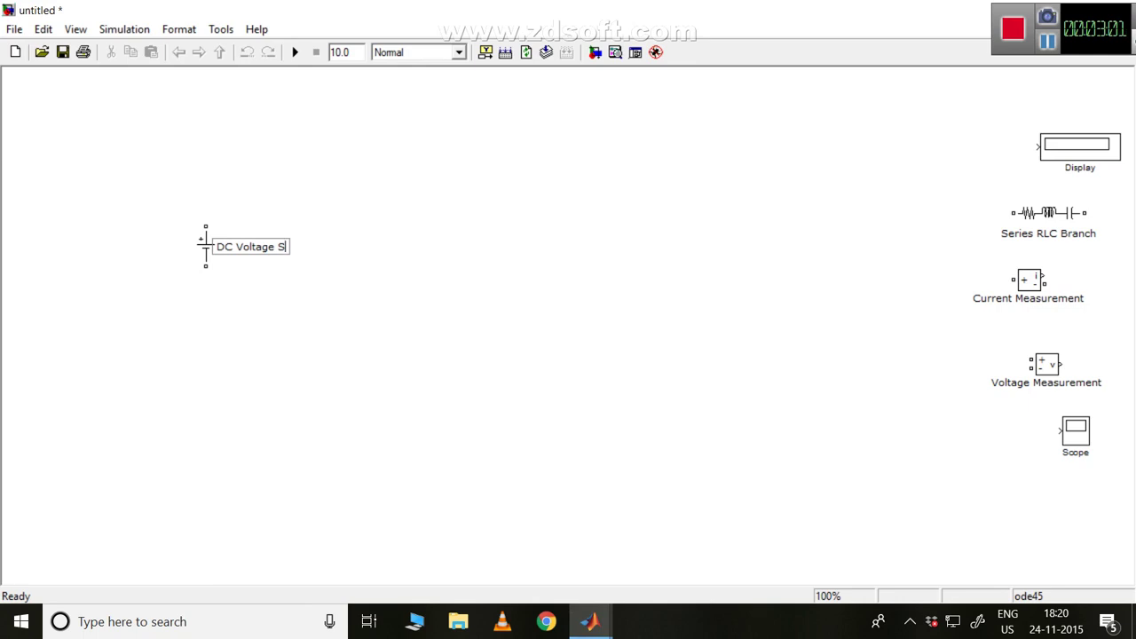
key(Left)
key(BackSpace)
key(BackSpace)
key(BackSpace)
key(BackSpace)
key(BackSpace)
key(BackSpace)
key(BackSpace)
Move the Series RLC Branch to the upper right of the DC source and rename it "R1"
drag(1049, 213, 335, 182)
click(381, 198)
key(BackSpace)
key(BackSpace)
key(BackSpace)
key(BackSpace)
key(BackSpace)
key(BackSpace)
key(BackSpace)
key(BackSpace)
key(BackSpace)
key(BackSpace)
key(BackSpace)
key(BackSpace)
key(BackSpace)
key(BackSpace)
key(BackSpace)
key(BackSpace)
key(BackSpace)
key(BackSpace)
text(R1)
key(Escape)
Configure the R1 block as a purely resistive branch (type R) with a resistance of 10 ohms
double_click(334, 177)
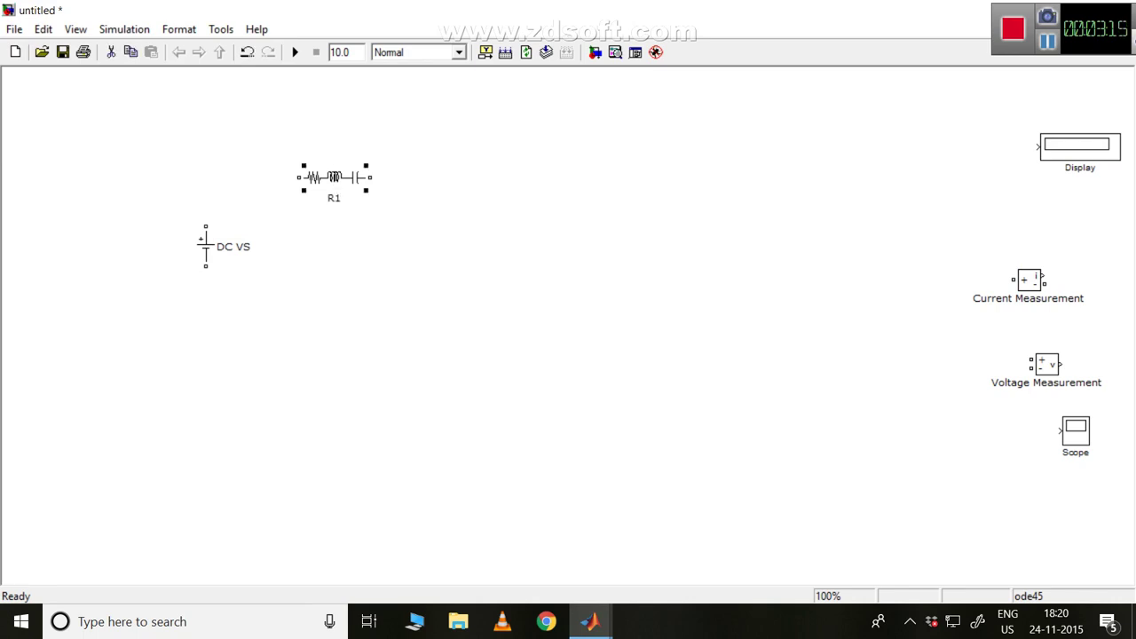
click(596, 210)
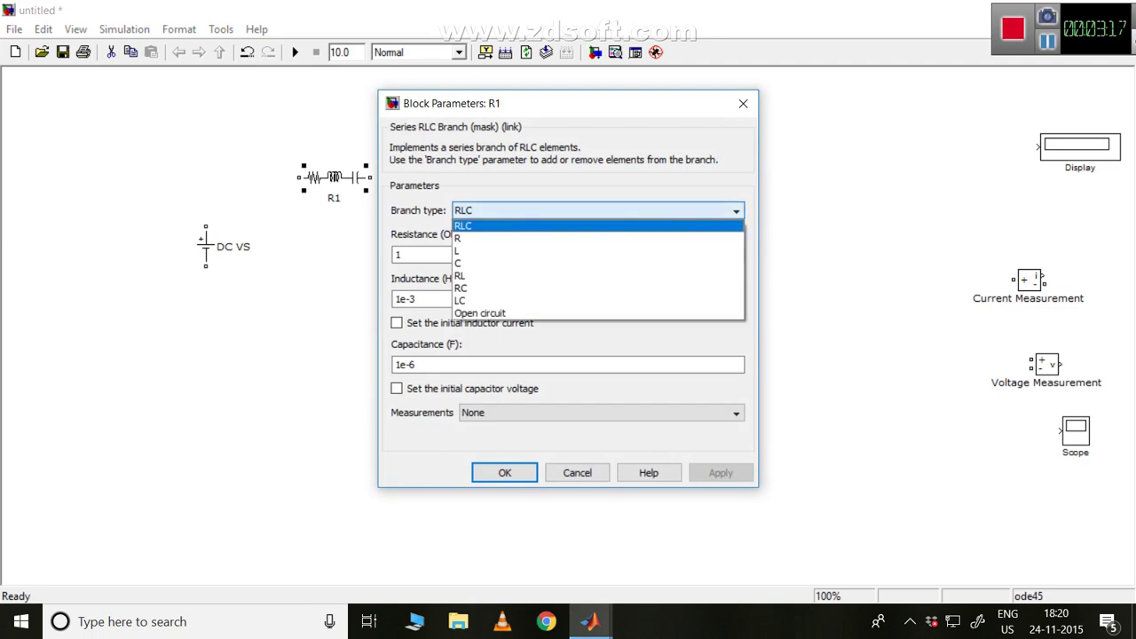
click(458, 238)
double_click(398, 255)
text(10)
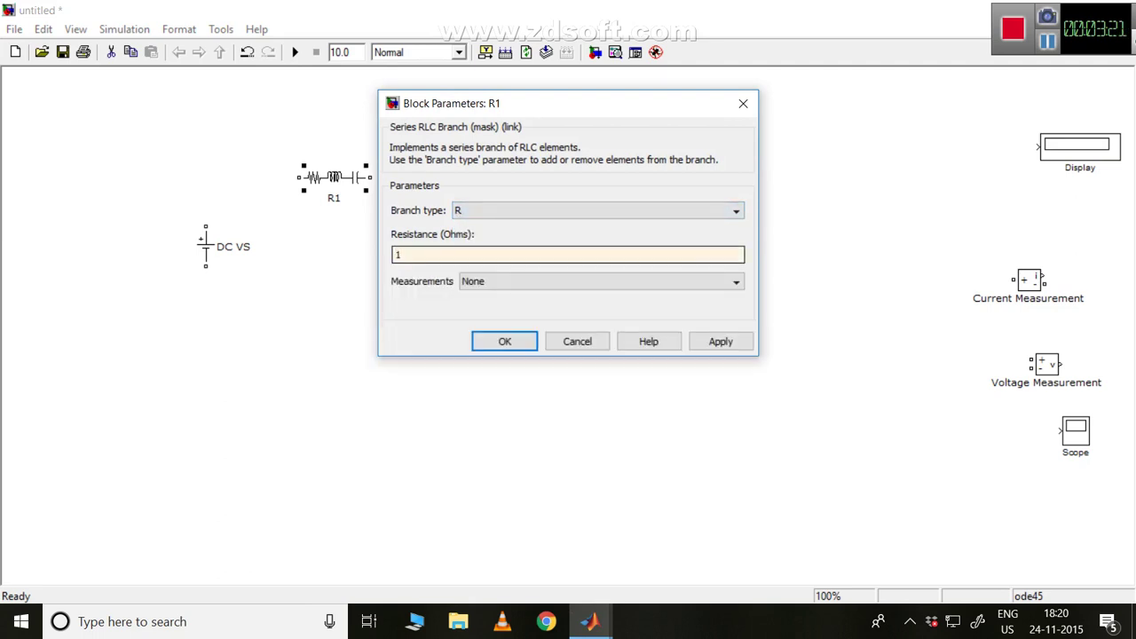
click(720, 341)
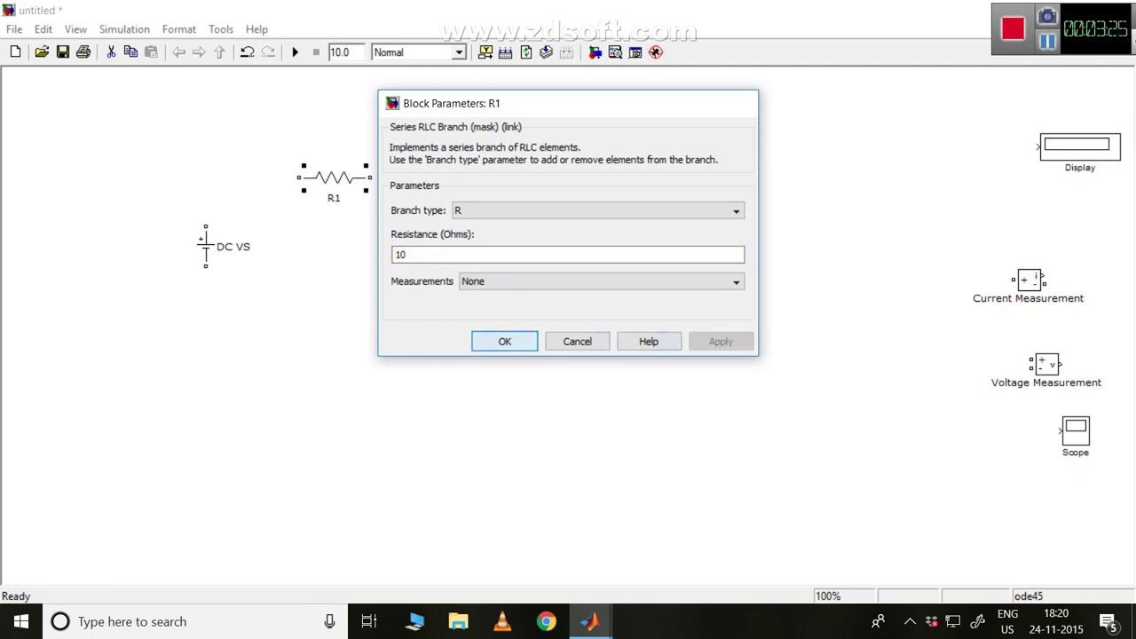
click(504, 341)
Extend the resistor's name to "R1=10"
click(334, 198)
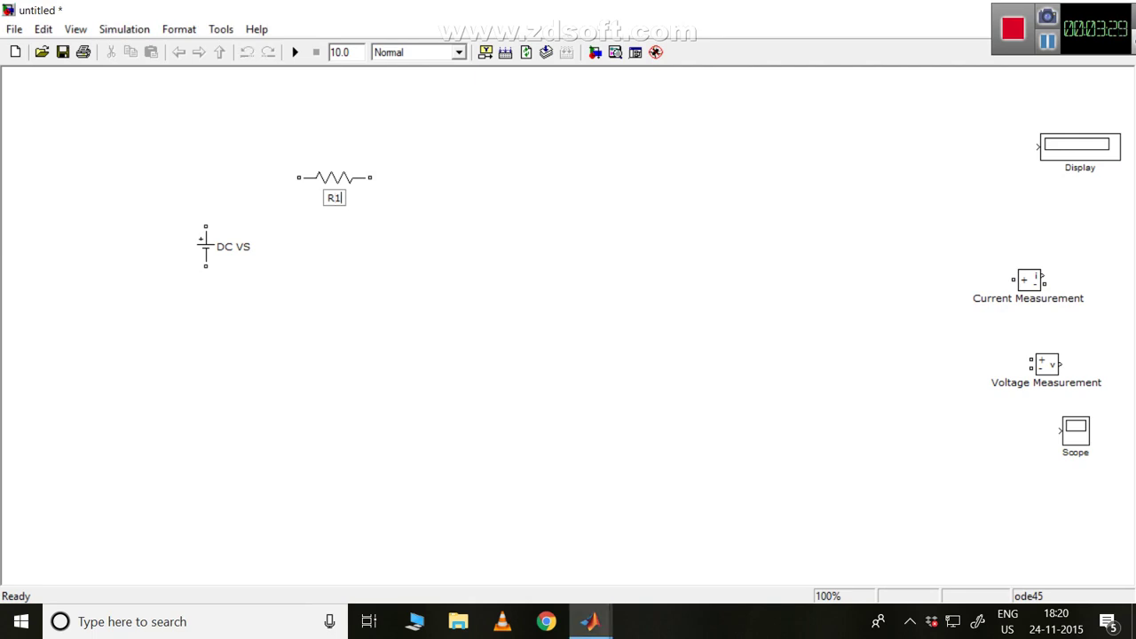
text(=10)
key(Escape)
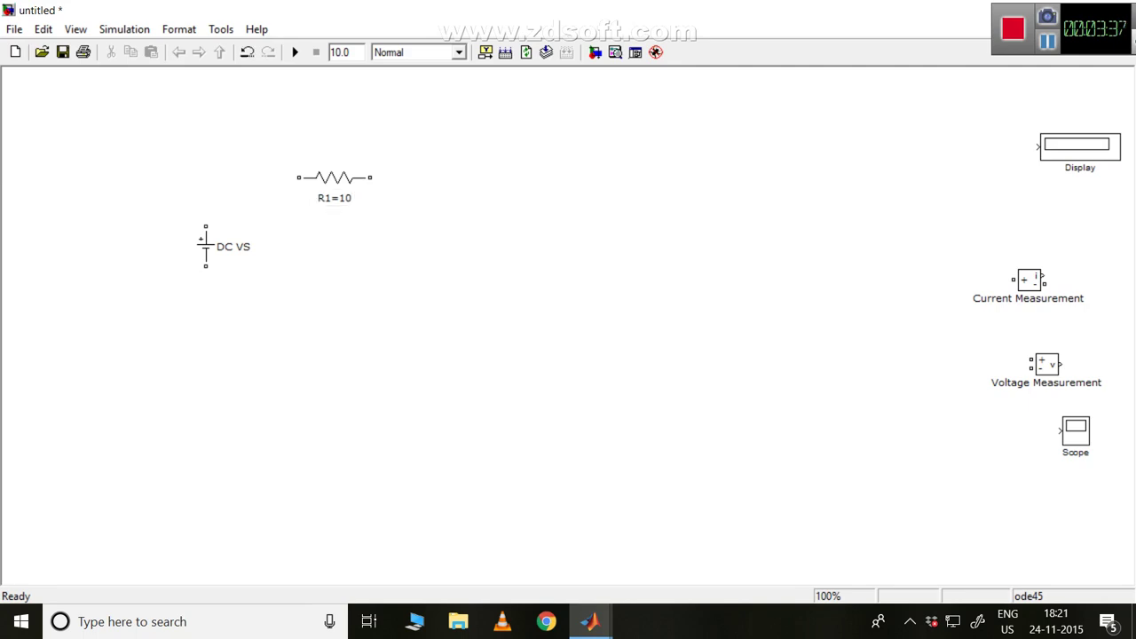
Duplicate resistor R1=10 to its right and rotate the copy clockwise so it stands vertically
double_click(333, 178)
drag(334, 178, 489, 178)
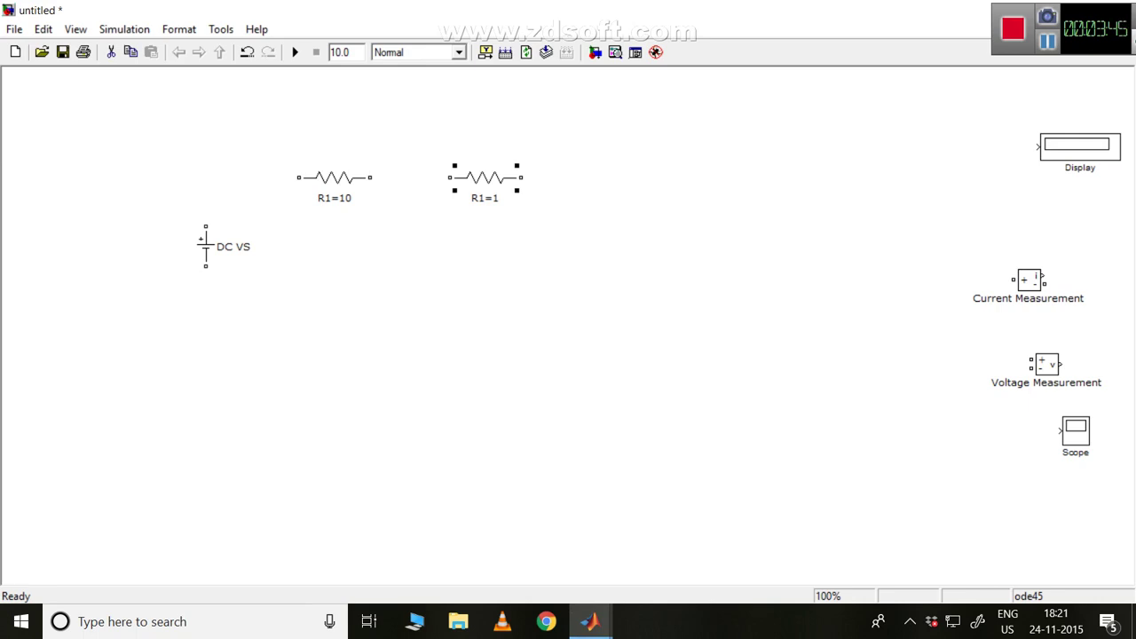
right_click(497, 171)
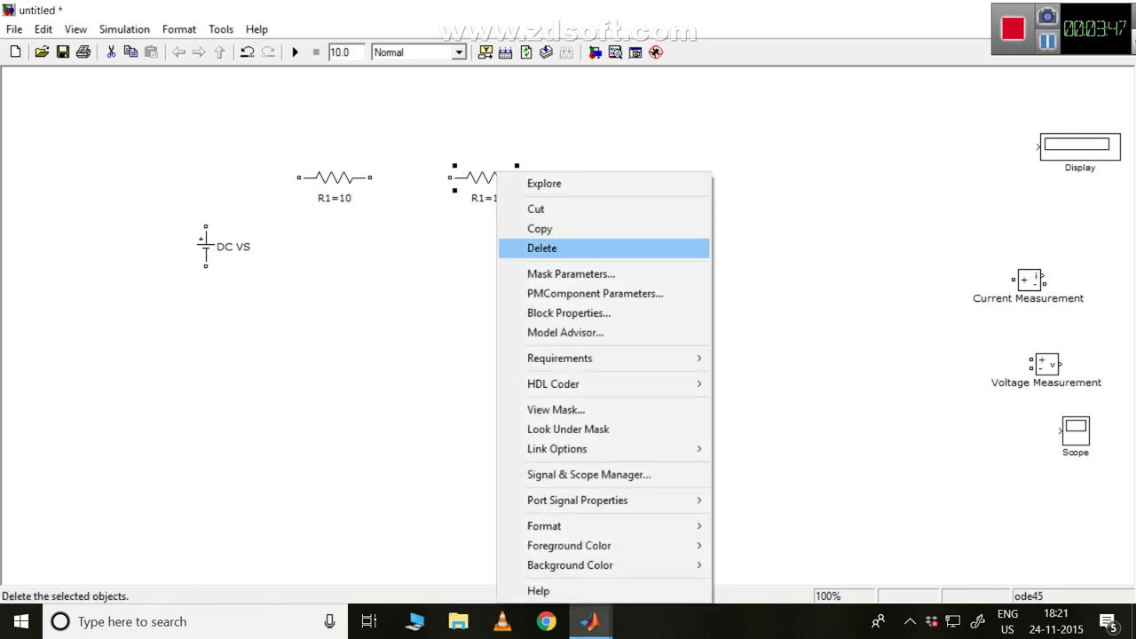
mouse_move(622, 525)
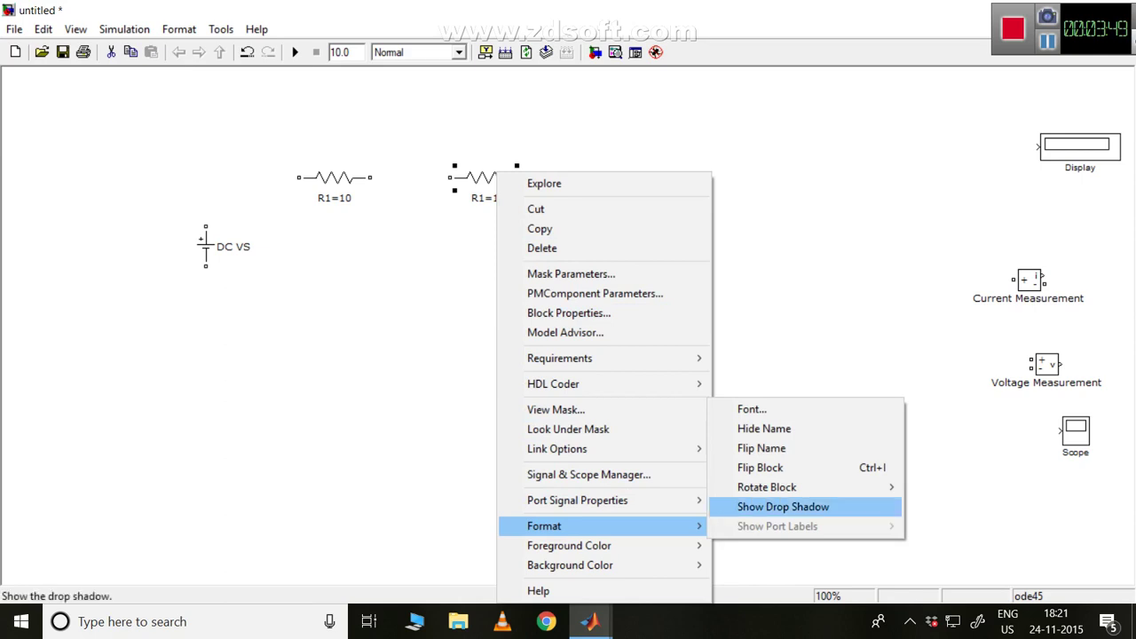
mouse_move(799, 487)
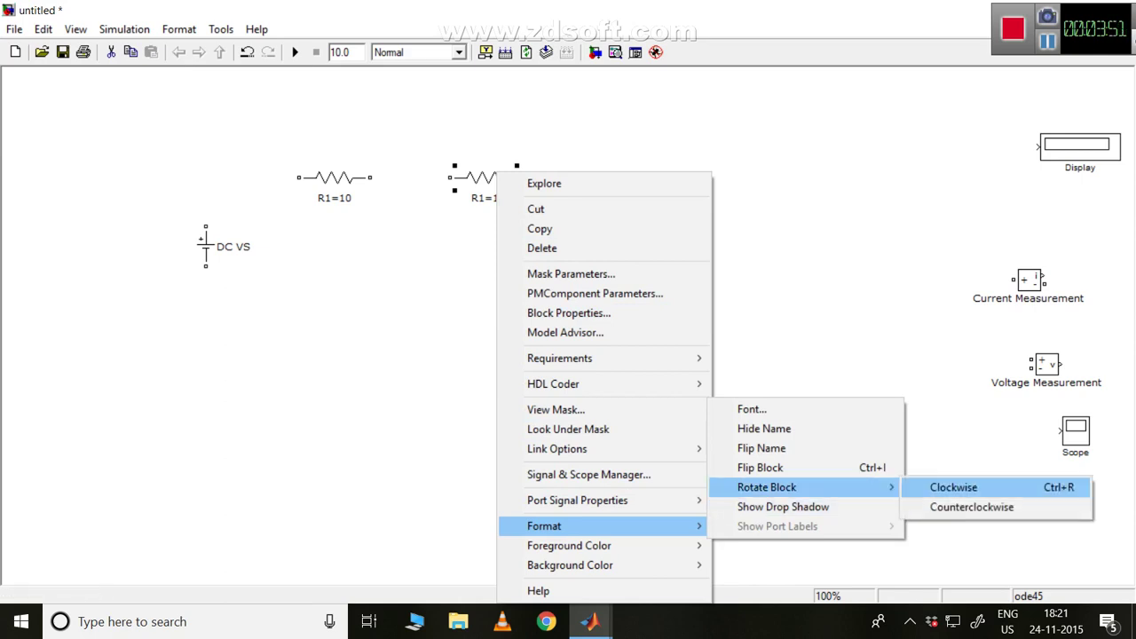
key(Return)
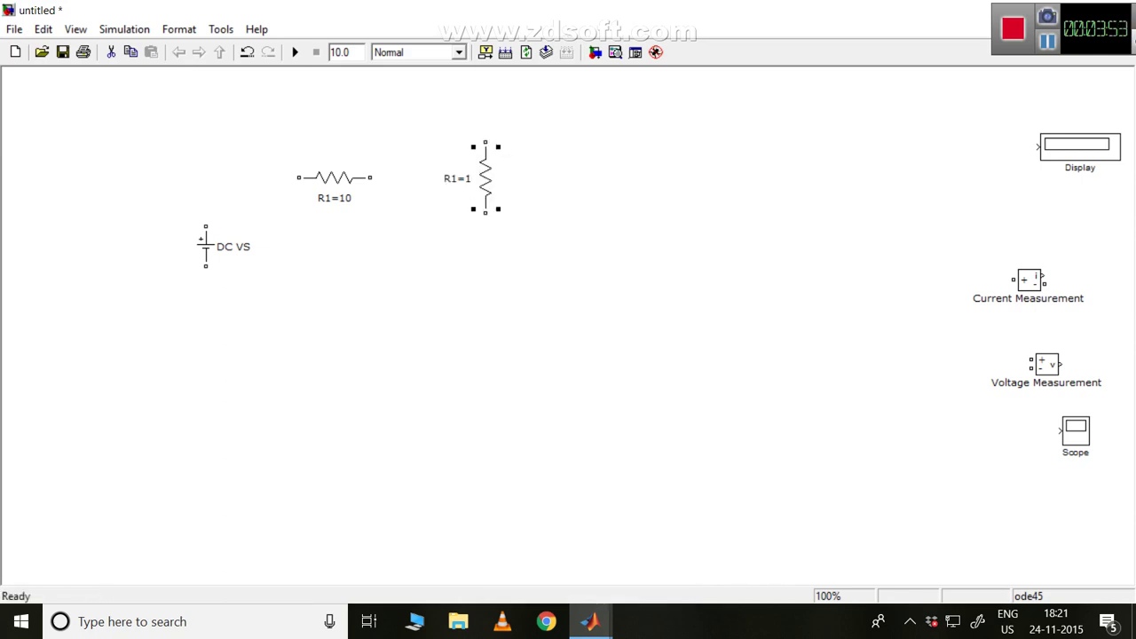
right_click(483, 172)
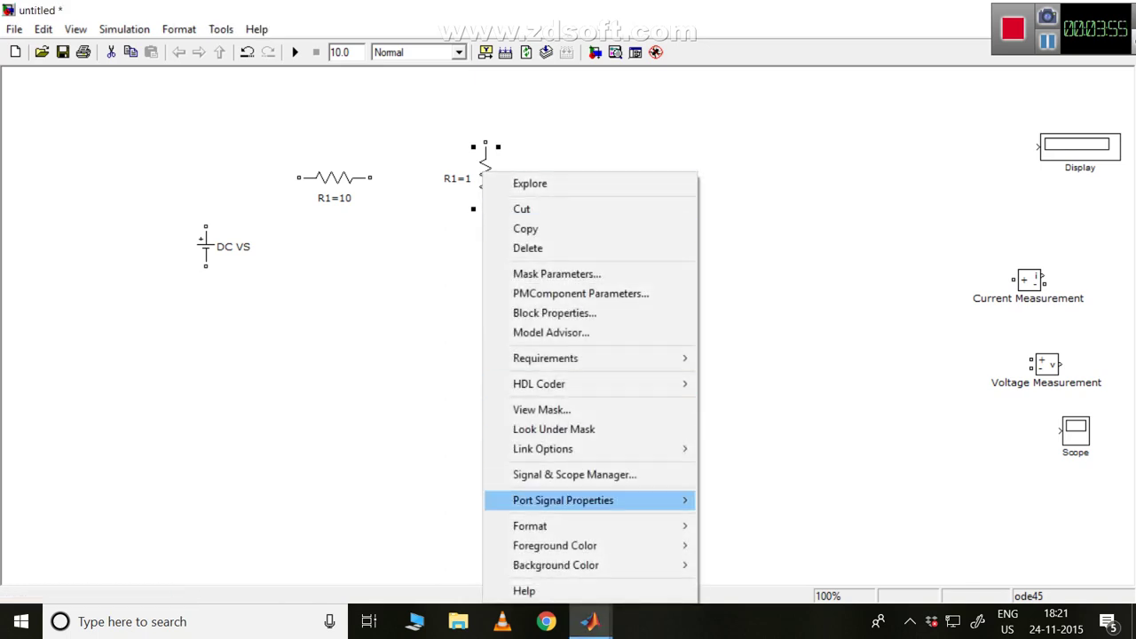
key(Down)
key(Right)
key(Up)
key(Up)
key(Up)
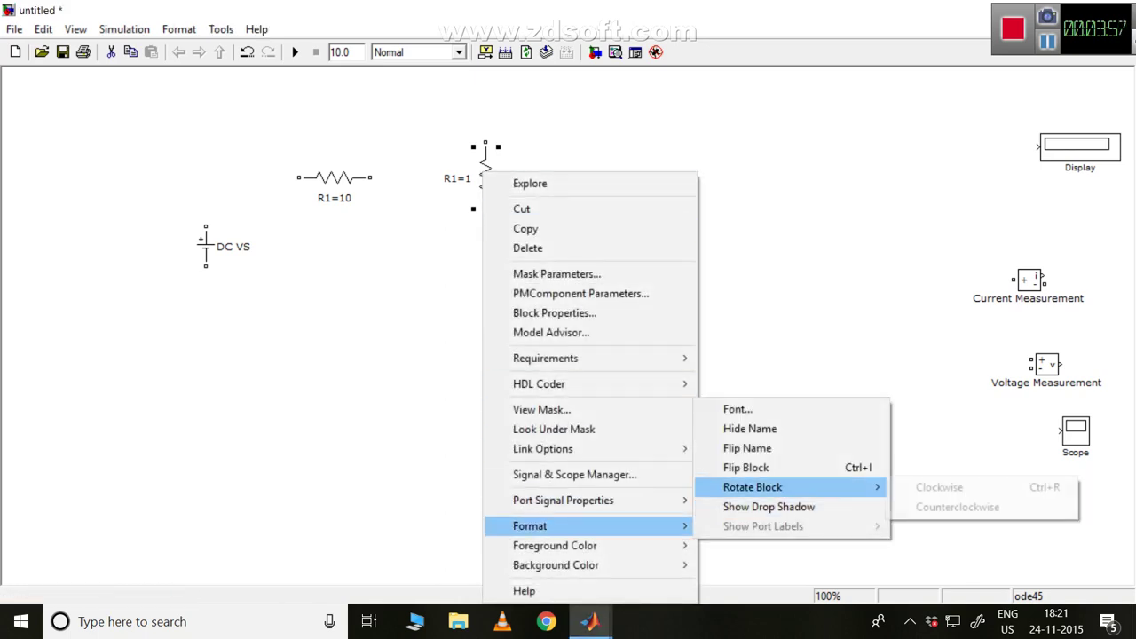
key(Up)
key(Return)
key(Escape)
Move the vertical resistor copy to the lower right of R1 and rename it "R2=20"
drag(486, 177, 428, 244)
click(399, 245)
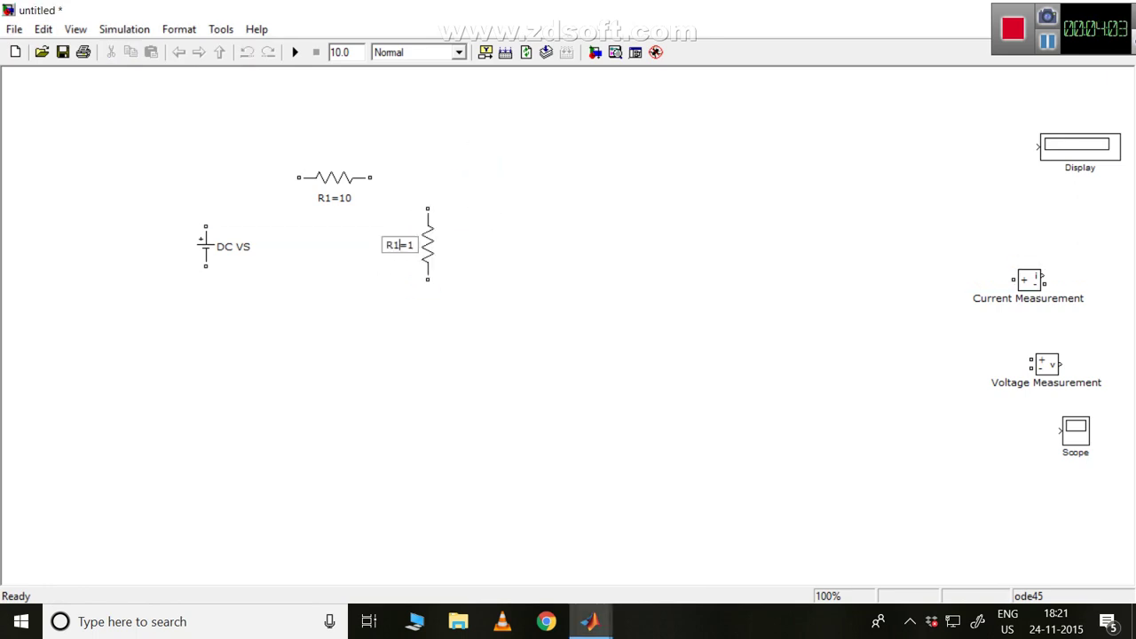
click(407, 245)
click(414, 245)
key(BackSpace)
text(20)
click(393, 245)
key(BackSpace)
text(20)
click(325, 274)
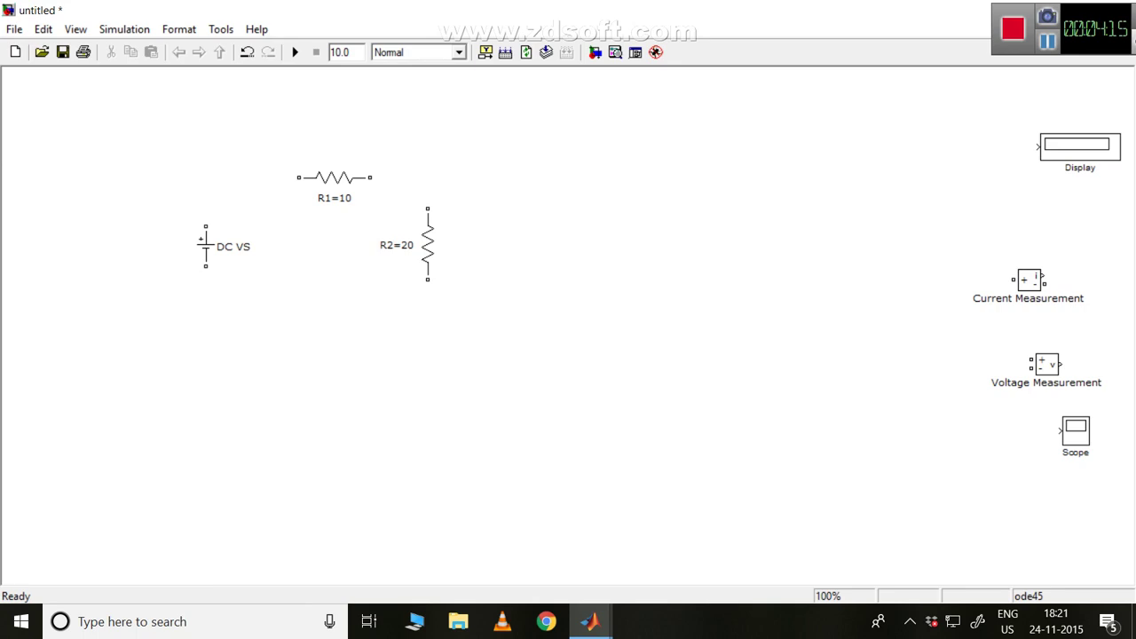
Set the amplitude of the DC voltage source to 300 V
double_click(206, 246)
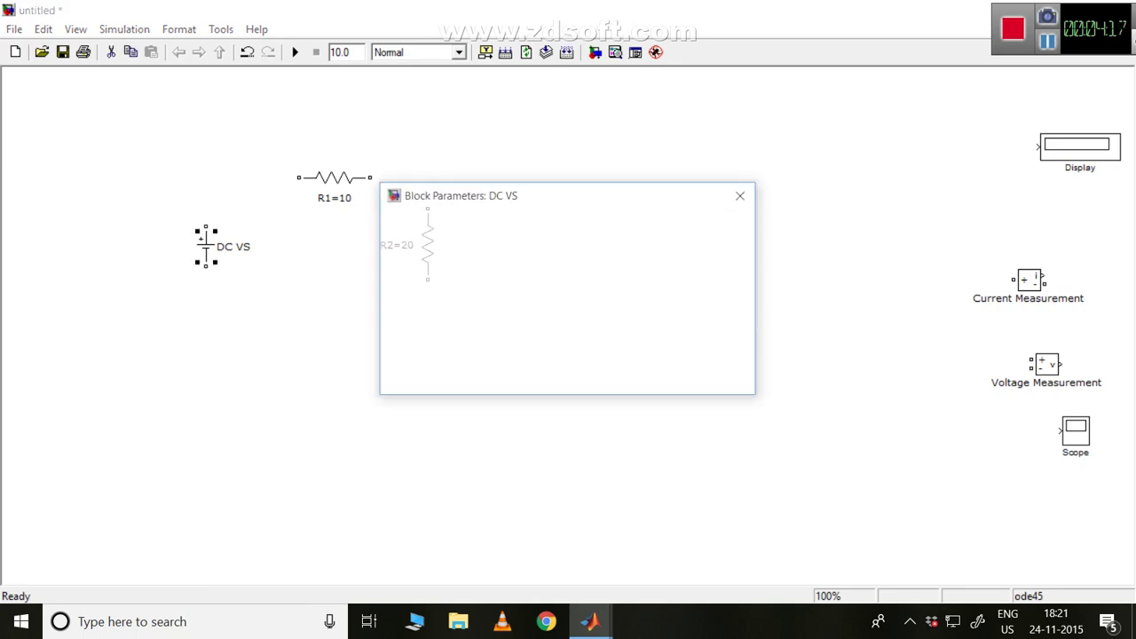
double_click(404, 307)
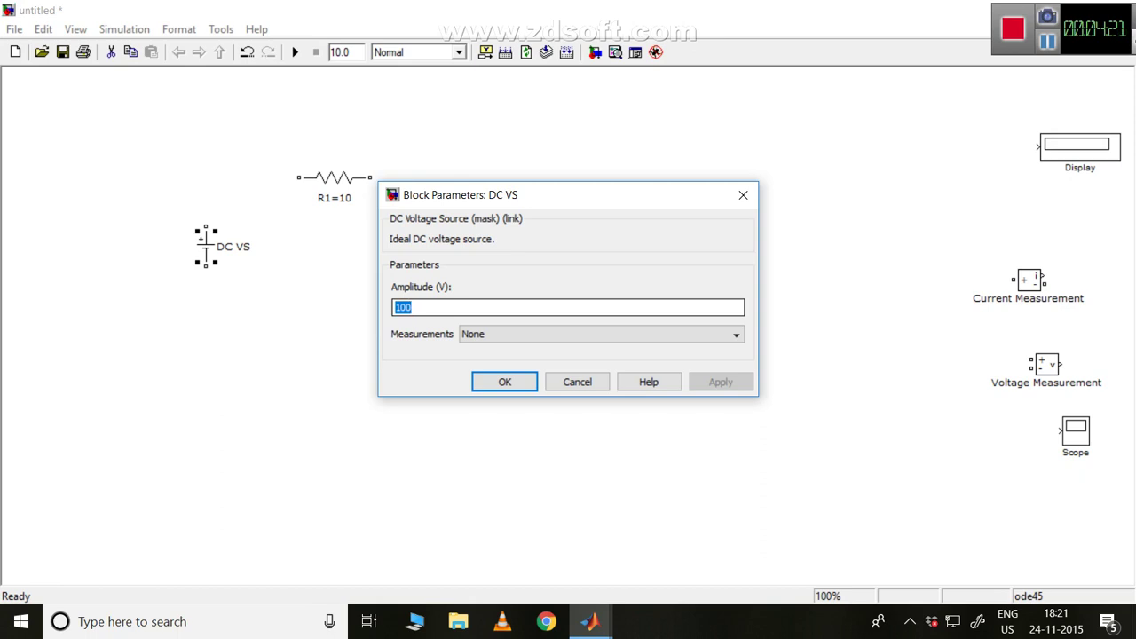
text(300)
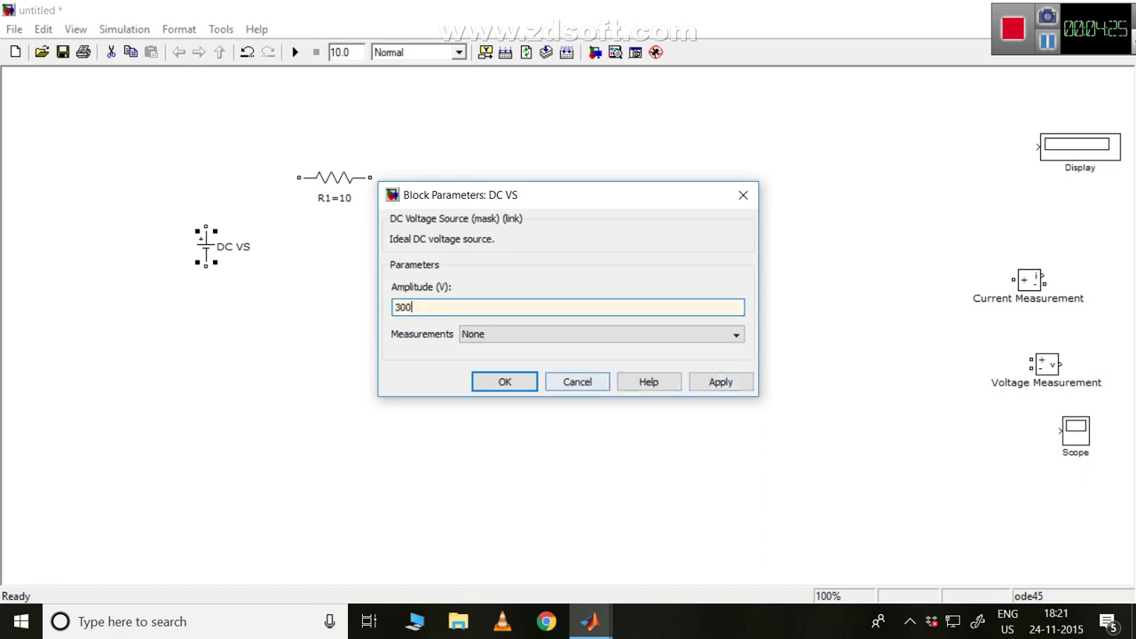
click(721, 382)
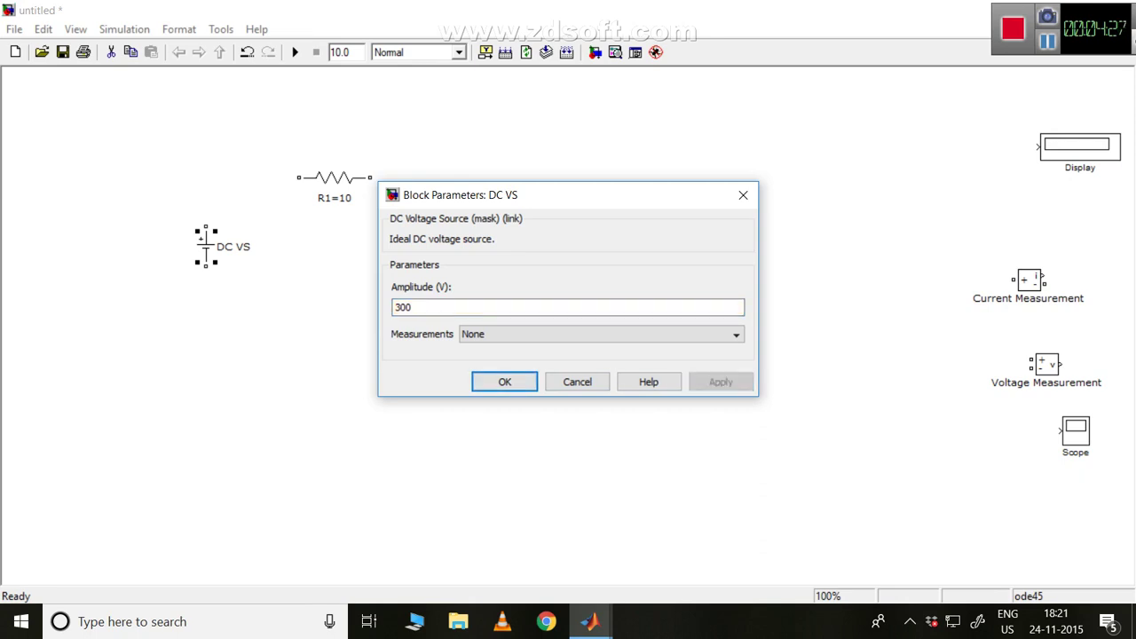
click(505, 382)
Rename the DC voltage source block as "Vdc=300"
click(242, 247)
click(251, 247)
key(BackSpace)
key(BackSpace)
key(BackSpace)
key(BackSpace)
key(BackSpace)
text(Vdc=300)
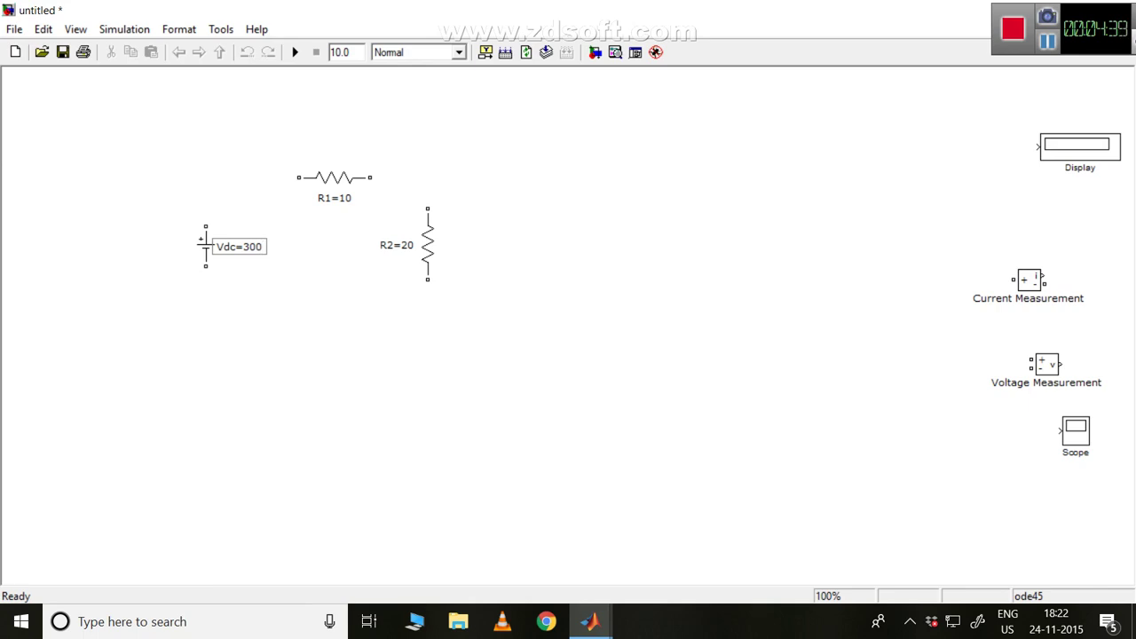
Set the resistance of the vertical resistor R2 to 20 ohms
double_click(428, 244)
double_click(400, 320)
text(20)
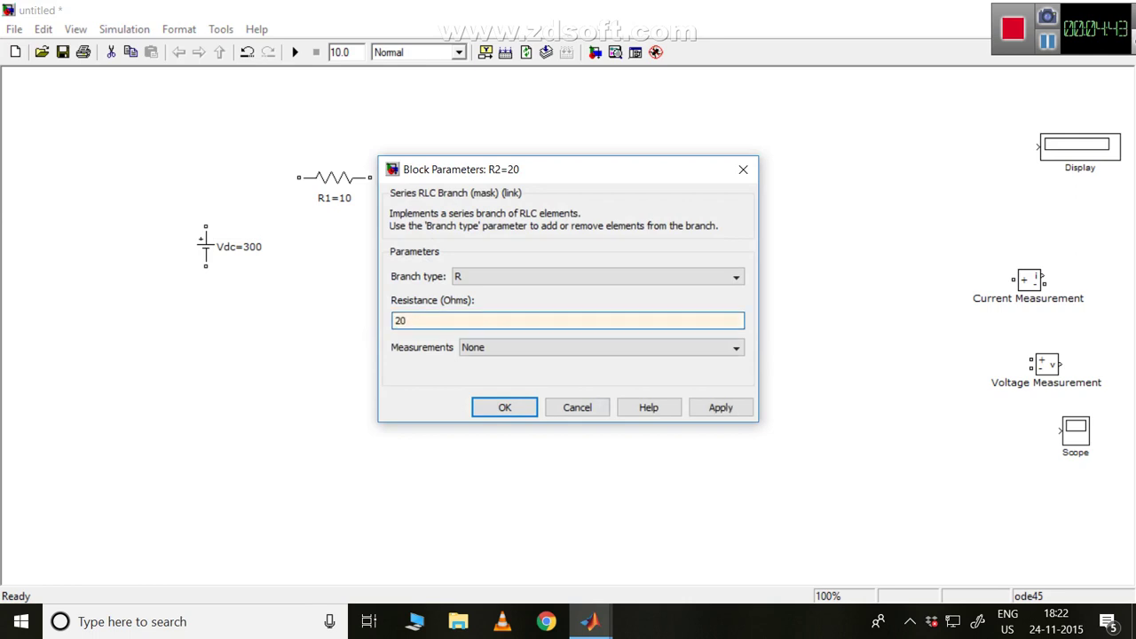
click(720, 407)
click(504, 407)
key(Escape)
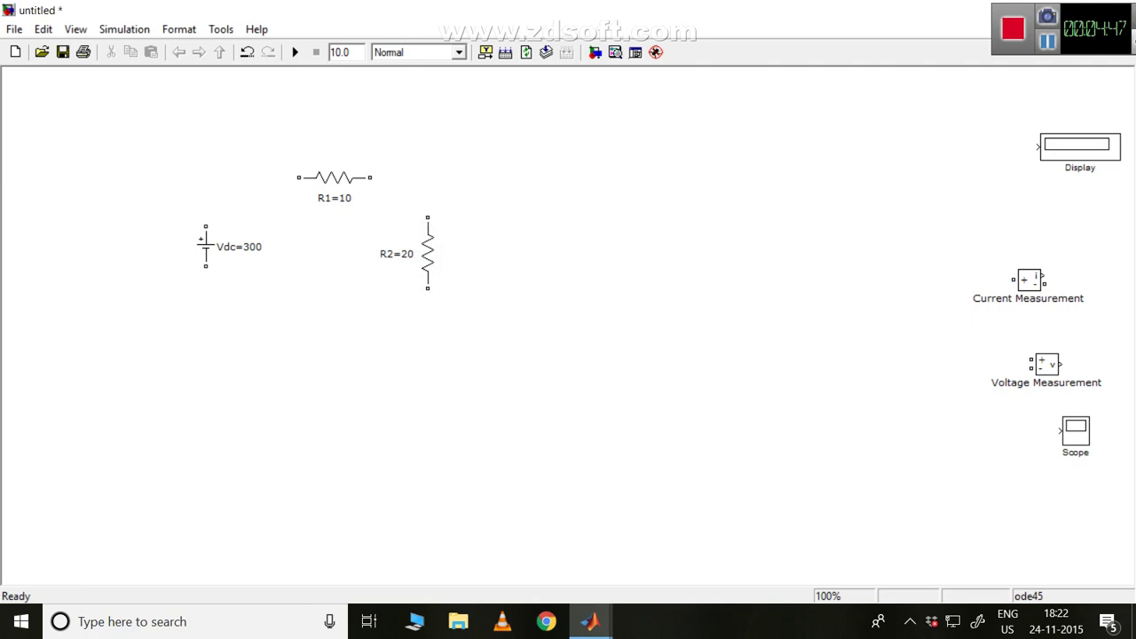
Wire the DC source, R1 and R2 together into a closed series loop
drag(206, 226, 205, 183)
drag(299, 178, 299, 178)
drag(371, 177, 428, 217)
mouse_move(428, 289)
mouse_down()
mouse_move(428, 333)
mouse_move(326, 333)
mouse_move(211, 307)
mouse_move(206, 266)
mouse_move(266, 320)
mouse_move(267, 333)
mouse_up()
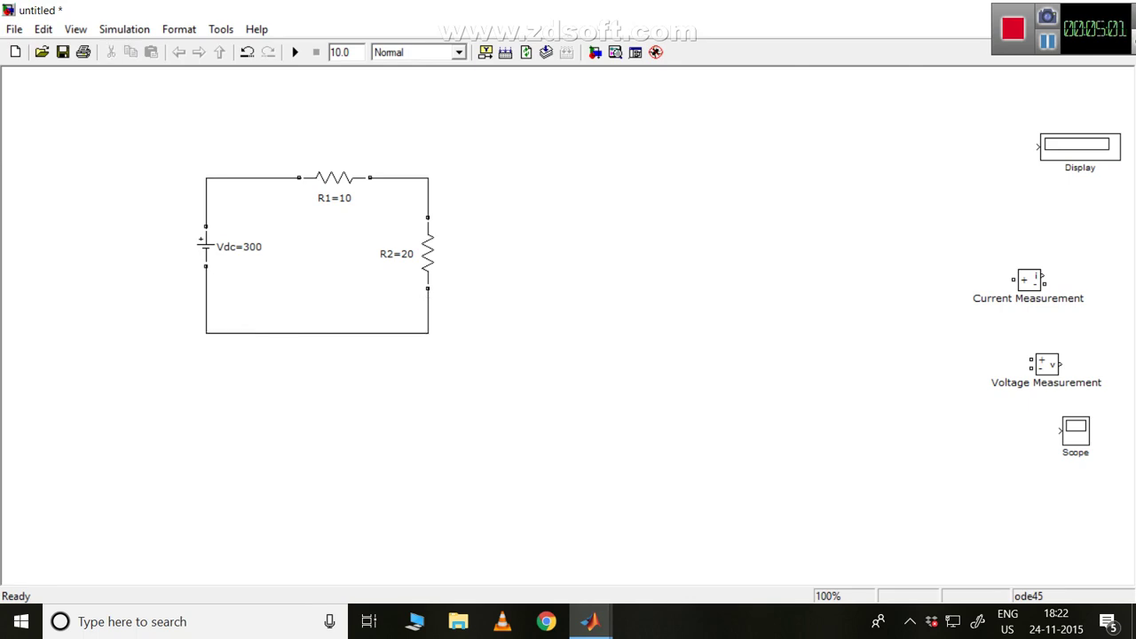
Review the source amplitude and the resistance parameters of R1 and R2
double_click(206, 246)
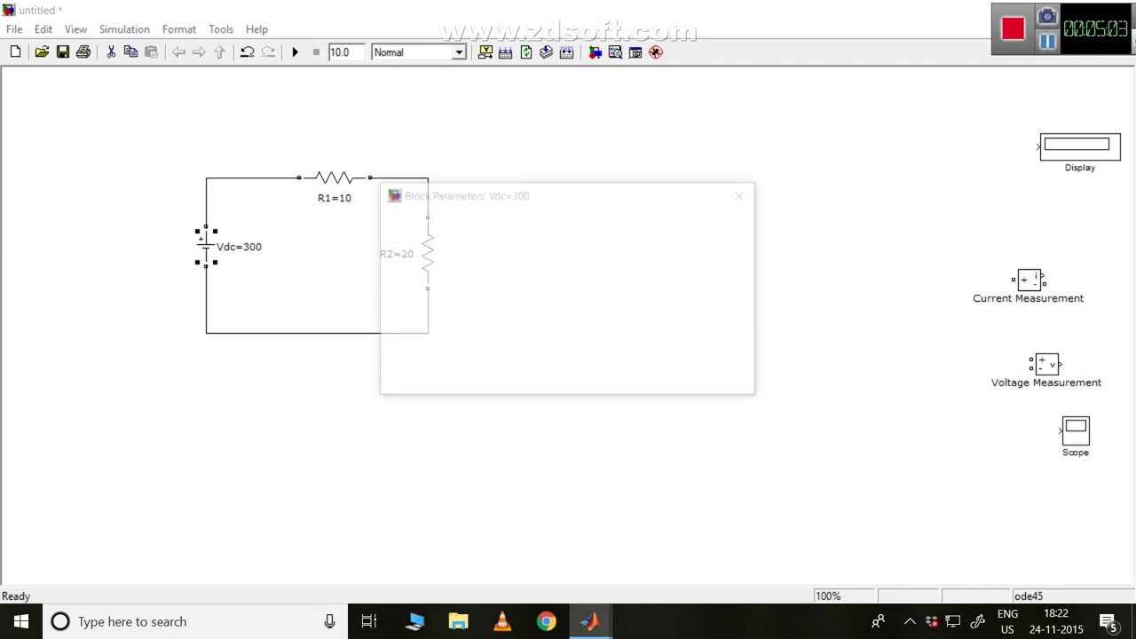
click(505, 382)
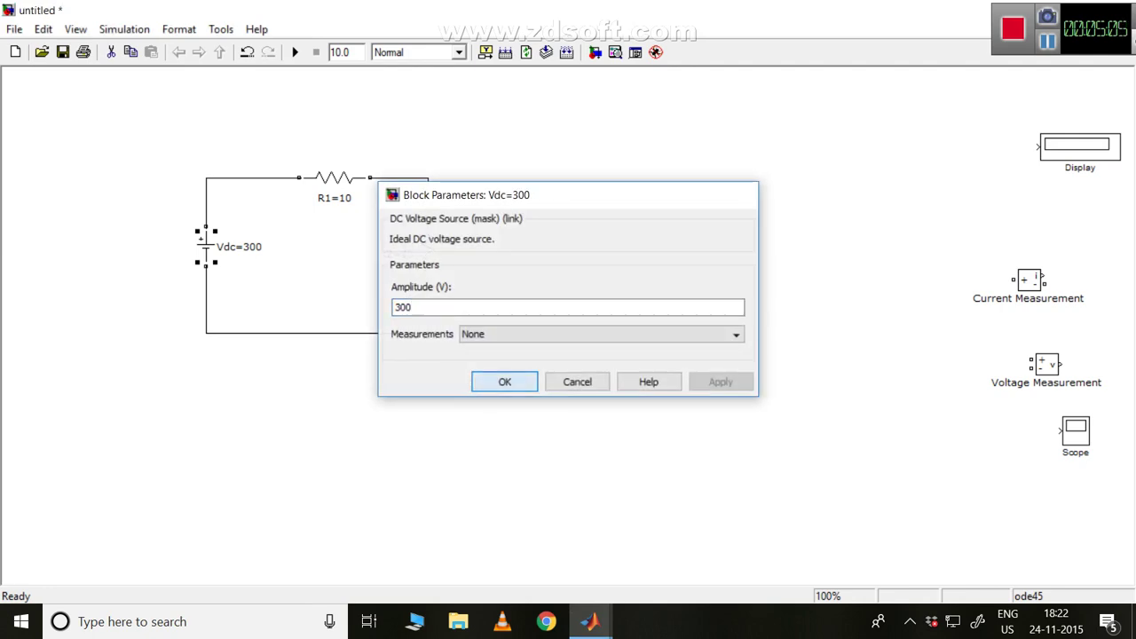
double_click(334, 177)
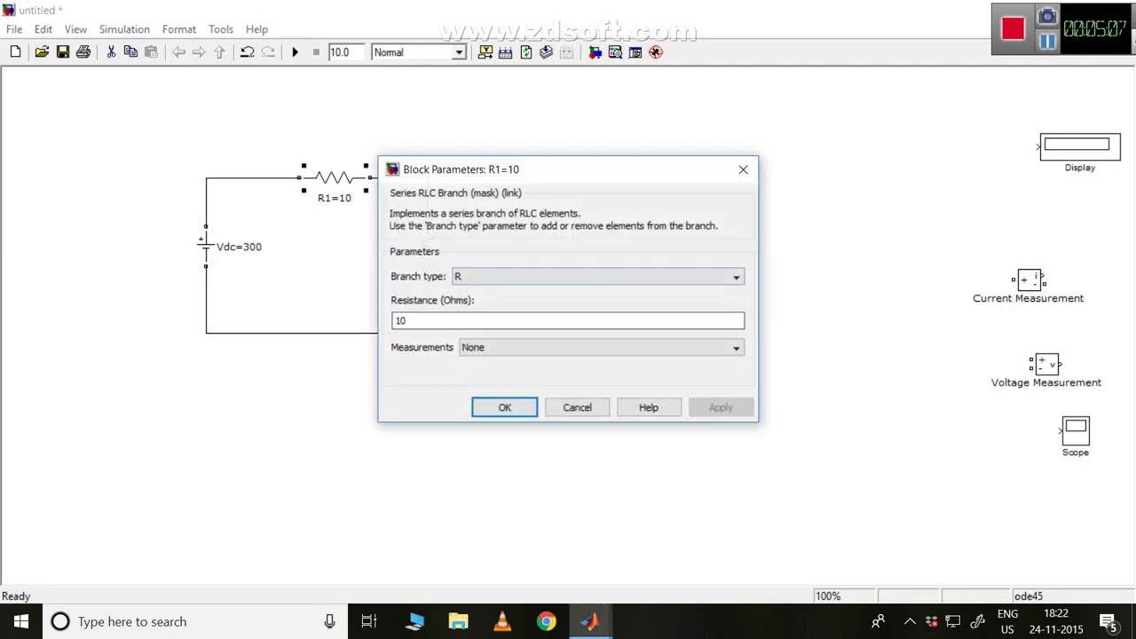
click(505, 408)
double_click(429, 253)
click(504, 408)
click(505, 408)
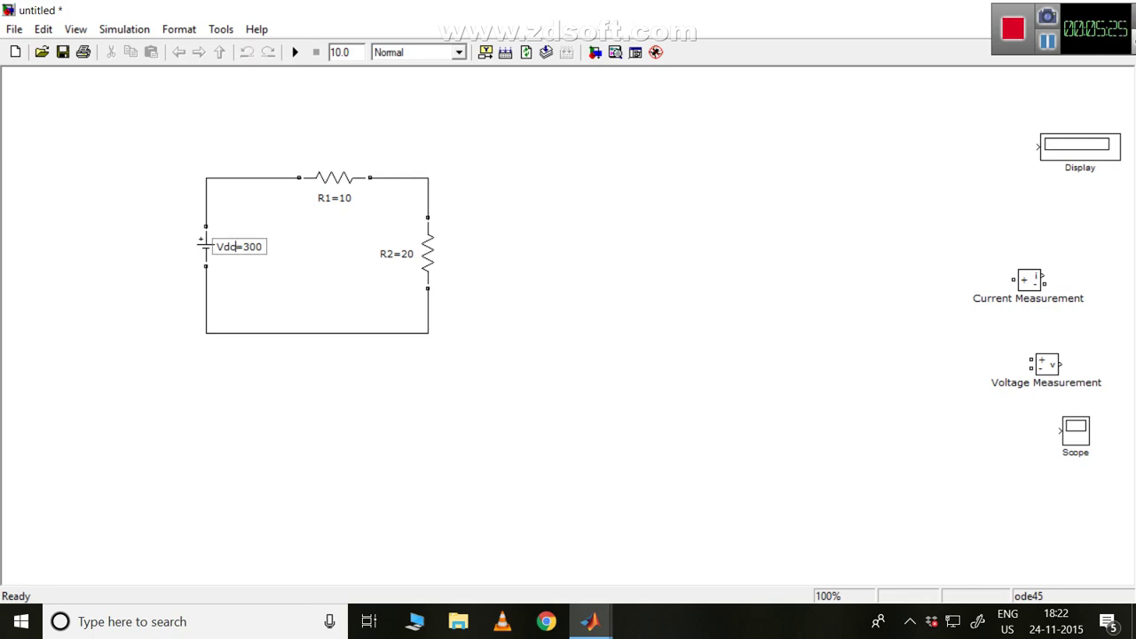
click(334, 178)
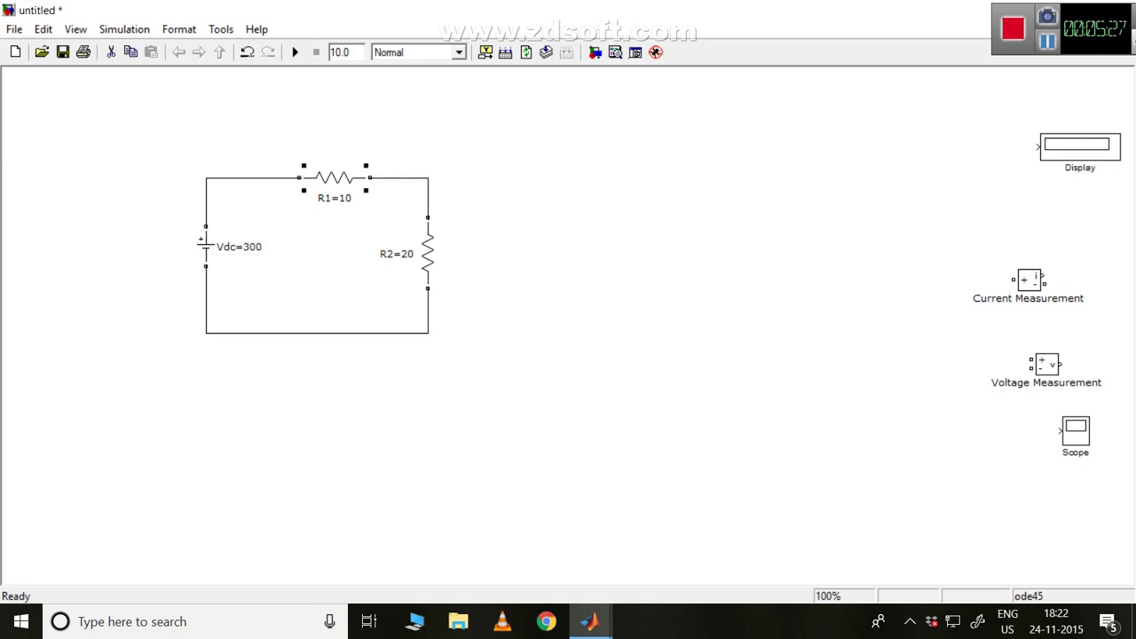
click(428, 253)
key(Escape)
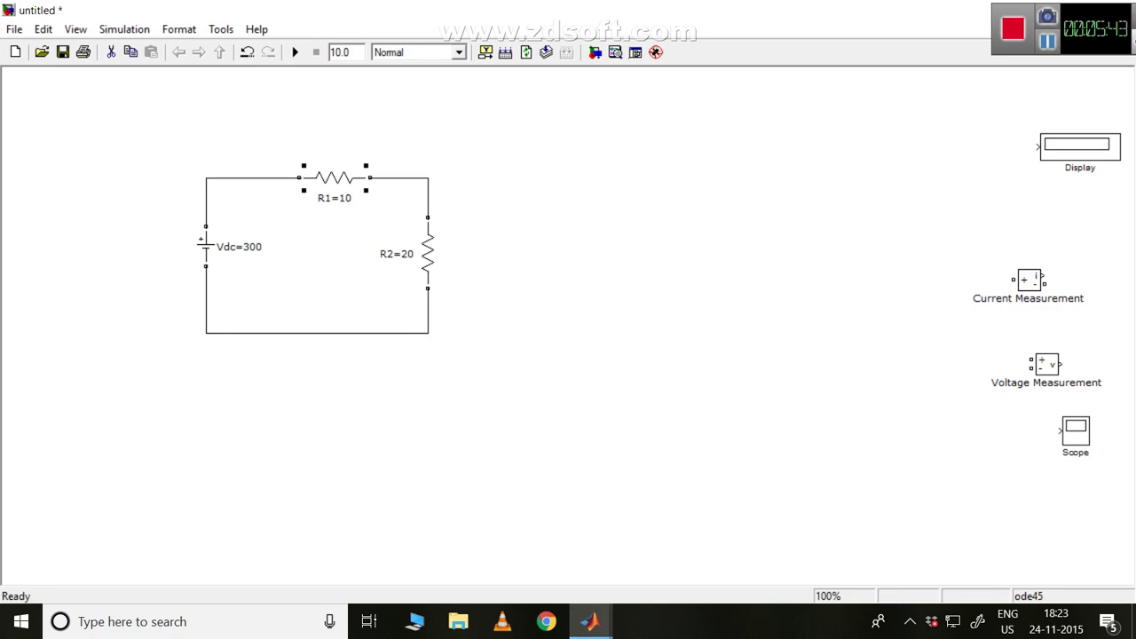
click(388, 254)
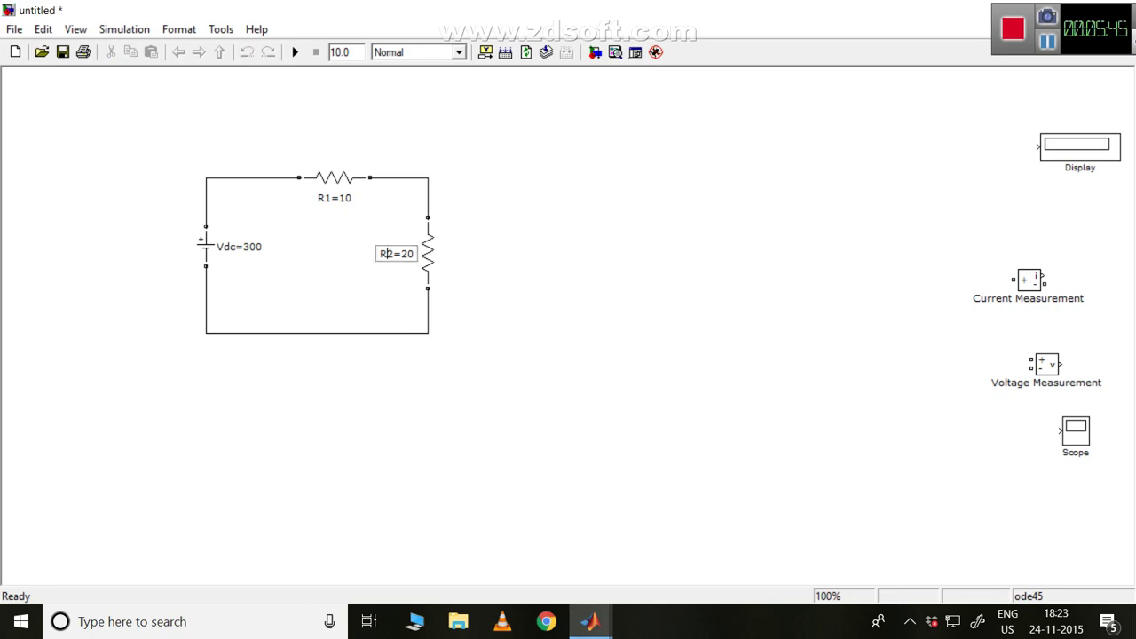
double_click(428, 253)
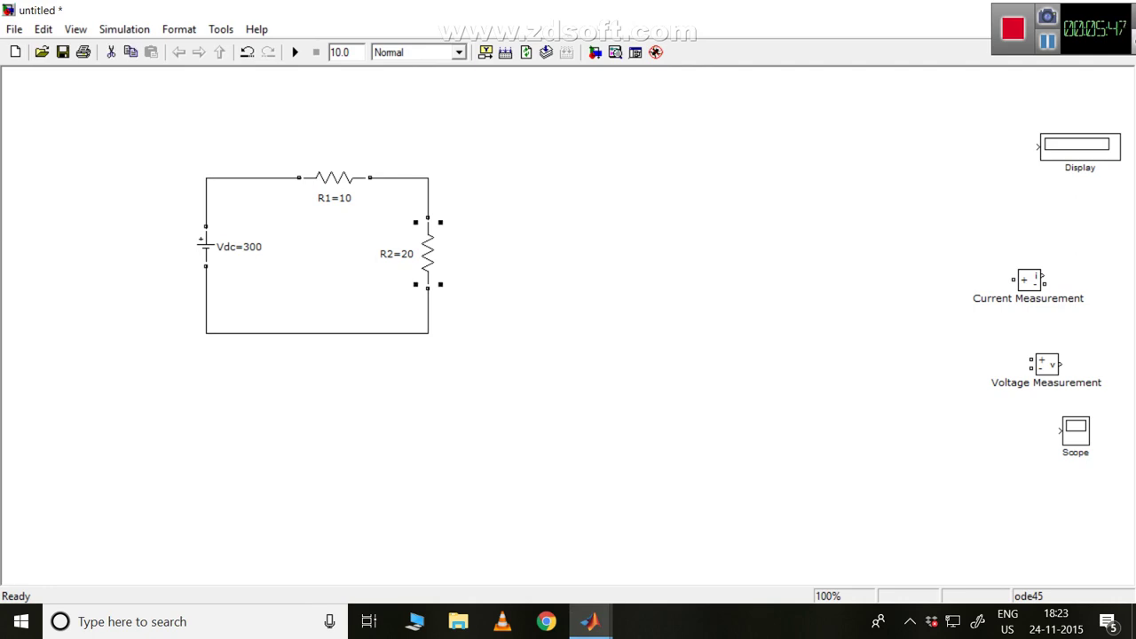
key(Escape)
Add a two-line annotation reading "Acc KVL" and "Vdc-Vr1-Vr2=0" in the empty area beside the circuit
double_click(679, 181)
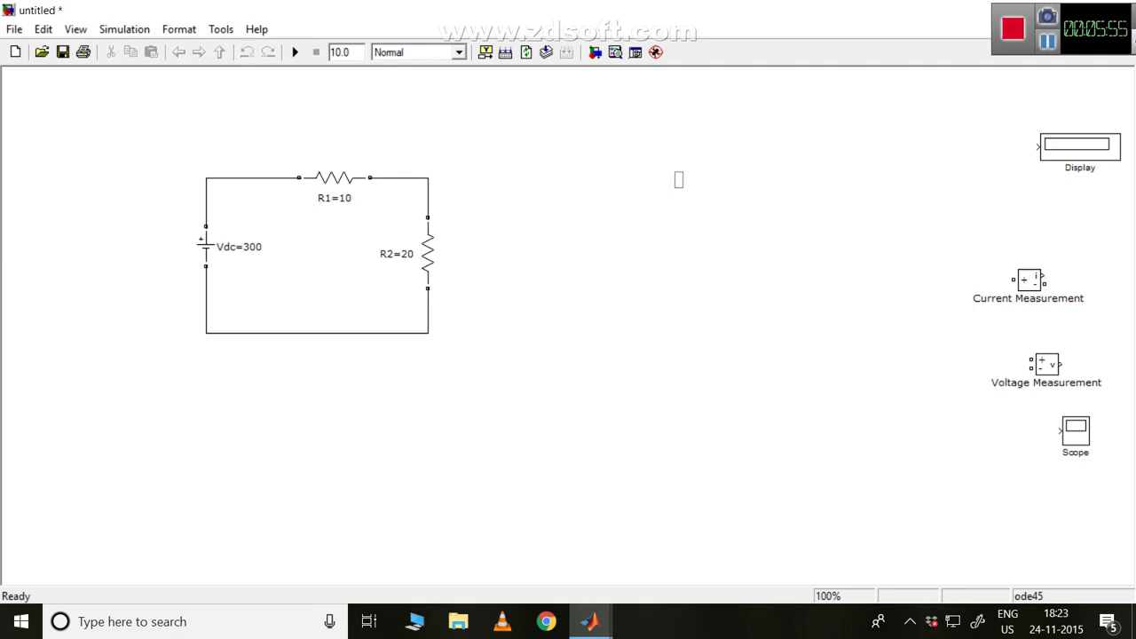
text(Acc KVL)
key(Return)
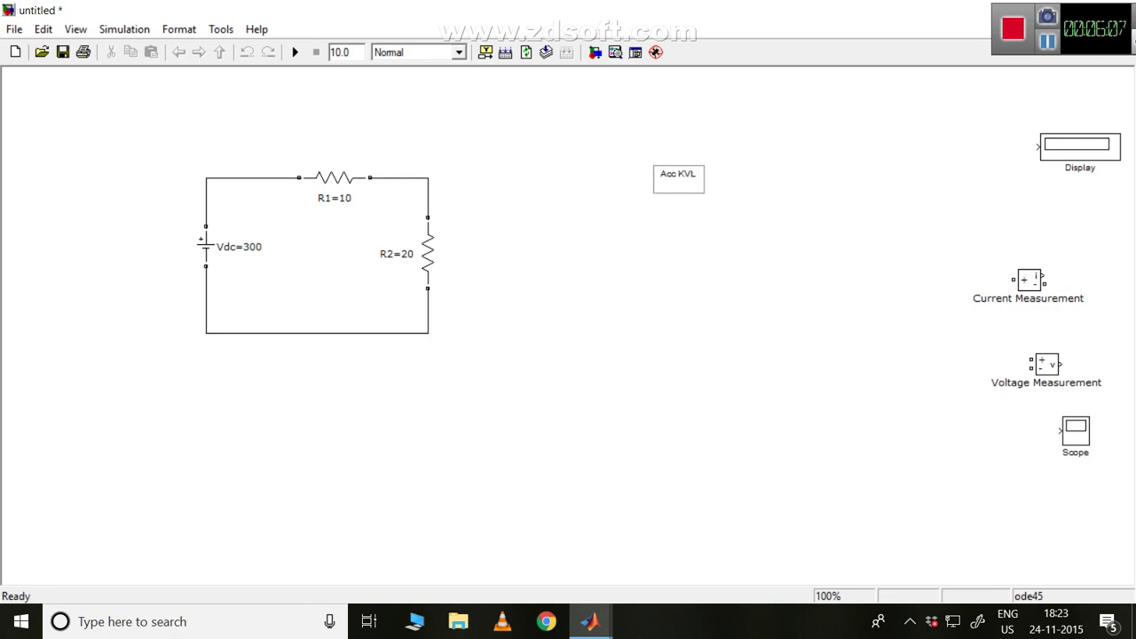
text(Vdc-Vr1-Vr2=0)
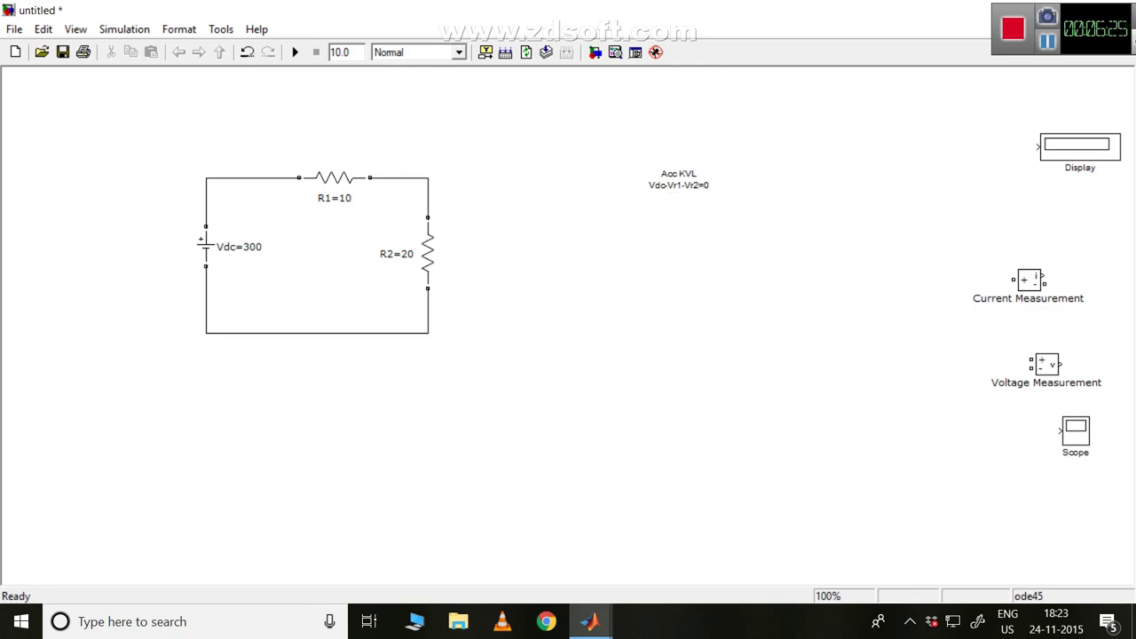
Extend the KVL annotation with the lines "I=V/Req" and "Req=R1+R2=10+20=30ohm"
click(76, 29)
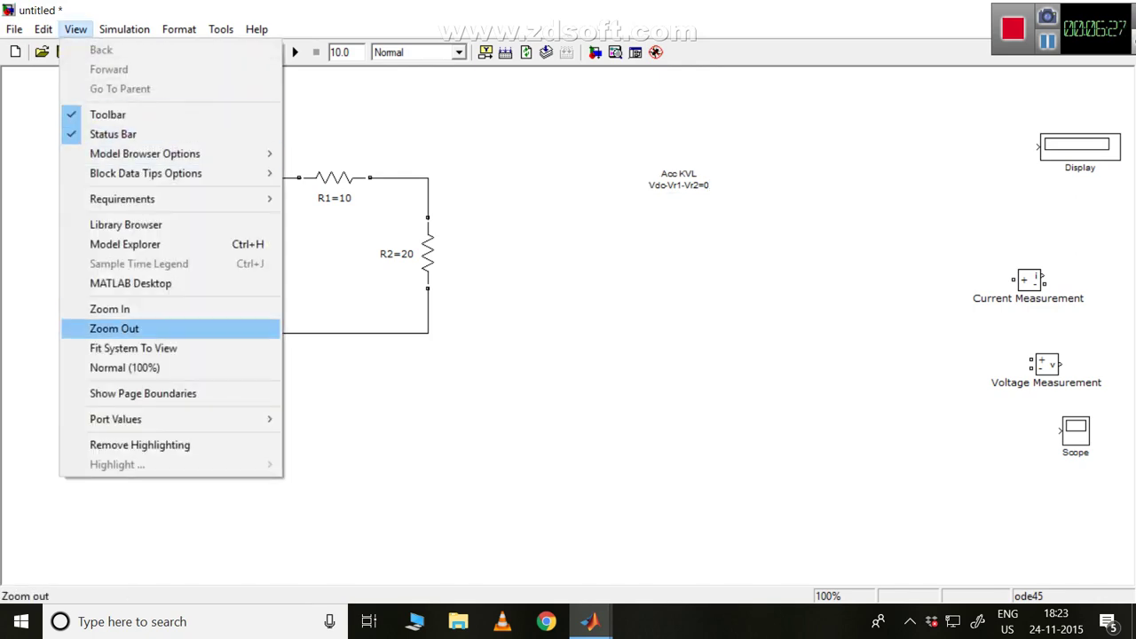
click(110, 309)
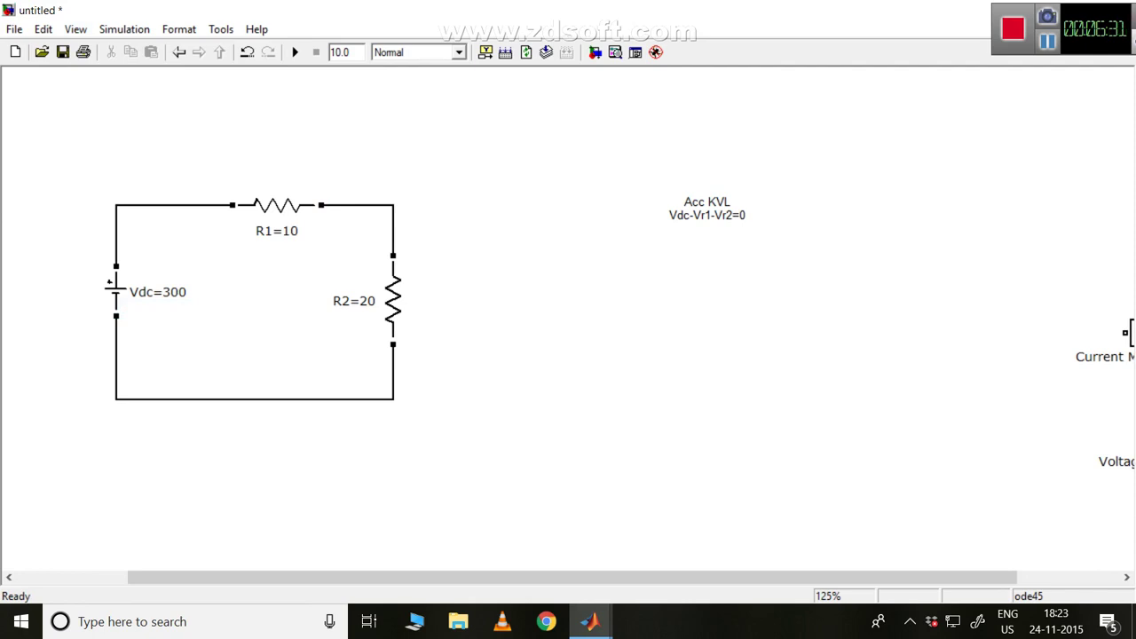
click(744, 214)
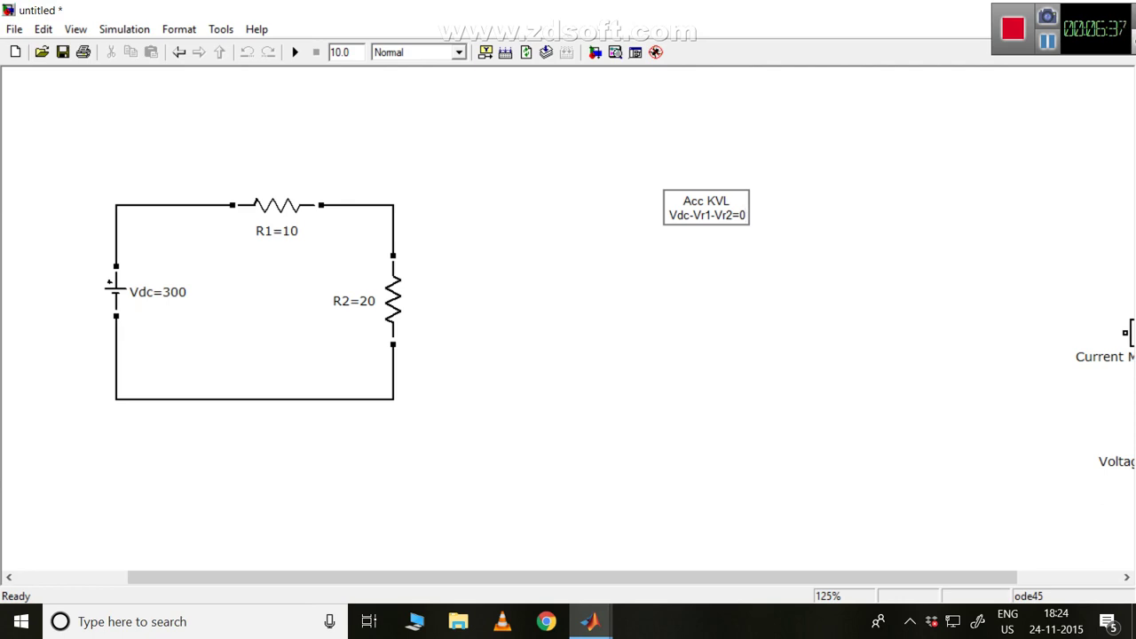
key(Return)
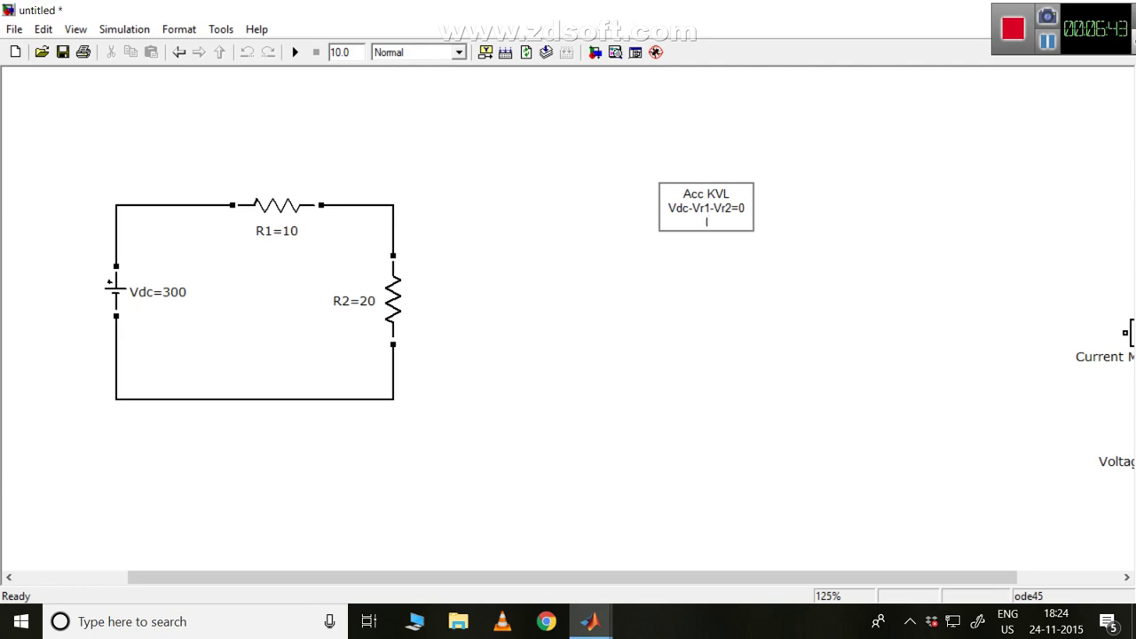
text(I=V/Req)
key(Return)
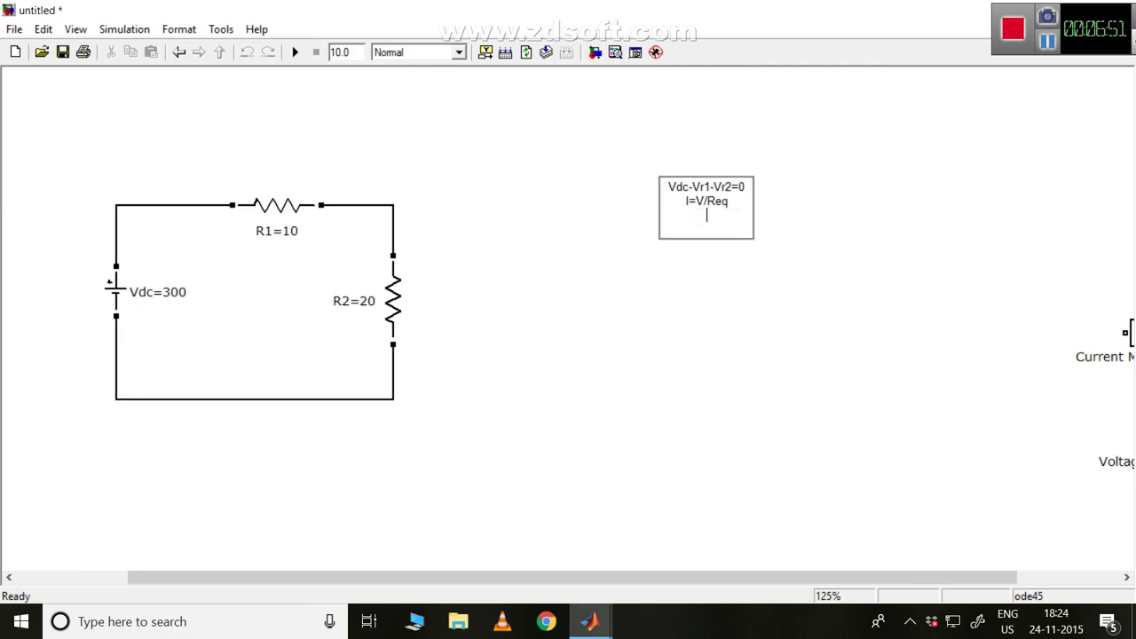
text(Req=R1+R2=)
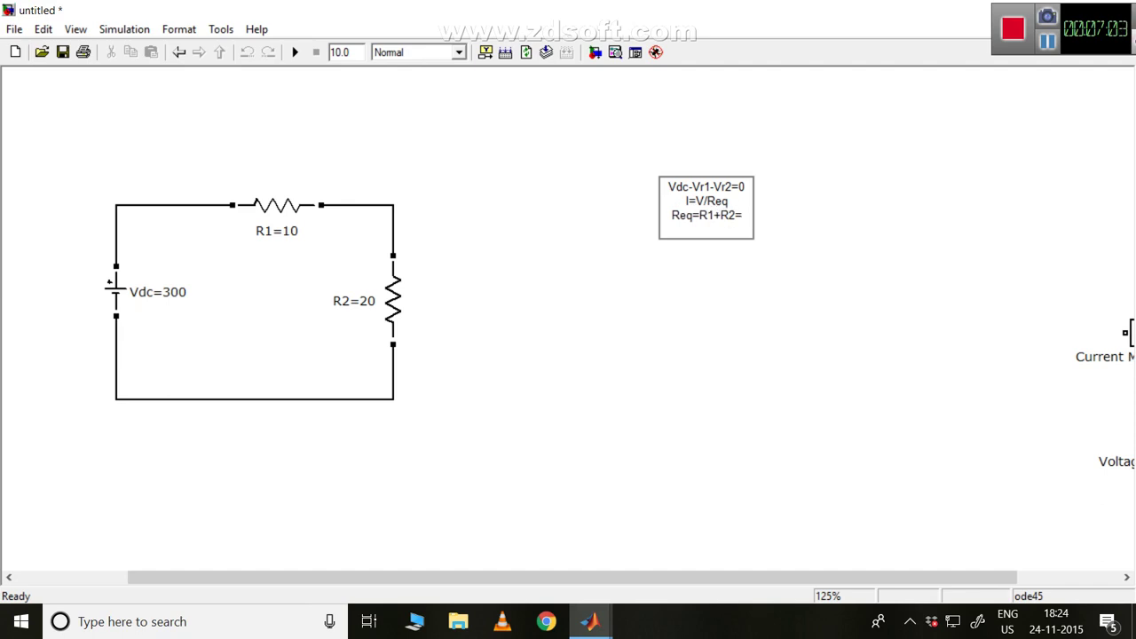
text(10+)
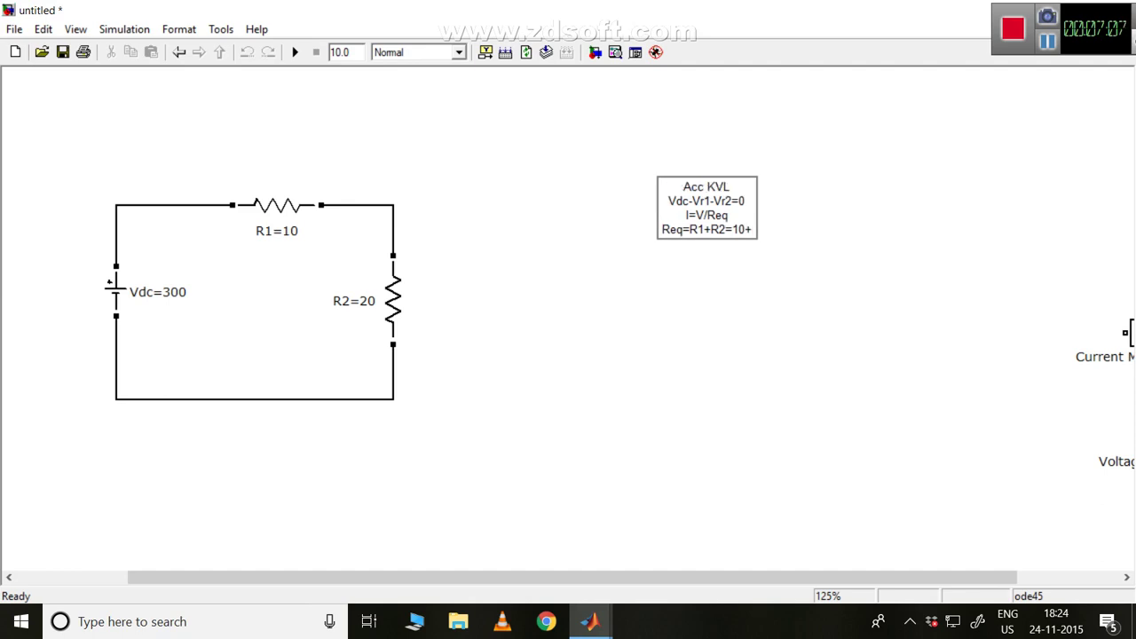
text(20=)
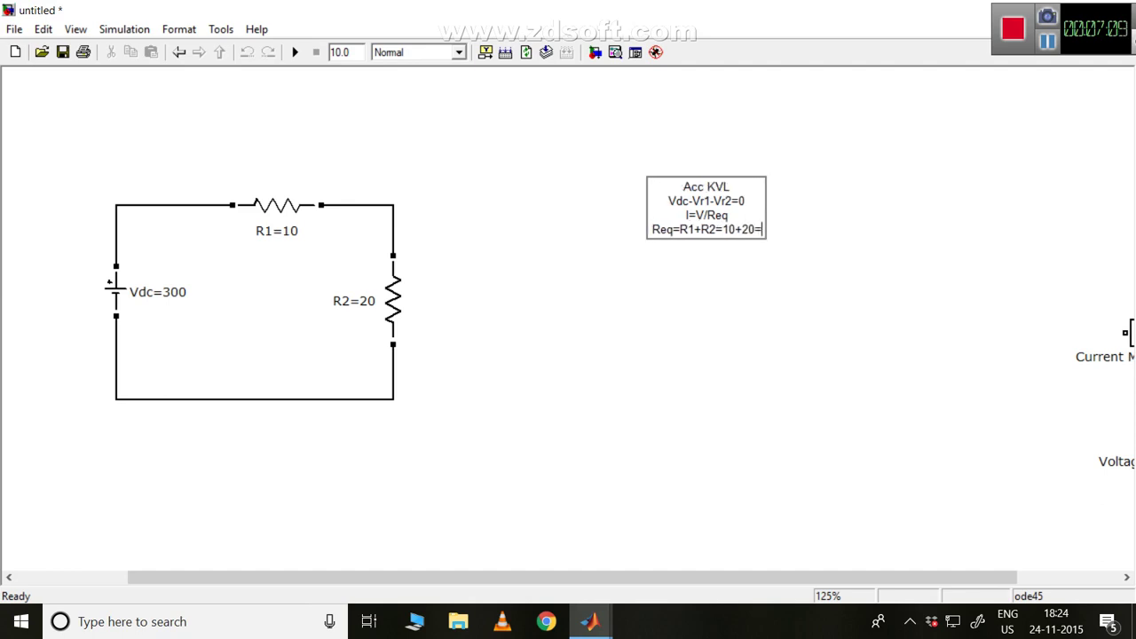
text(30ohm)
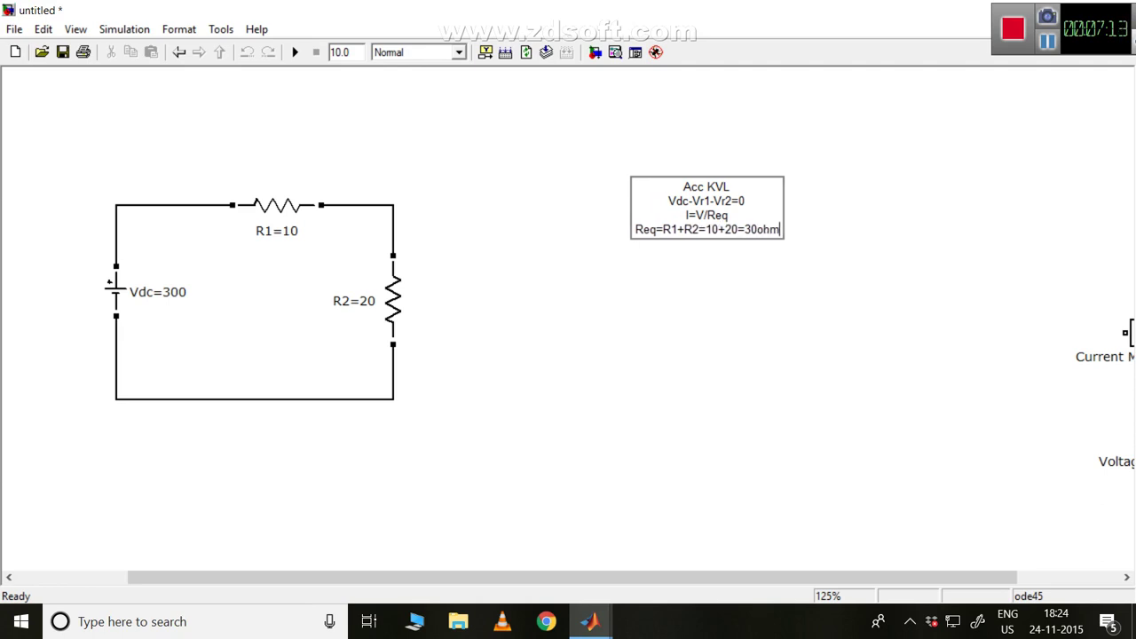
Add the current calculation "I=300/30=10A" as a new line of the annotation
key(Return)
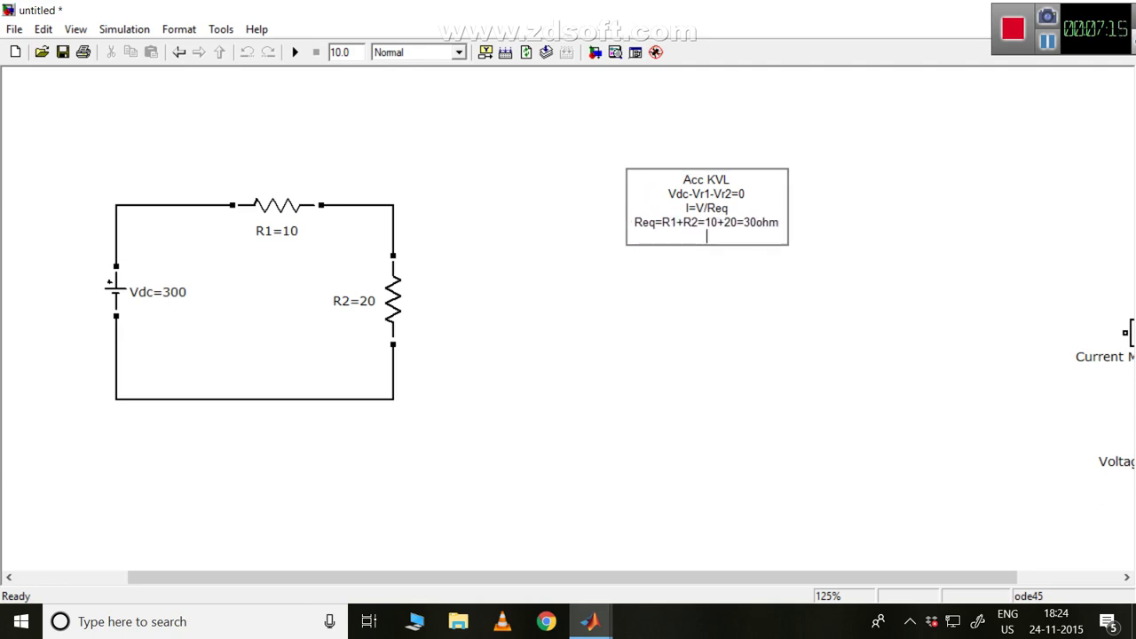
text(I)
text(=)
text(3)
text(00/)
text(330=)
text(10A)
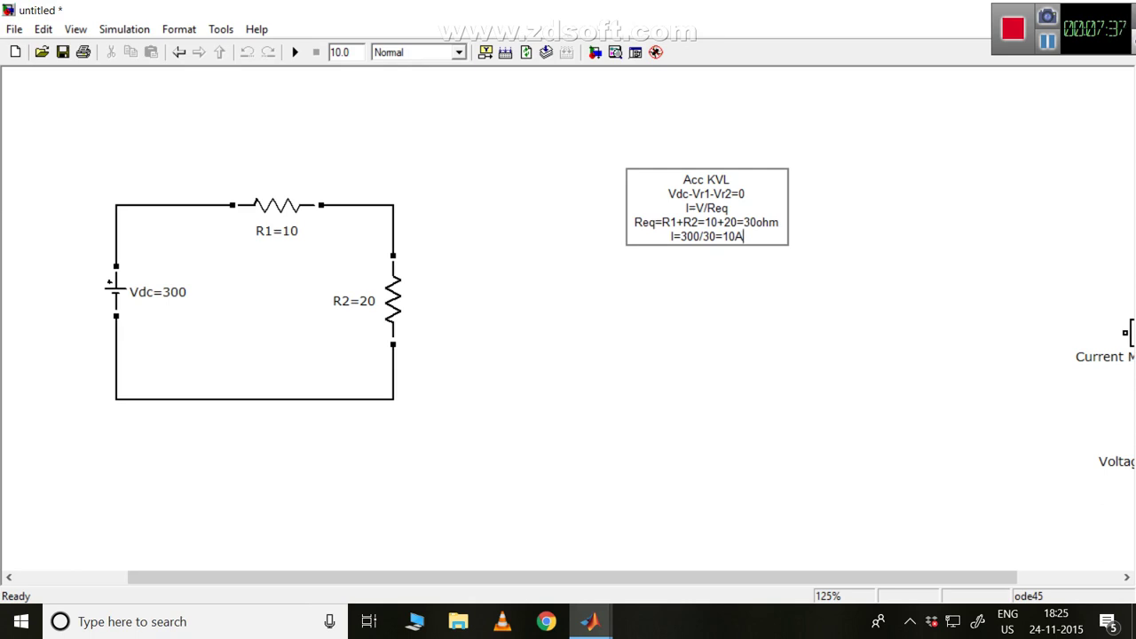
Finish the annotation with the voltage drop lines "Vr1=IR1=10*10=100V" and "Vr2=IR2=10*20=200V"
key(Return)
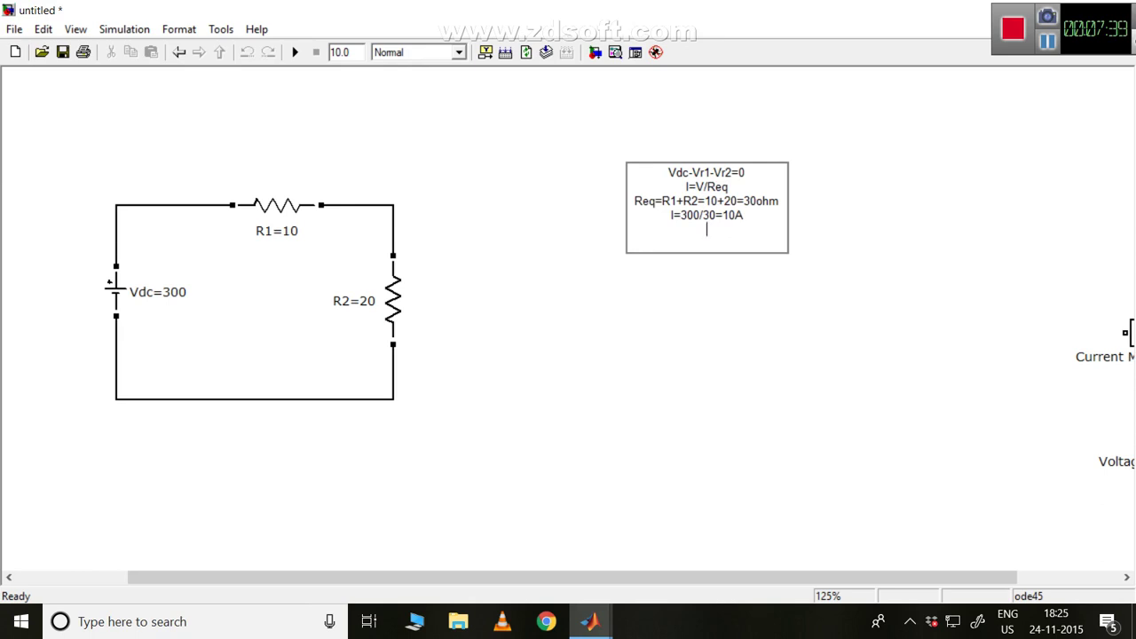
text(Vr1=IR1=10*10=100)
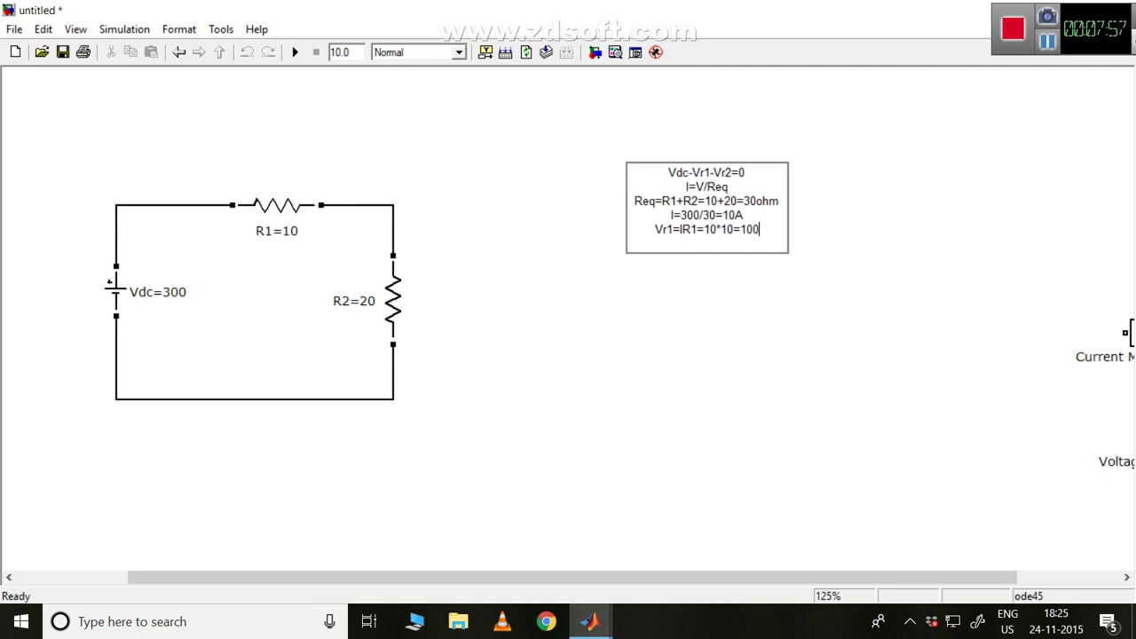
text(V)
key(Return)
text(Vr2)
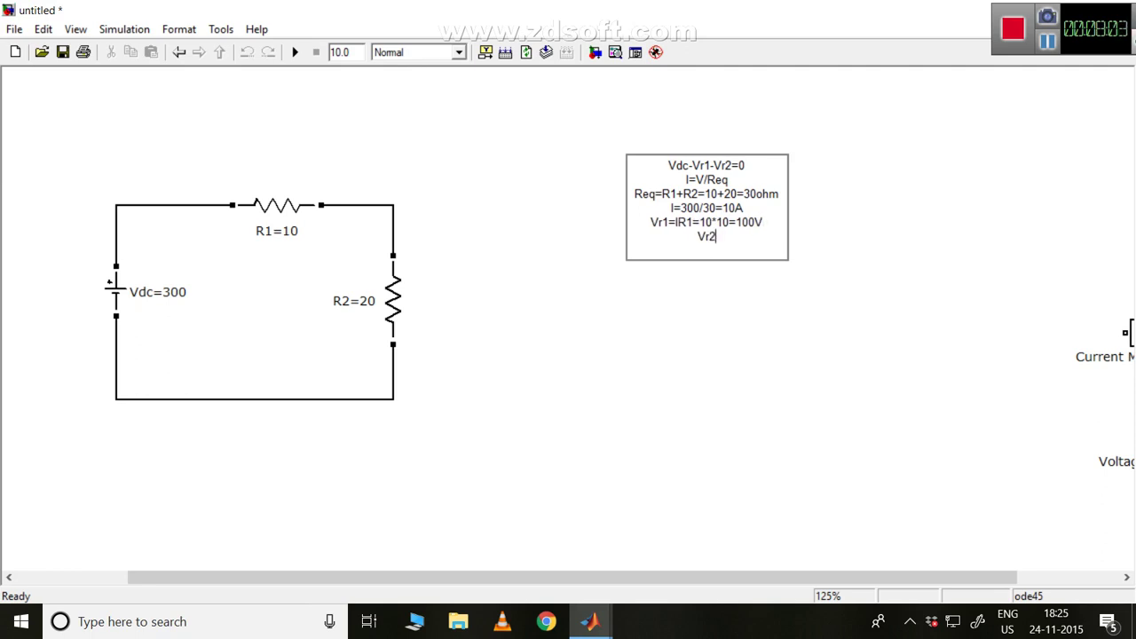
text(=IR2=10*20)
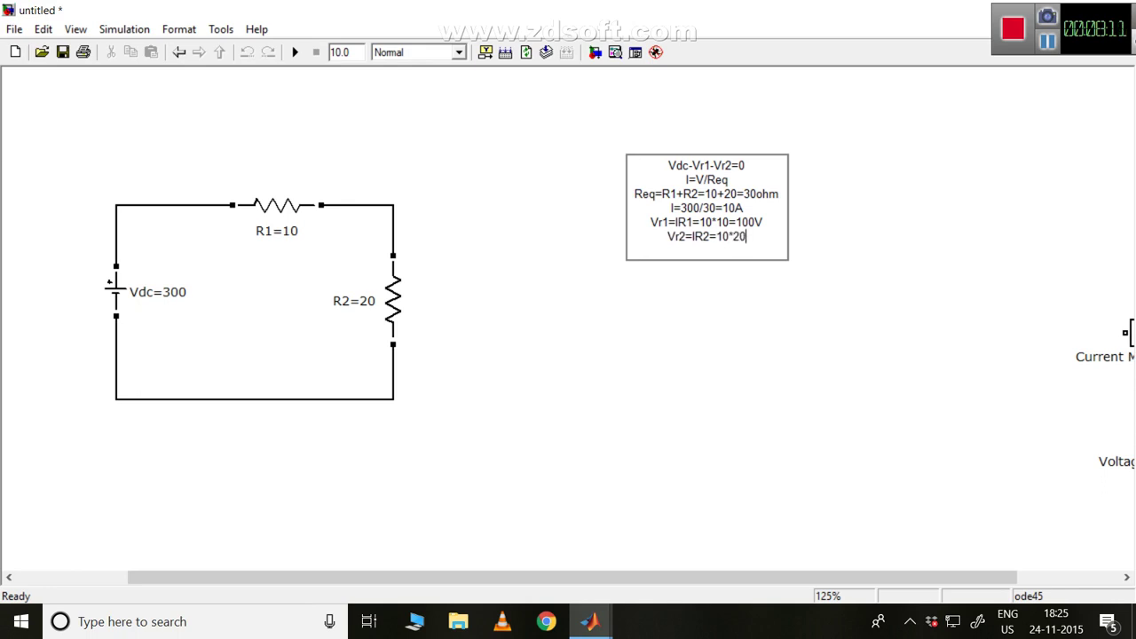
key(BackSpace)
key(BackSpace)
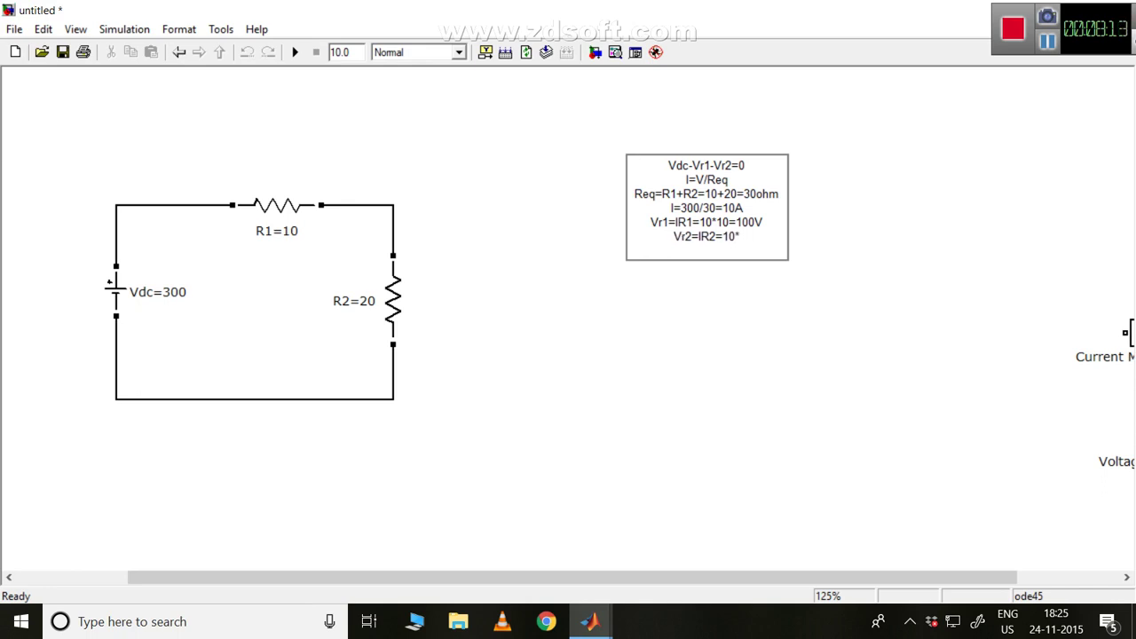
text(20=200V)
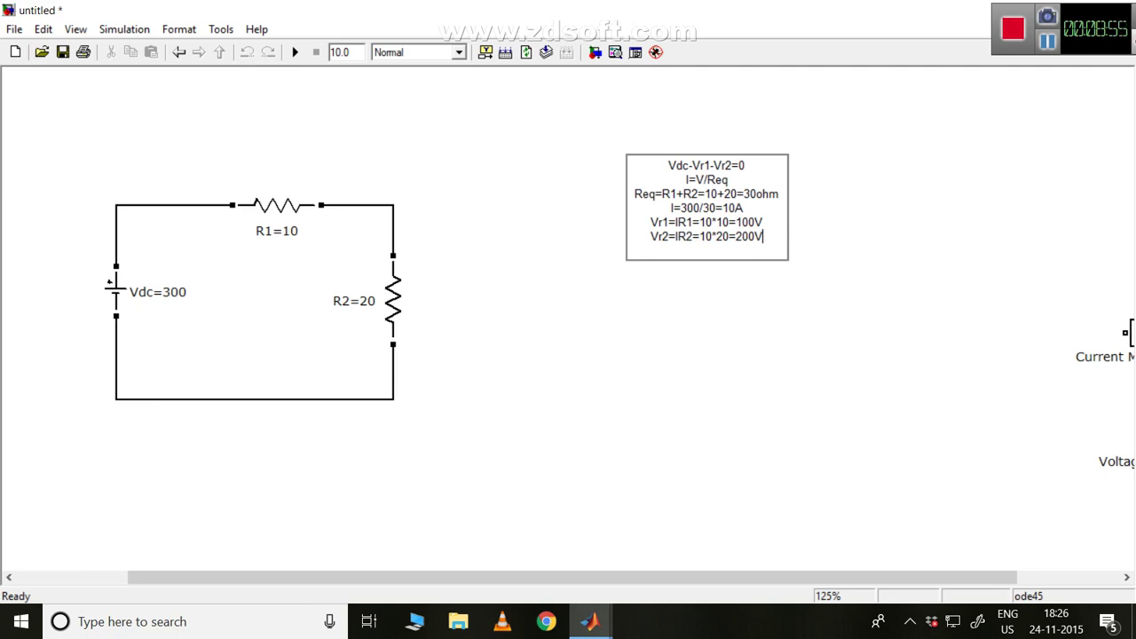
key(Escape)
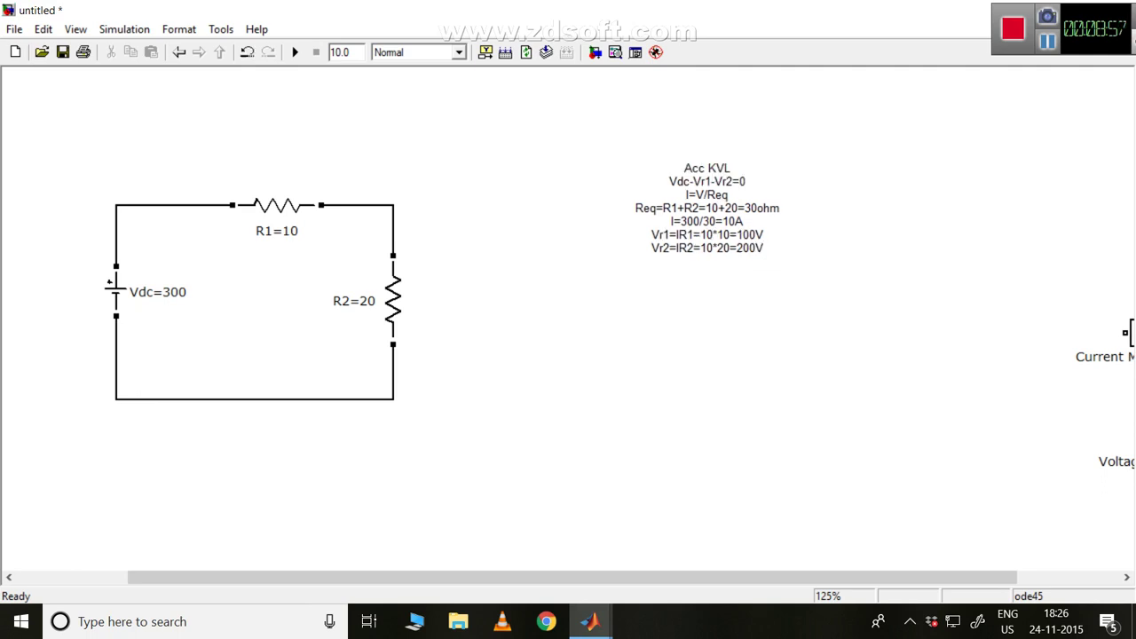
Move the calculation annotation to the empty area directly below the circuit loop
click(763, 249)
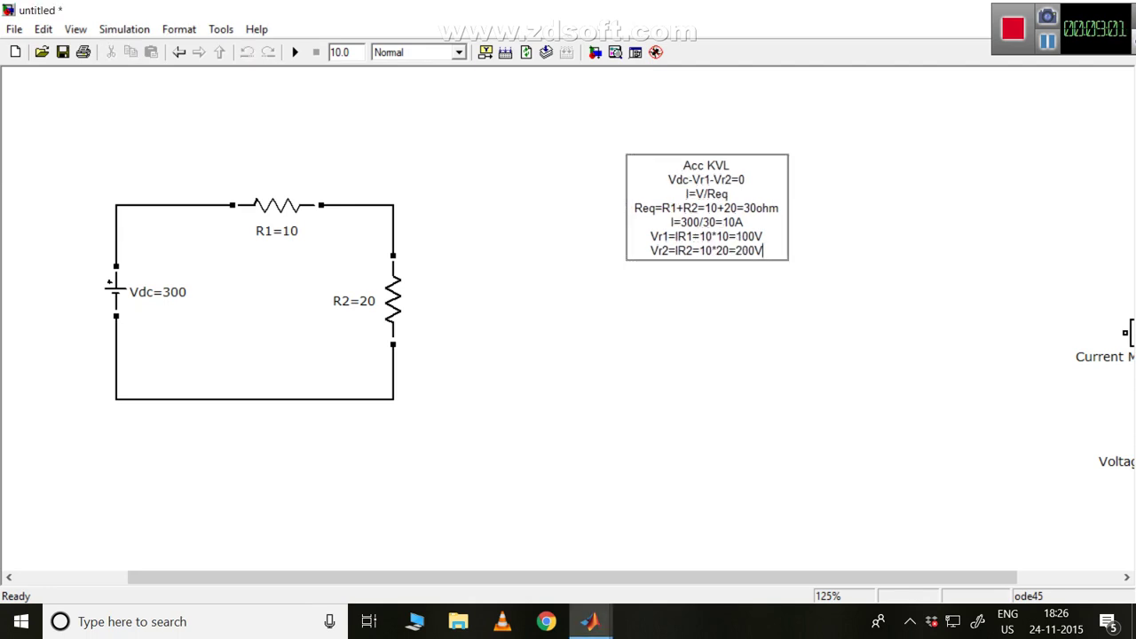
click(594, 122)
click(762, 250)
mouse_move(706, 207)
mouse_down()
mouse_move(734, 238)
mouse_move(379, 502)
mouse_move(341, 475)
mouse_move(272, 473)
mouse_up()
click(532, 474)
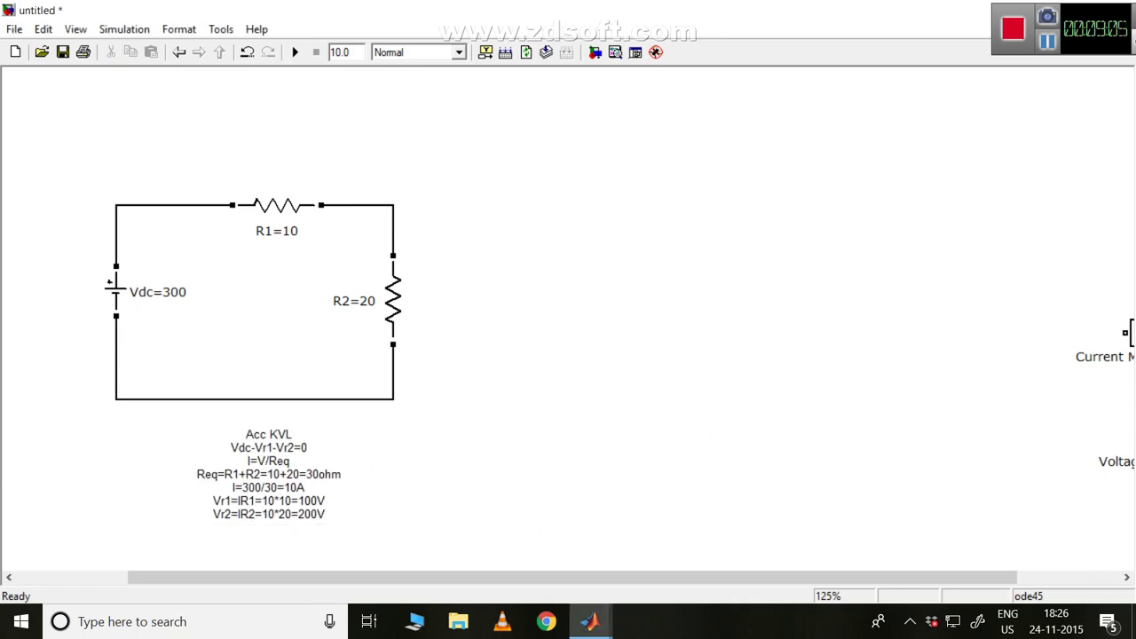
Bring the Current Measurement, Voltage Measurement, Scope and Display blocks closer to the circuit in one column
drag(573, 577, 675, 577)
drag(1013, 334, 592, 290)
drag(1035, 439, 593, 364)
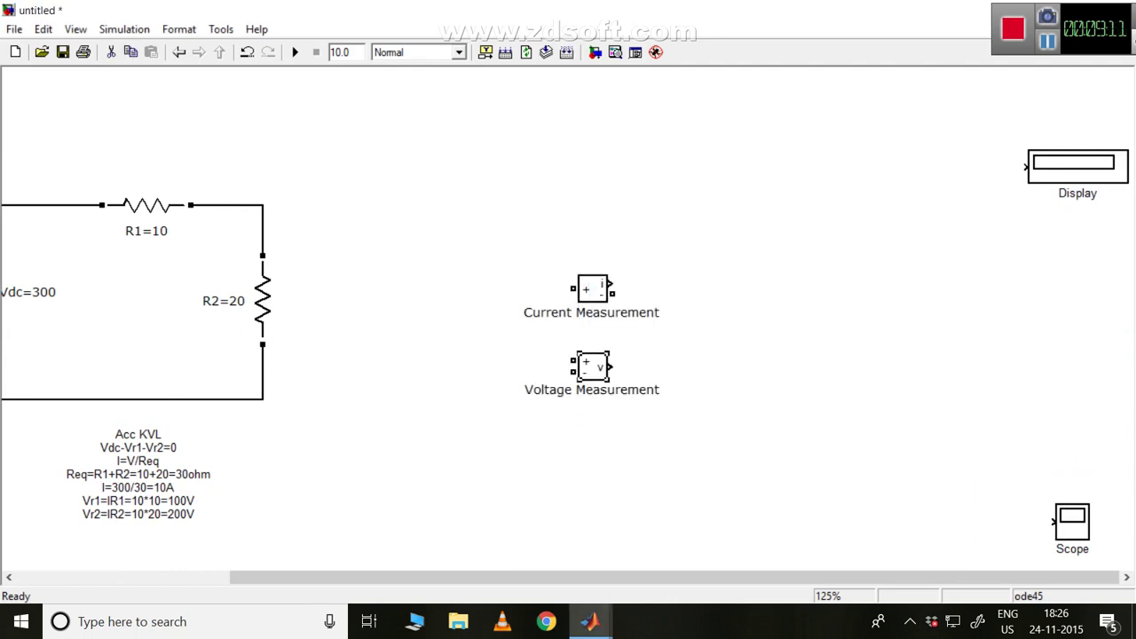
drag(1072, 522, 590, 440)
drag(1077, 166, 593, 183)
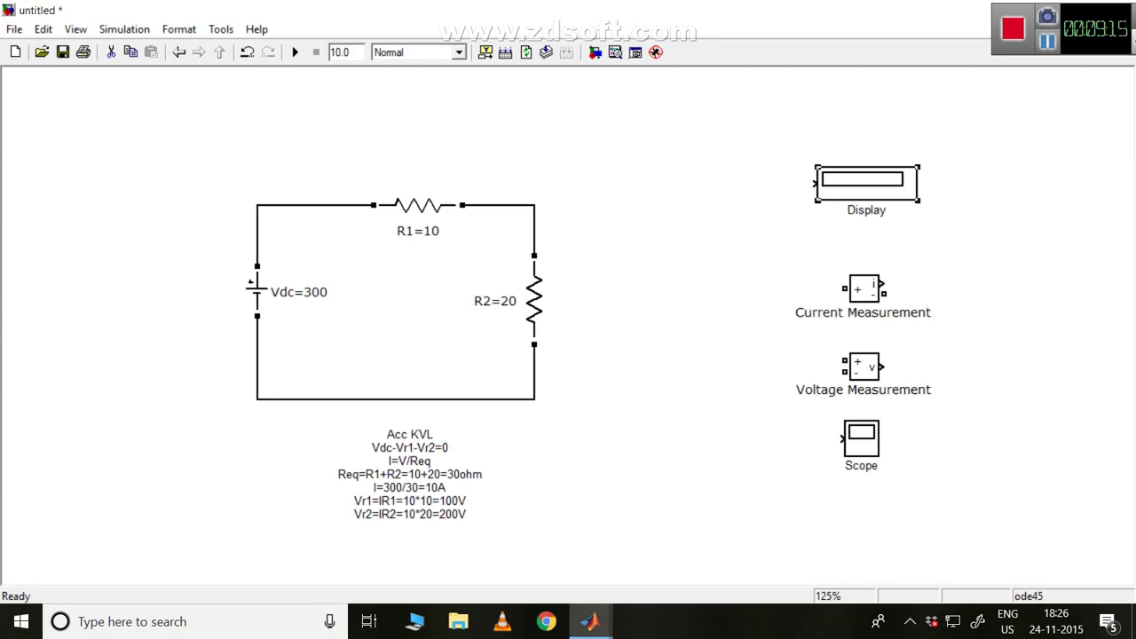
Rename the Current Measurement block as I
click(918, 311)
click(932, 312)
key(BackSpace)
key(BackSpace)
key(BackSpace)
key(BackSpace)
key(BackSpace)
key(BackSpace)
key(BackSpace)
key(BackSpace)
key(BackSpace)
key(BackSpace)
key(BackSpace)
key(BackSpace)
key(BackSpace)
key(BackSpace)
key(BackSpace)
key(BackSpace)
key(BackSpace)
key(BackSpace)
key(BackSpace)
text(I)
Rename the Voltage Measurement block as Vr1
click(929, 390)
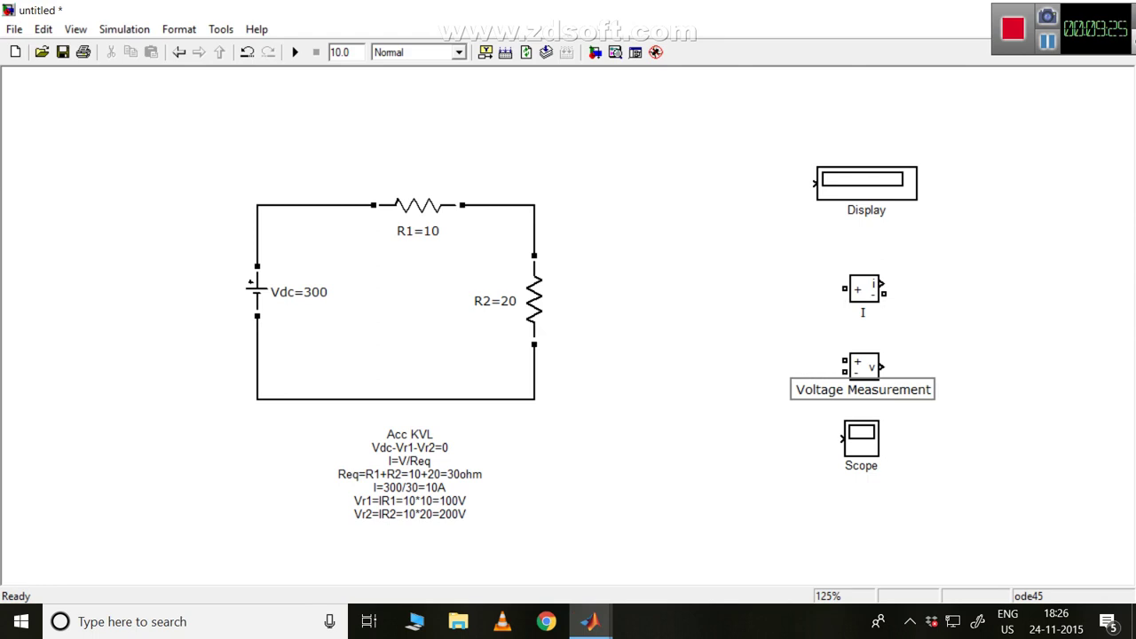
key(BackSpace)
key(BackSpace)
key(BackSpace)
key(BackSpace)
key(BackSpace)
key(BackSpace)
key(BackSpace)
key(BackSpace)
key(BackSpace)
key(BackSpace)
key(BackSpace)
key(BackSpace)
key(BackSpace)
key(BackSpace)
key(BackSpace)
key(BackSpace)
key(BackSpace)
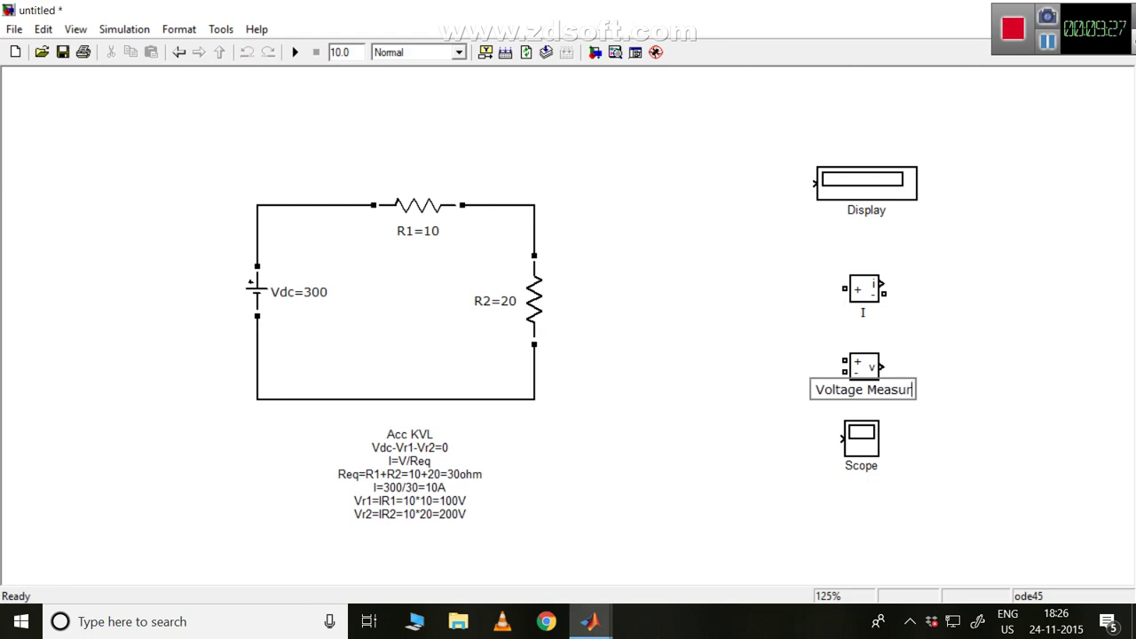
key(BackSpace)
text(r1)
key(Escape)
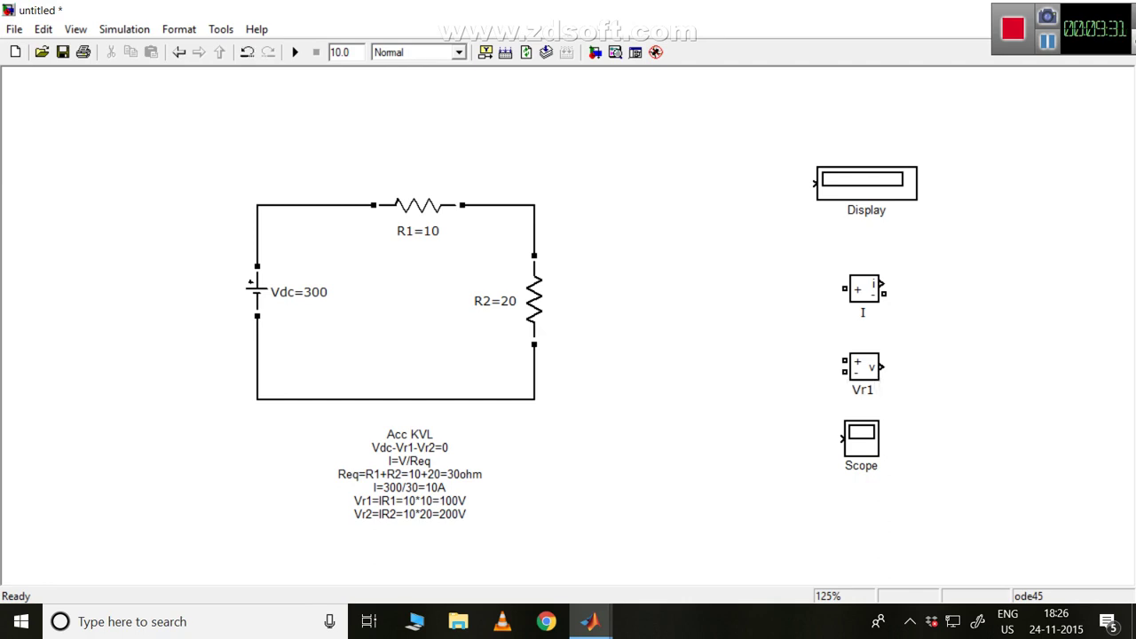
Duplicate the Vr1 block twice, keeping one copy as Vr2 and renaming the other Vdc
double_click(864, 366)
drag(863, 366, 965, 367)
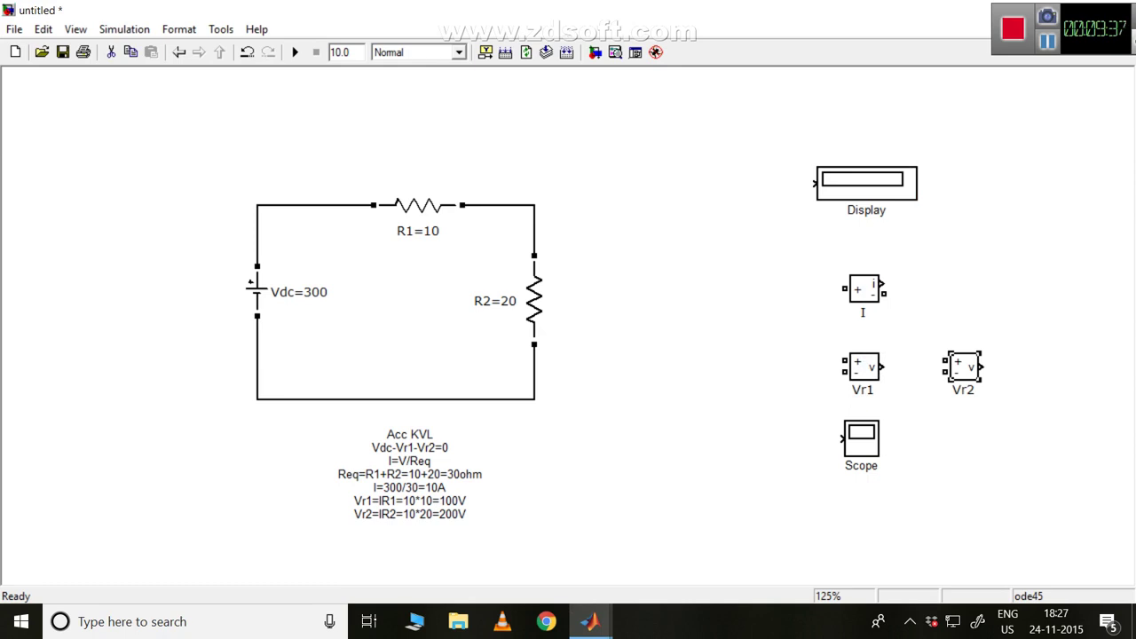
drag(863, 366, 736, 399)
key(Escape)
double_click(736, 423)
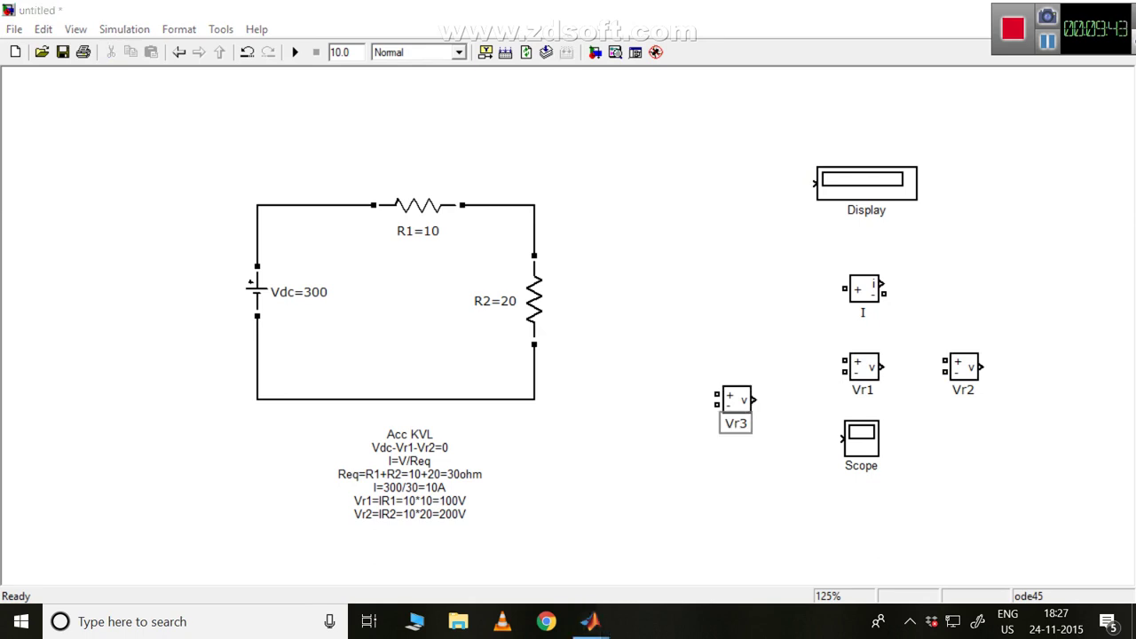
key(BackSpace)
text(Vdc)
key(Escape)
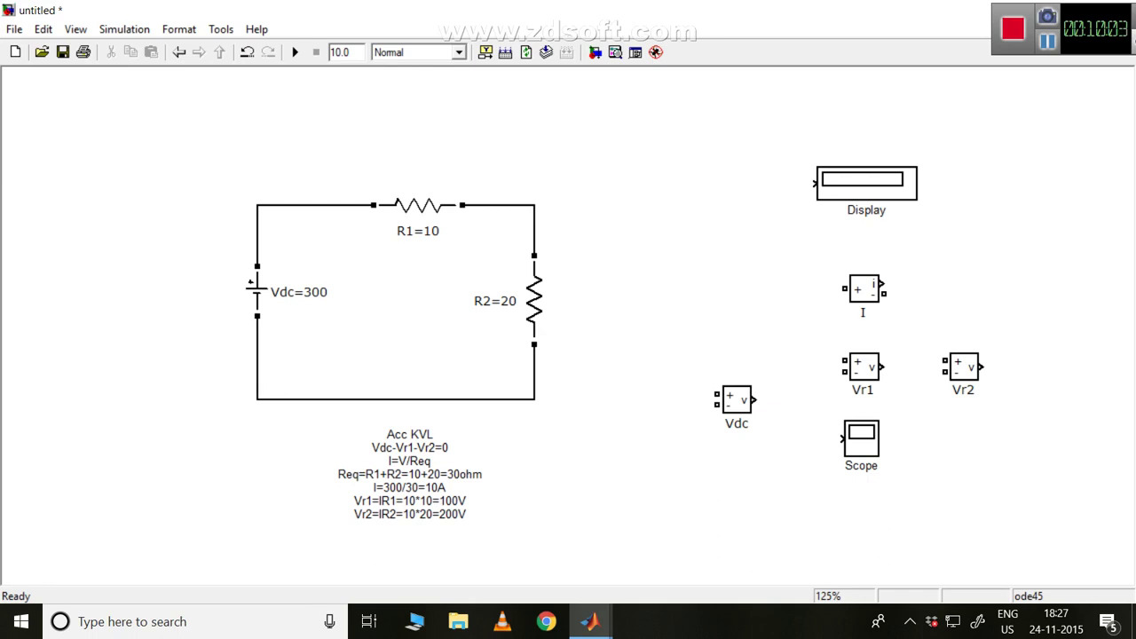
Replace the wire between the source and R1 with current measurement block I in series, and draw a signal line out of its i output
click(315, 205)
key(Delete)
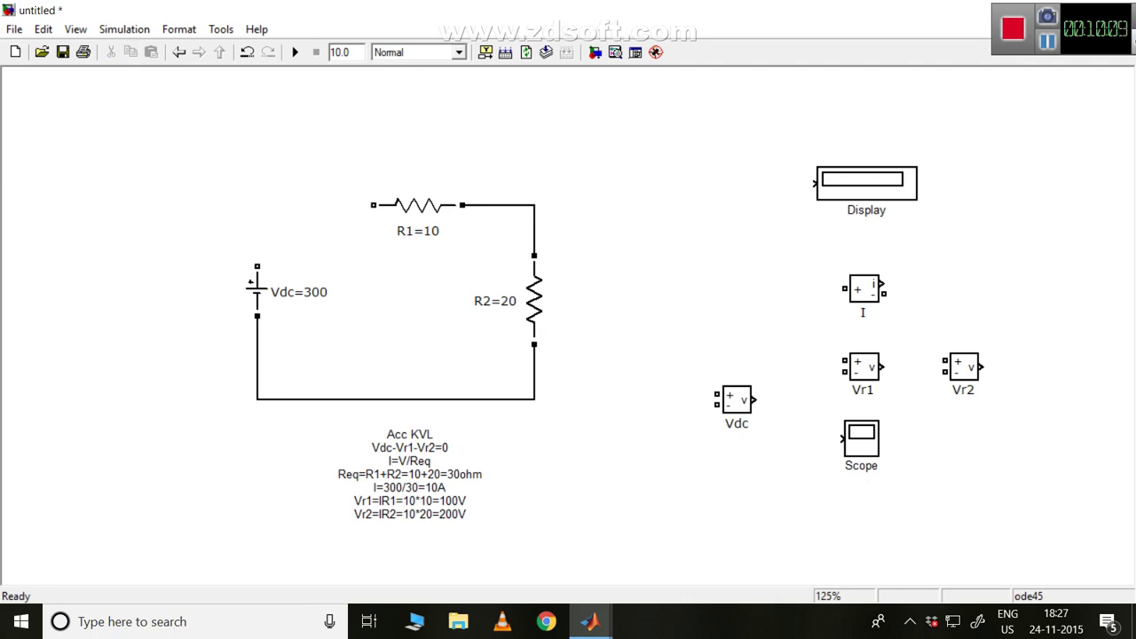
drag(865, 289, 257, 266)
drag(339, 205, 590, 111)
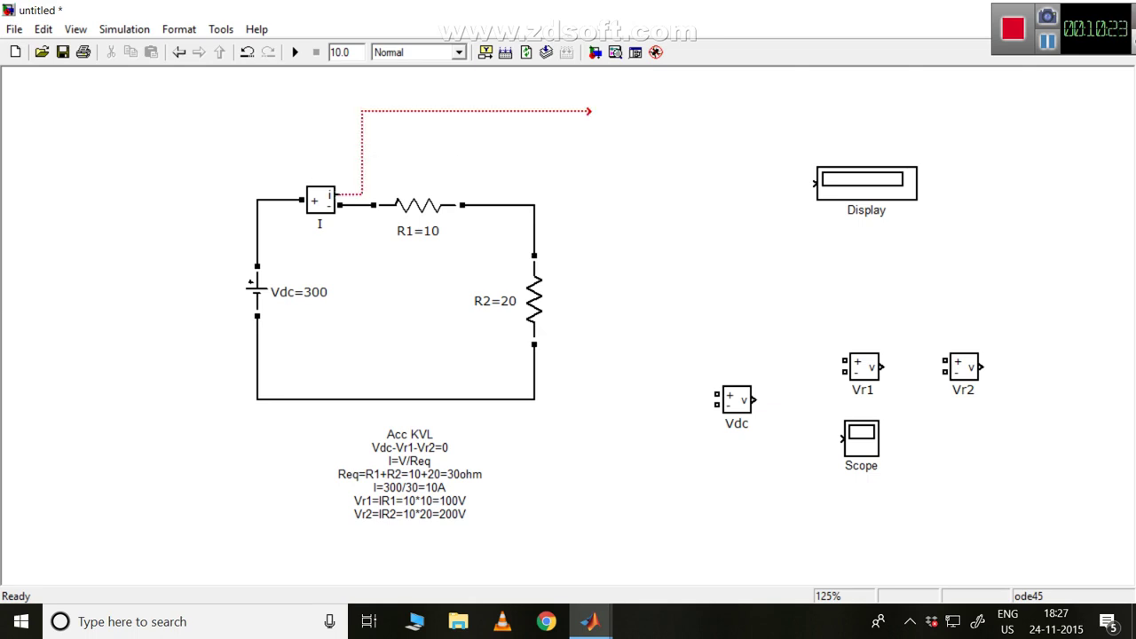
Move the Scope above the other blocks near the open current signal line, and shift the Display farther from the circuit
drag(861, 438, 712, 124)
drag(867, 183, 960, 183)
drag(711, 129, 772, 129)
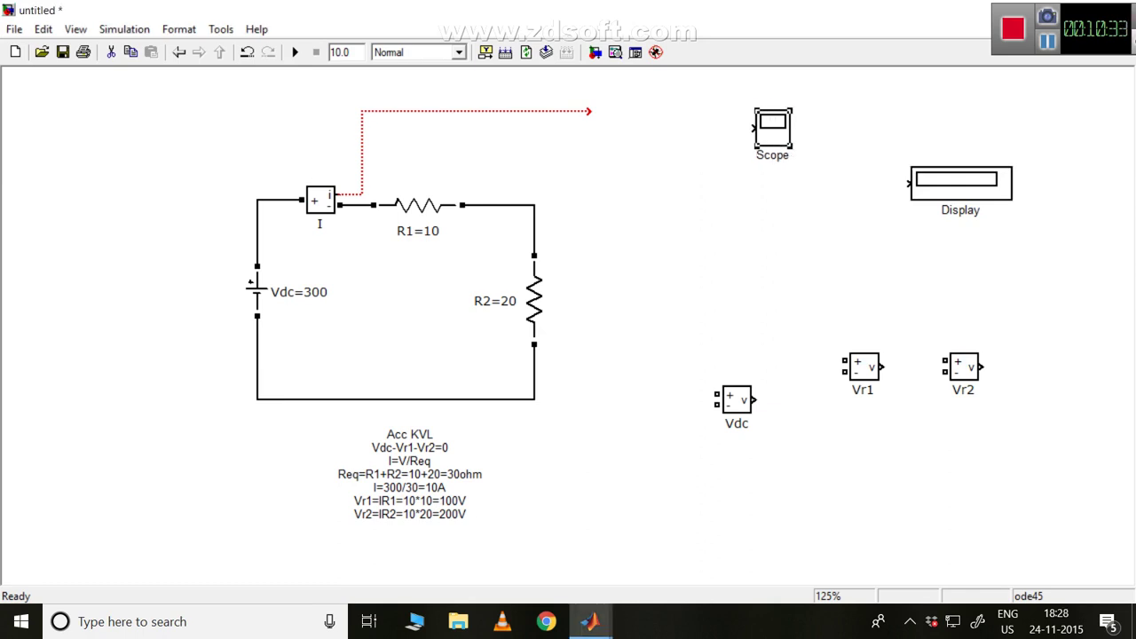
Move the DC source, block I and its signal line away from R1 to widen the circuit loop
drag(257, 289, 118, 277)
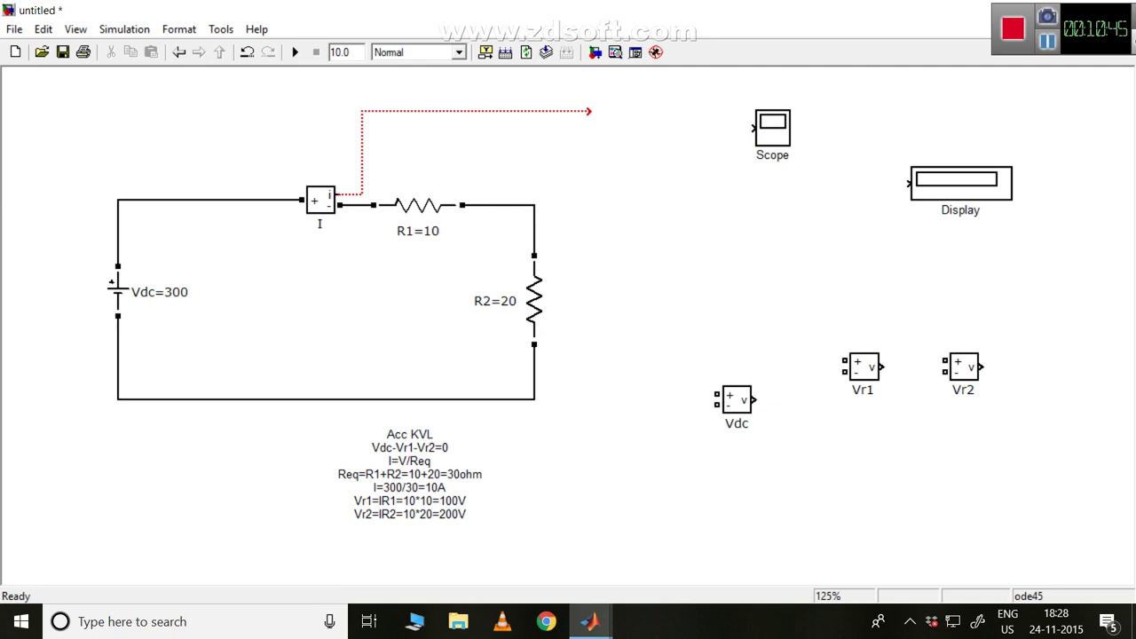
drag(320, 199, 238, 200)
drag(361, 159, 295, 160)
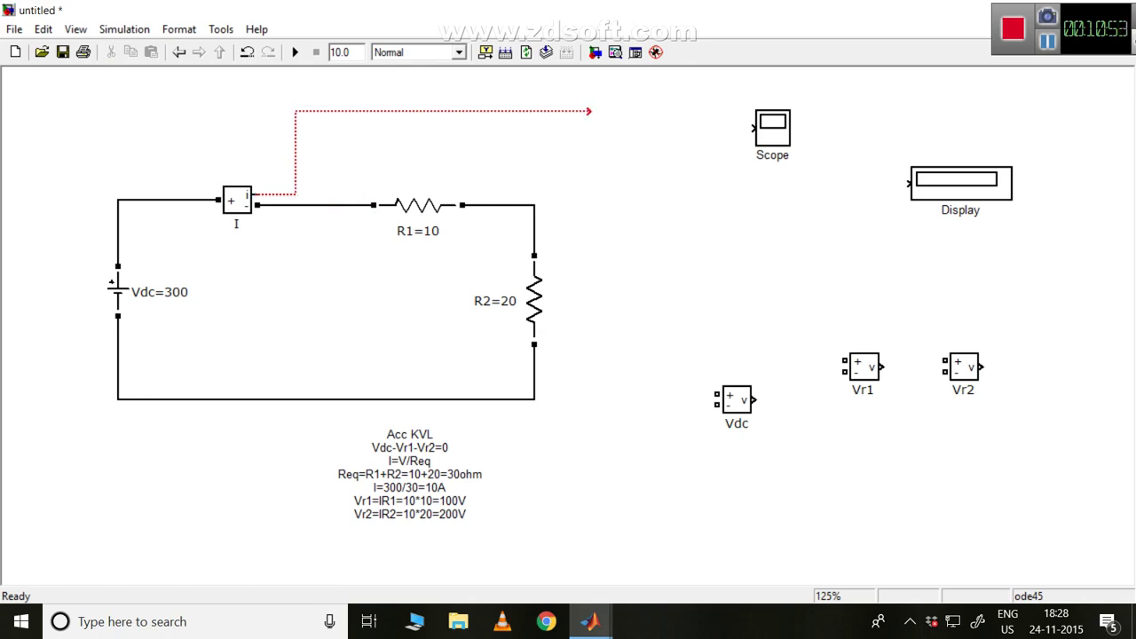
Widen the loop by moving the DC source outward, place voltage measurement Vdc beside it and wire it across the source
drag(735, 399, 219, 296)
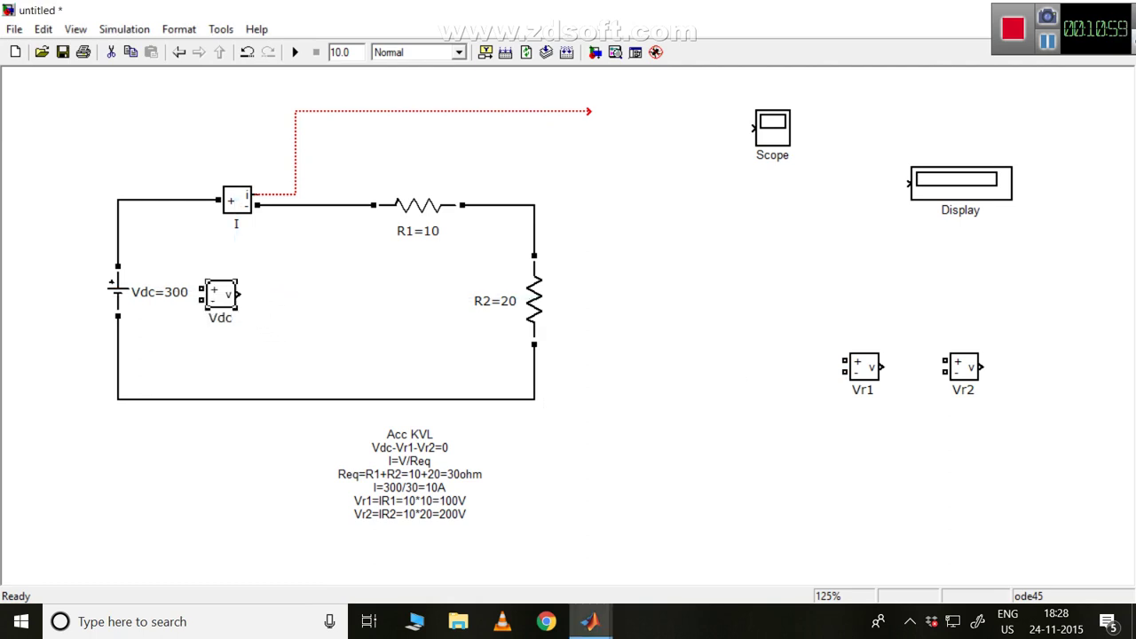
drag(119, 292, 36, 292)
drag(220, 294, 107, 201)
click(231, 327)
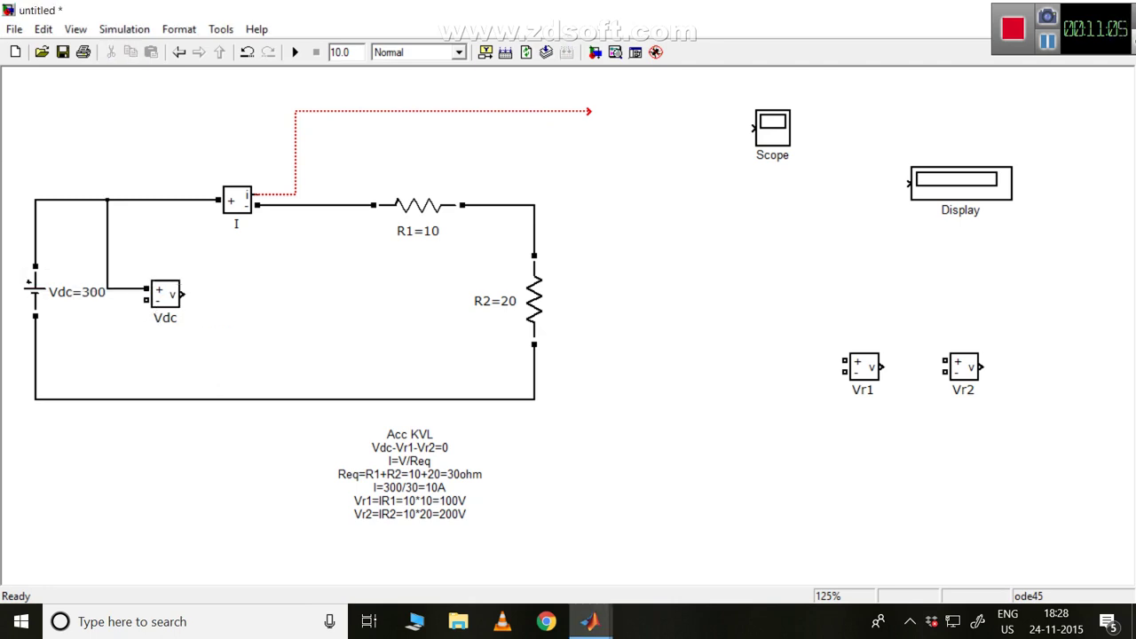
mouse_move(146, 300)
mouse_down()
mouse_move(107, 302)
mouse_move(107, 399)
mouse_up()
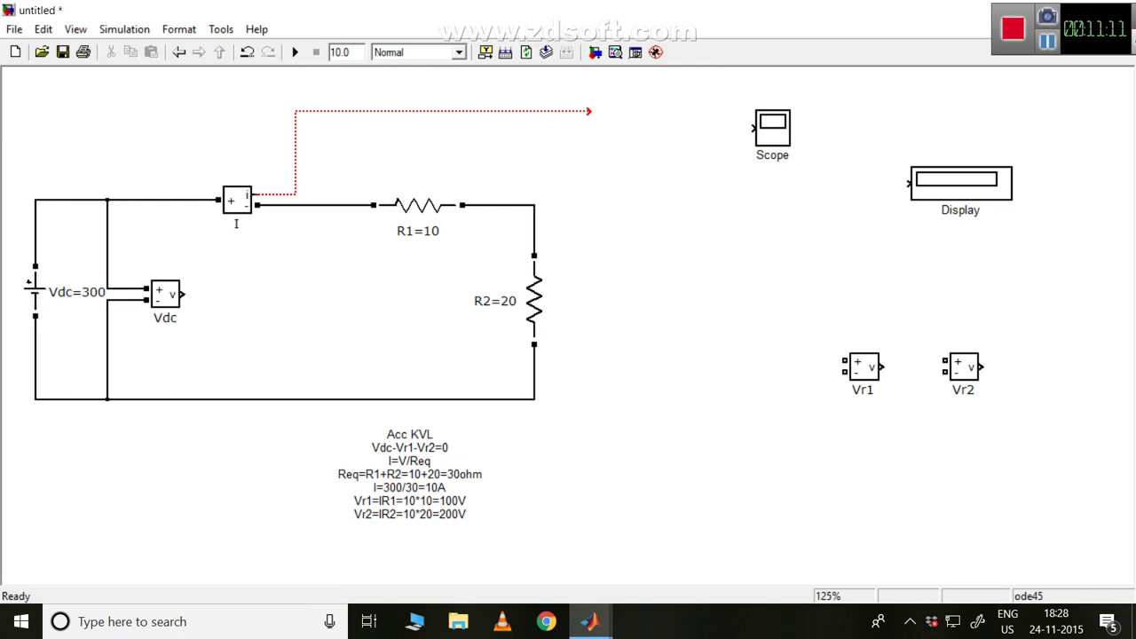
Wire voltage measurement Vr1 in parallel with R1, and Vr2 in parallel with R2
mouse_move(863, 367)
mouse_down()
mouse_move(646, 203)
mouse_move(627, 165)
mouse_move(593, 153)
mouse_move(355, 151)
mouse_move(335, 205)
mouse_up()
drag(574, 160, 495, 205)
drag(963, 366, 613, 233)
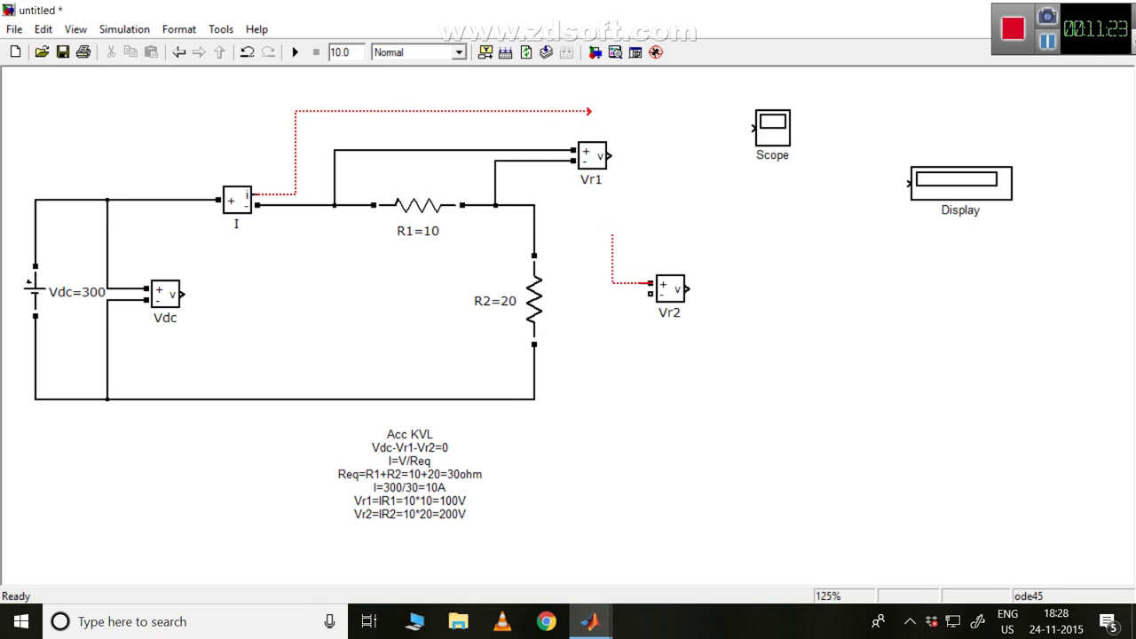
drag(539, 228, 535, 228)
mouse_move(651, 294)
mouse_down()
mouse_move(612, 344)
mouse_move(613, 374)
mouse_move(534, 366)
mouse_up()
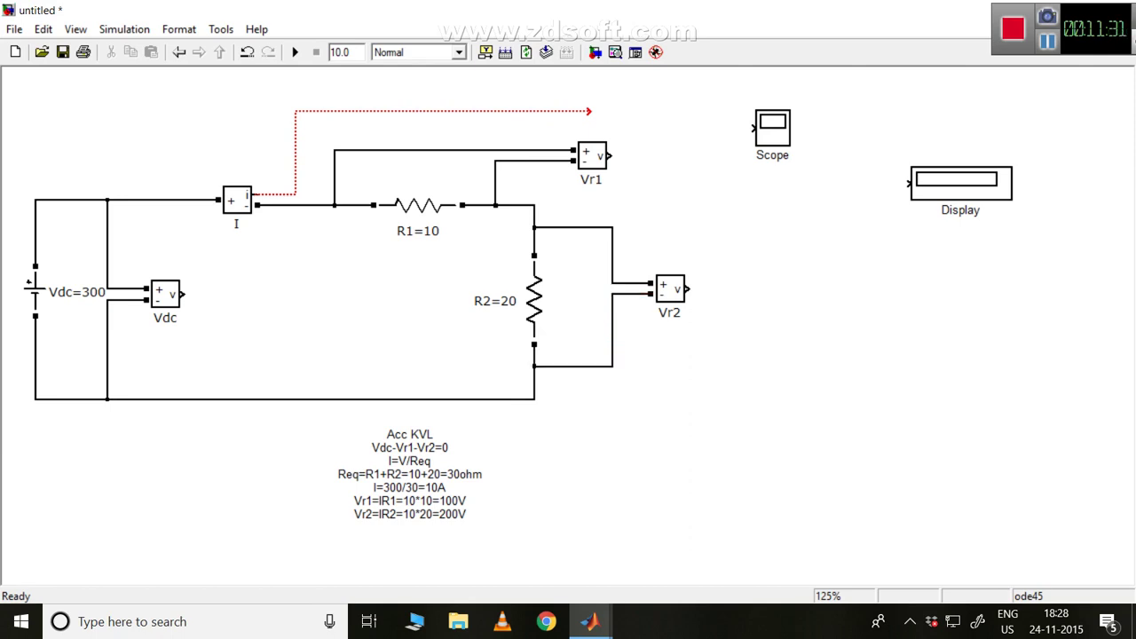
Move the Scope and the Display farther away from the circuit to free space for signal lines
drag(772, 128, 850, 127)
drag(961, 182, 995, 349)
drag(850, 129, 878, 129)
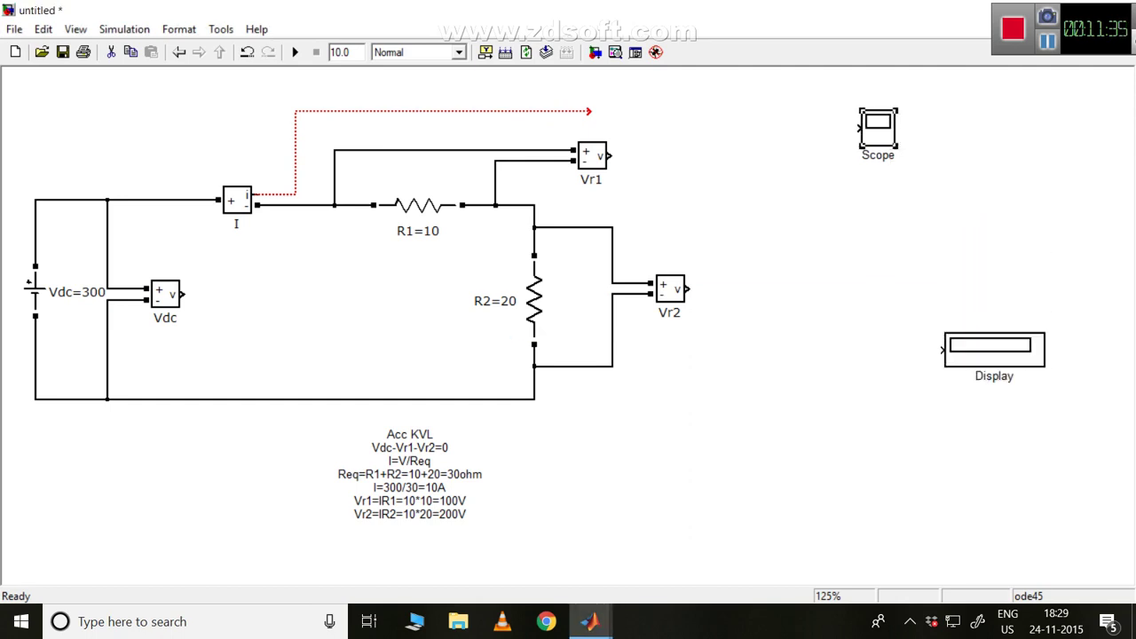
Set the Scope's number of axes to 4 and enlarge the Scope block to space out its input ports
double_click(878, 128)
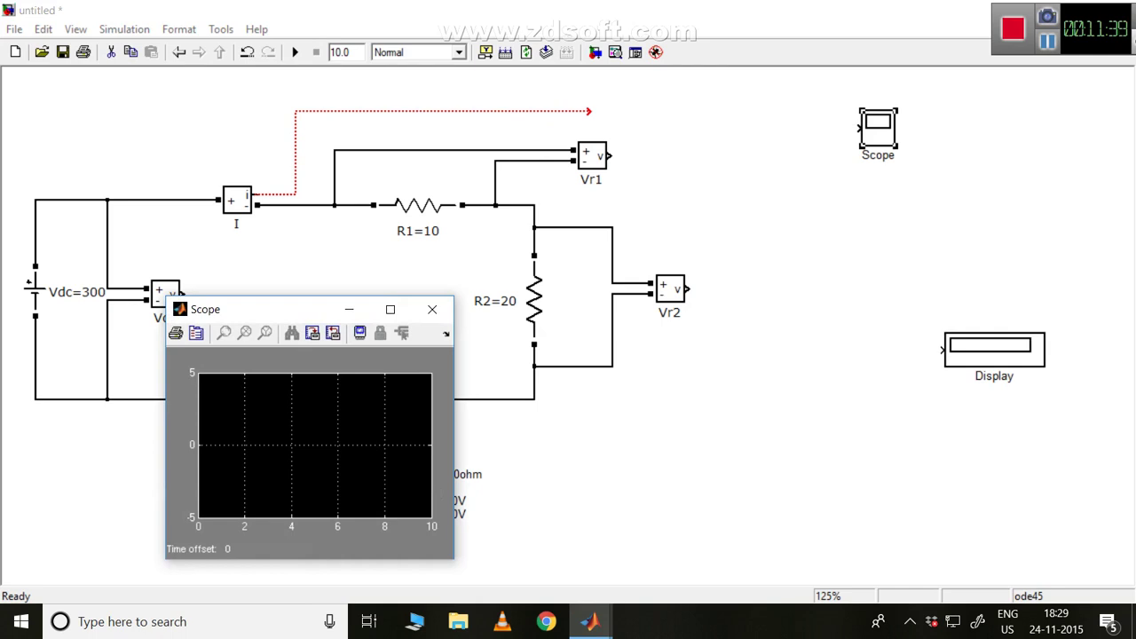
click(196, 332)
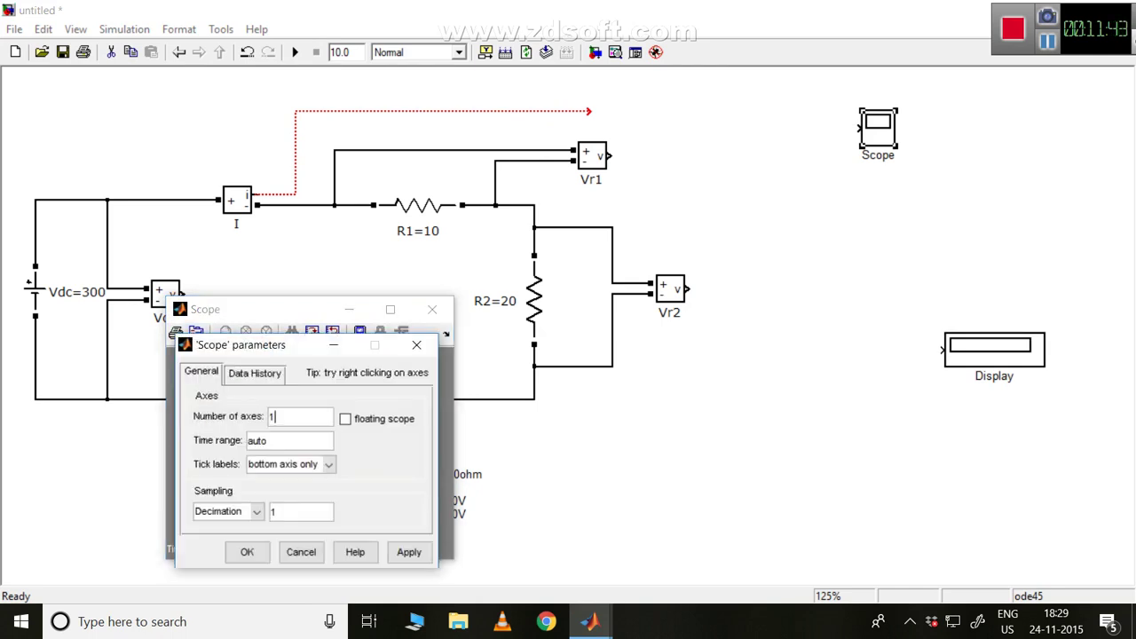
text(4)
click(408, 553)
click(246, 552)
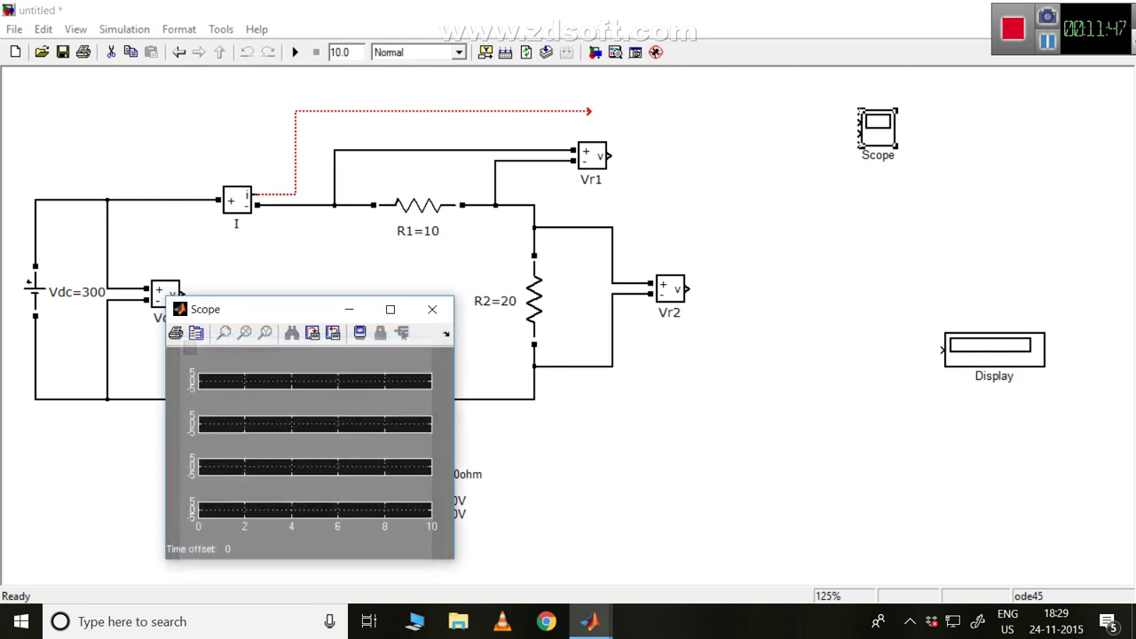
click(432, 309)
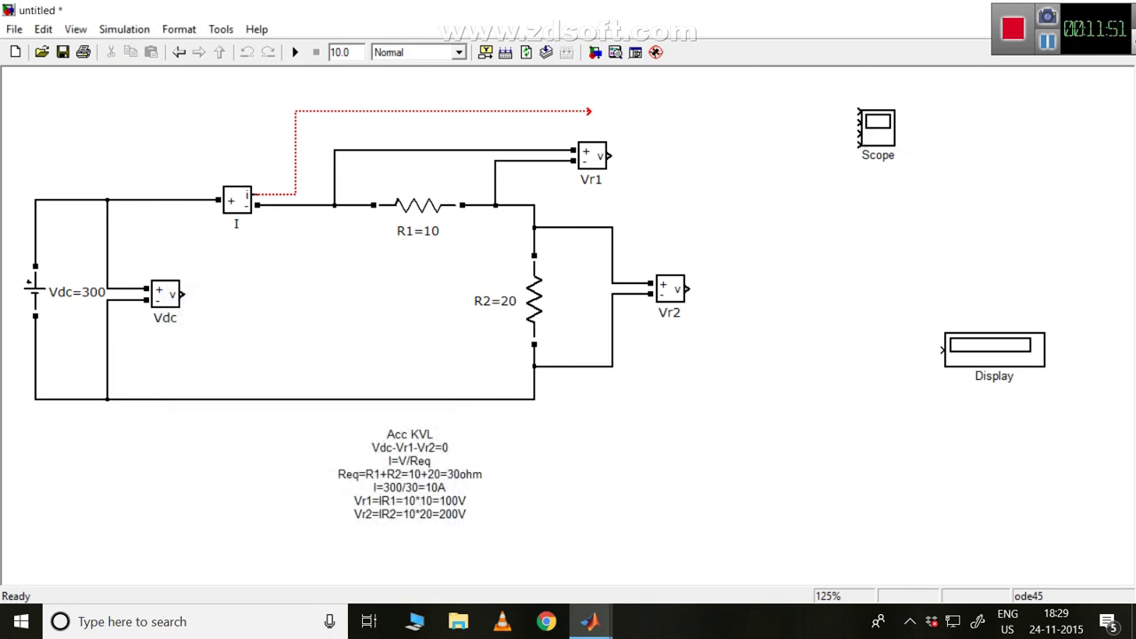
drag(877, 128, 902, 175)
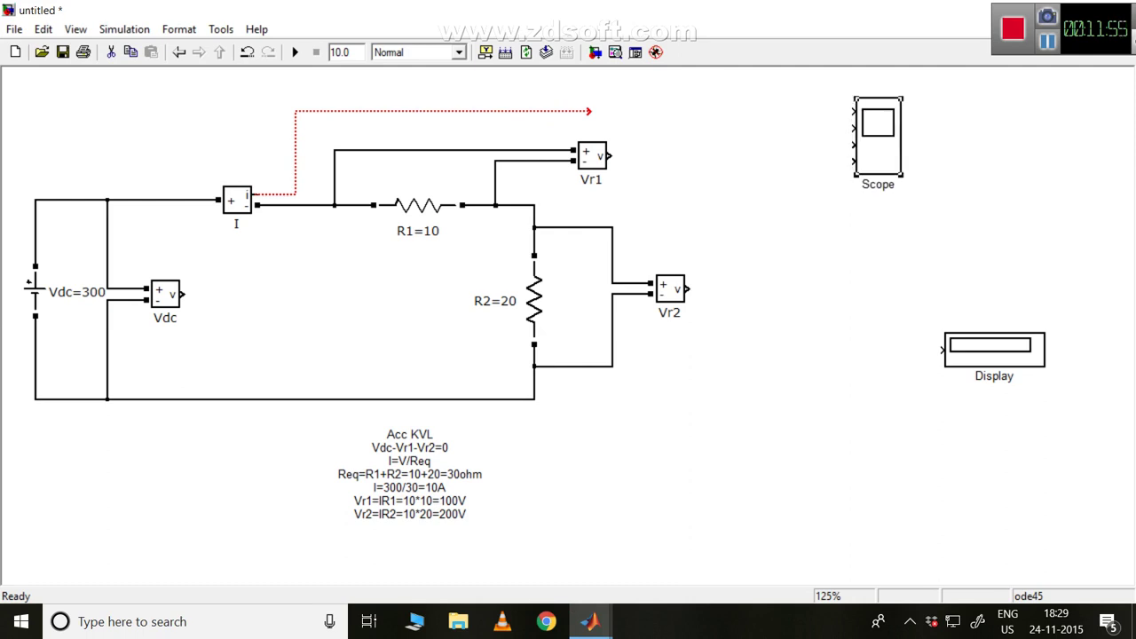
Connect the Vdc output to the Scope's first input and the current signal of block I to its second input
drag(850, 111, 182, 294)
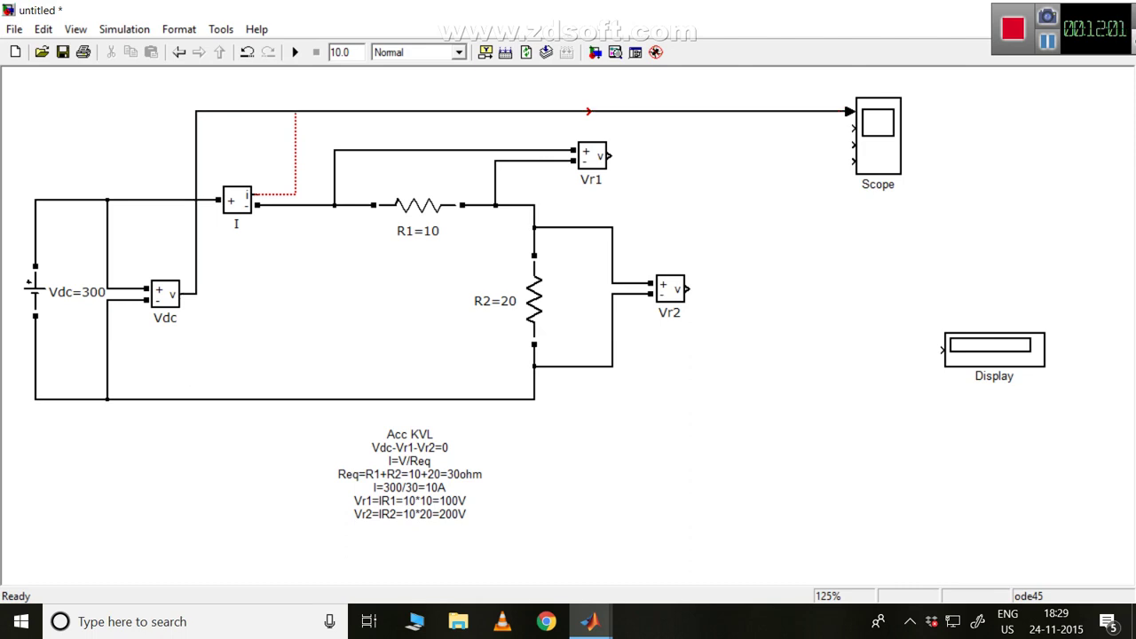
click(206, 111)
drag(206, 111, 206, 94)
drag(878, 133, 879, 117)
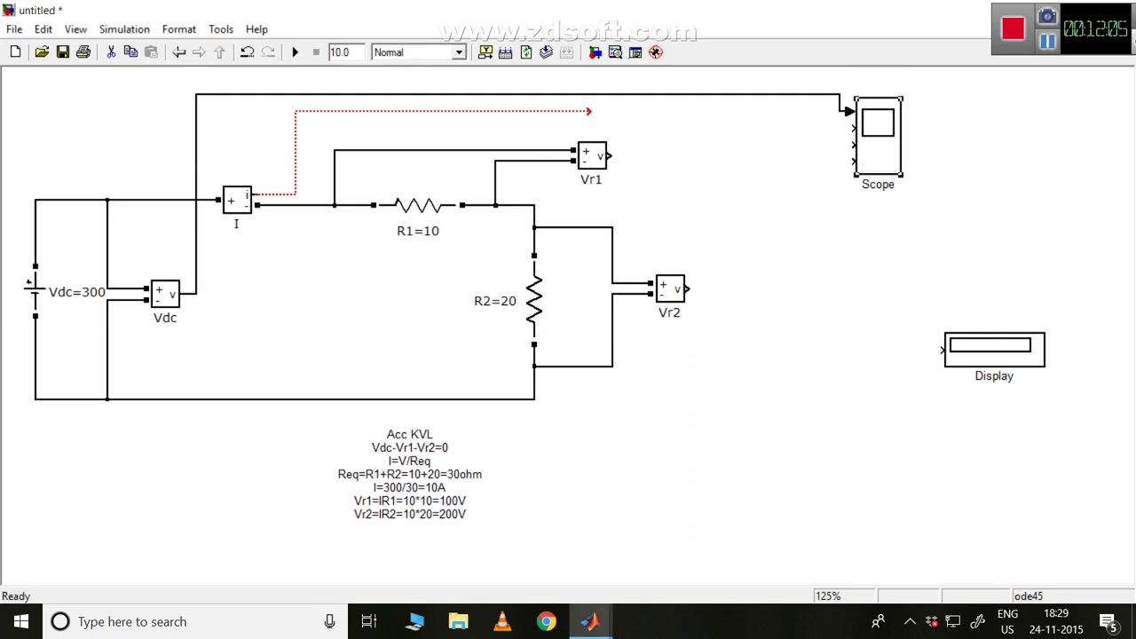
drag(588, 111, 850, 111)
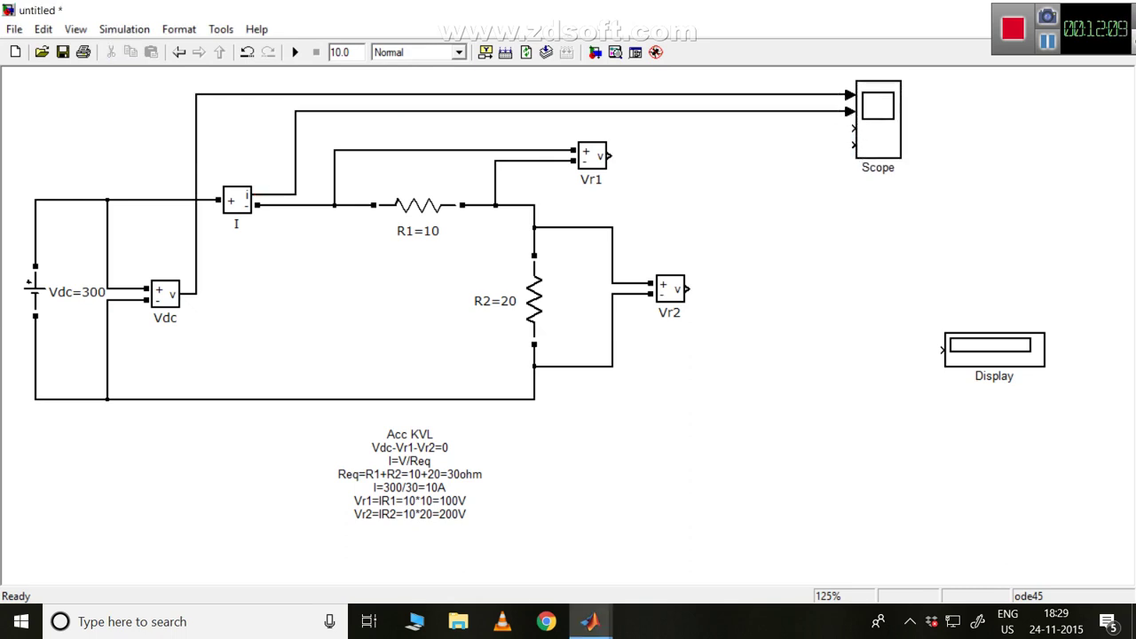
Connect the Vr1 output to the Scope's third input and the Vr2 output to its fourth input
mouse_move(608, 156)
mouse_down()
mouse_move(799, 153)
mouse_move(849, 129)
mouse_up()
click(692, 241)
drag(685, 289, 850, 145)
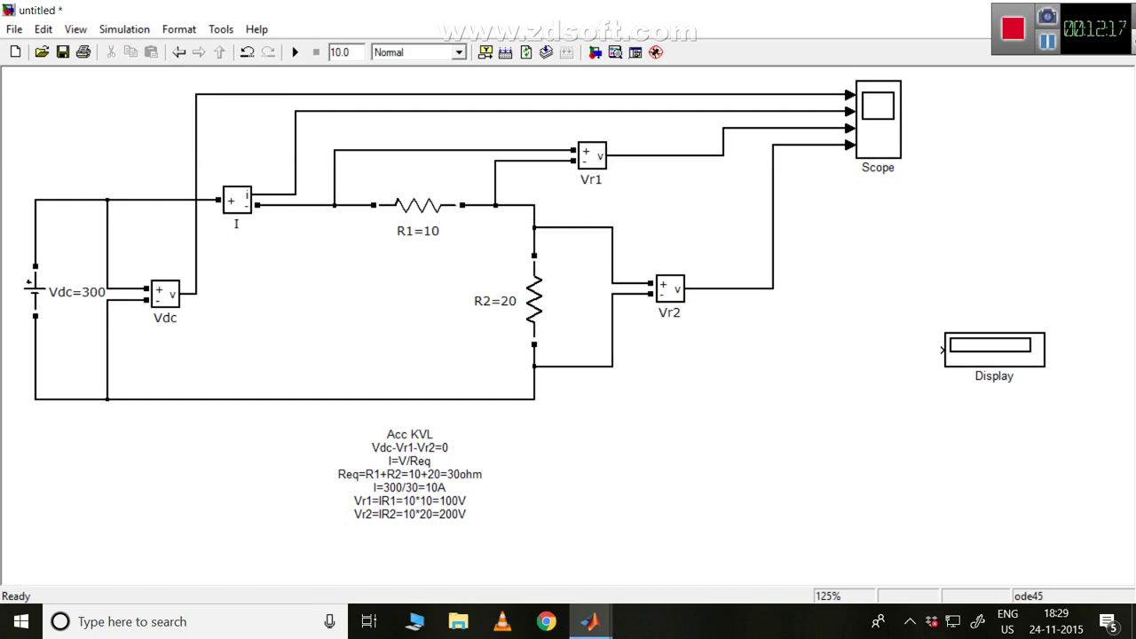
Shift the Scope farther from the circuit and place the Display block directly below it
drag(994, 351, 289, 291)
drag(290, 291, 917, 232)
drag(878, 120, 933, 120)
drag(917, 232, 934, 233)
Rename the Display block as Vdcm
click(933, 259)
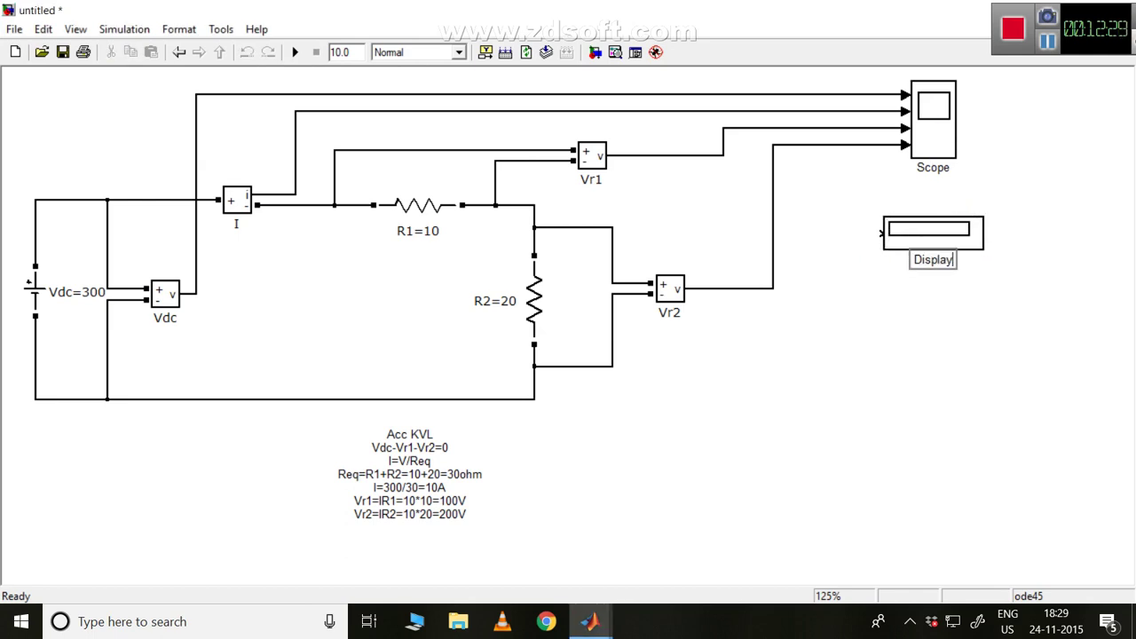
key(BackSpace)
key(BackSpace)
key(BackSpace)
key(BackSpace)
key(BackSpace)
key(BackSpace)
key(BackSpace)
text(Vdc)
key(Escape)
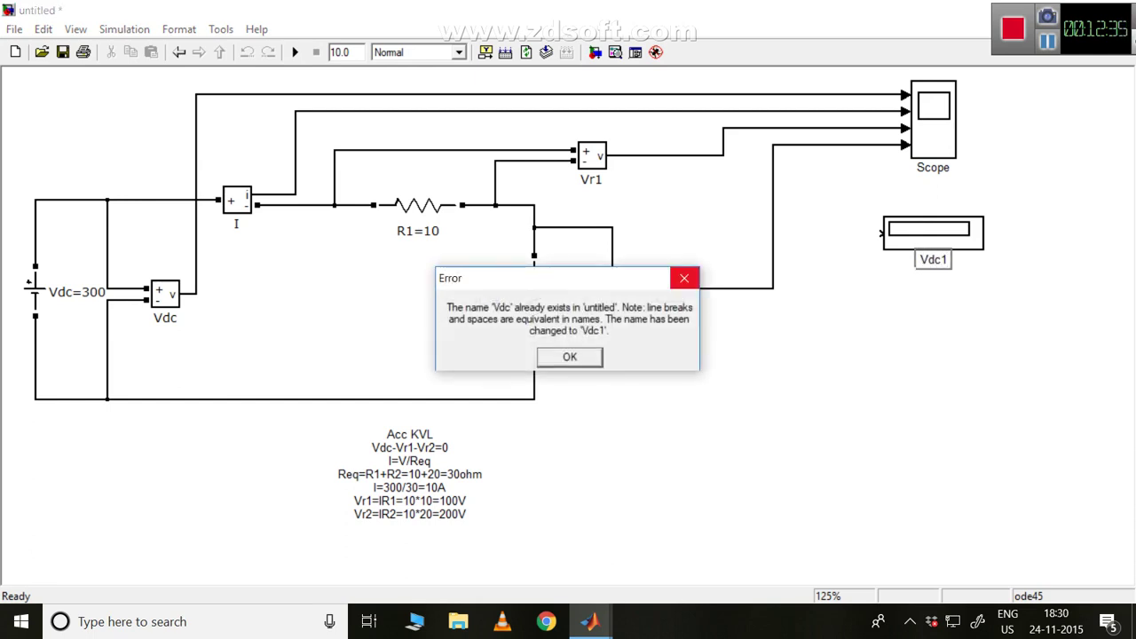
click(684, 278)
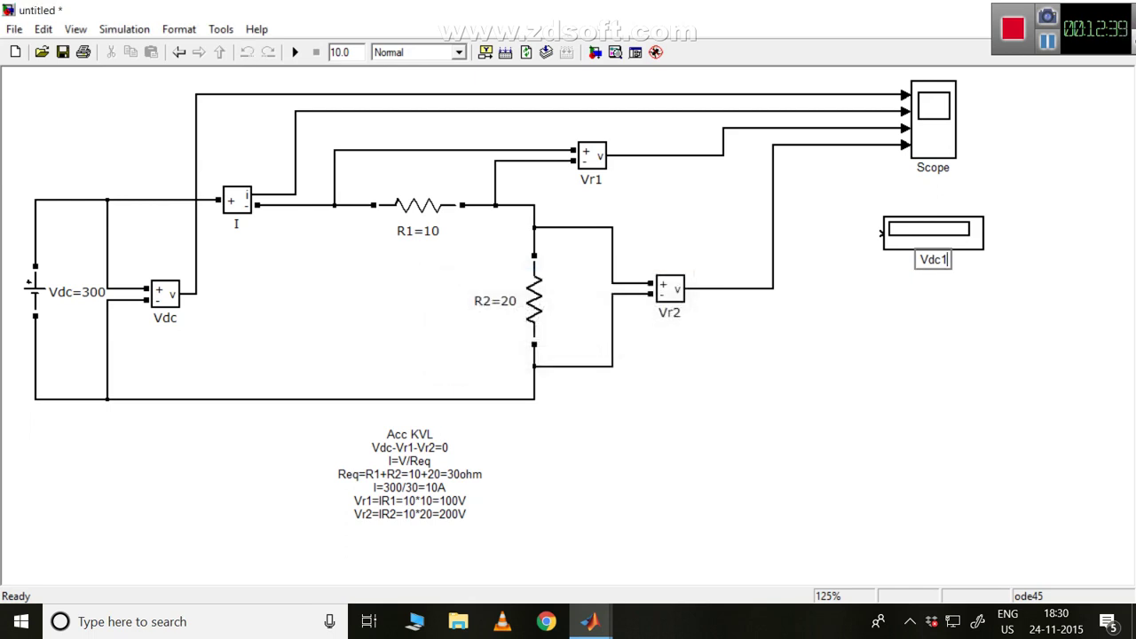
key(BackSpace)
text(m)
Duplicate the Vdcm display directly below itself and rename the copy Im
drag(933, 232, 933, 289)
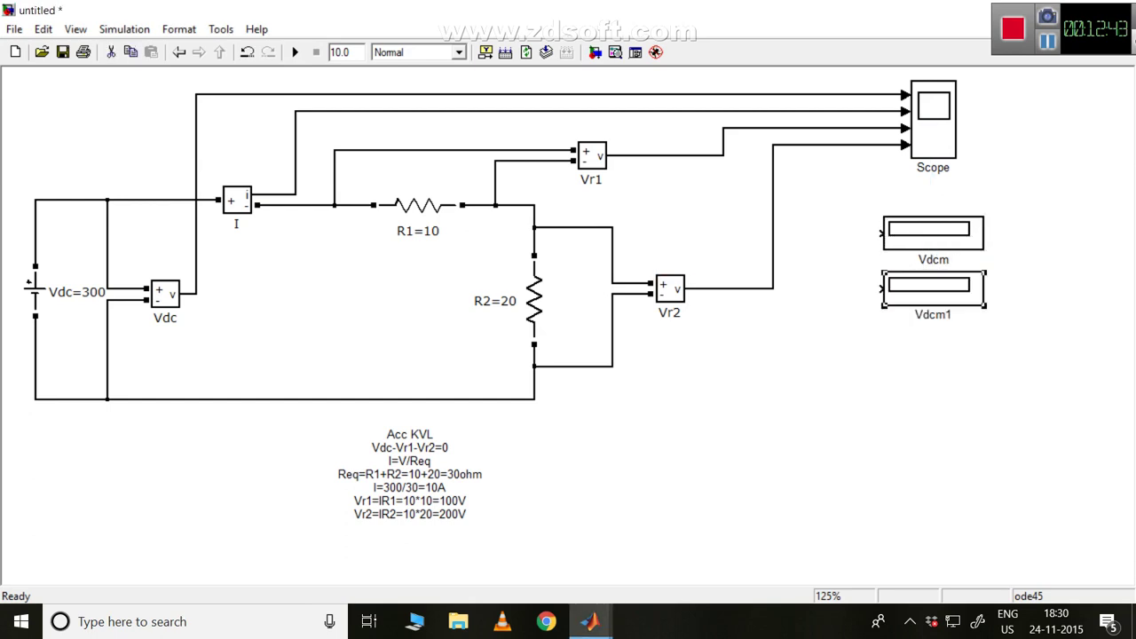
click(946, 315)
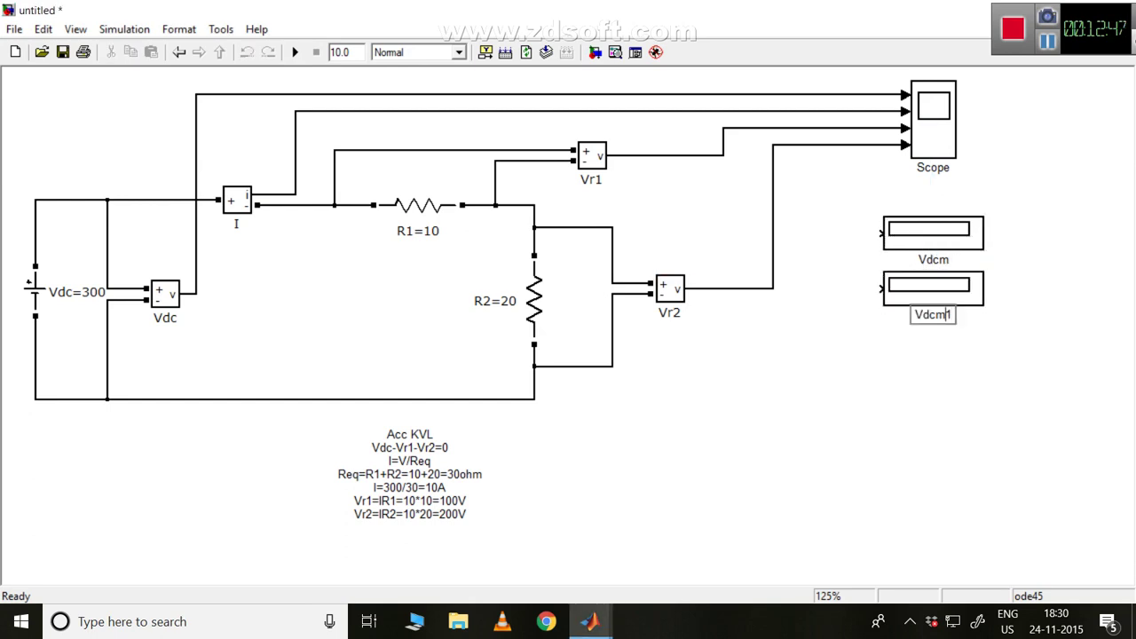
click(952, 314)
click(935, 314)
key(BackSpace)
key(BackSpace)
key(BackSpace)
text(I)
click(937, 315)
key(Delete)
drag(805, 300, 734, 266)
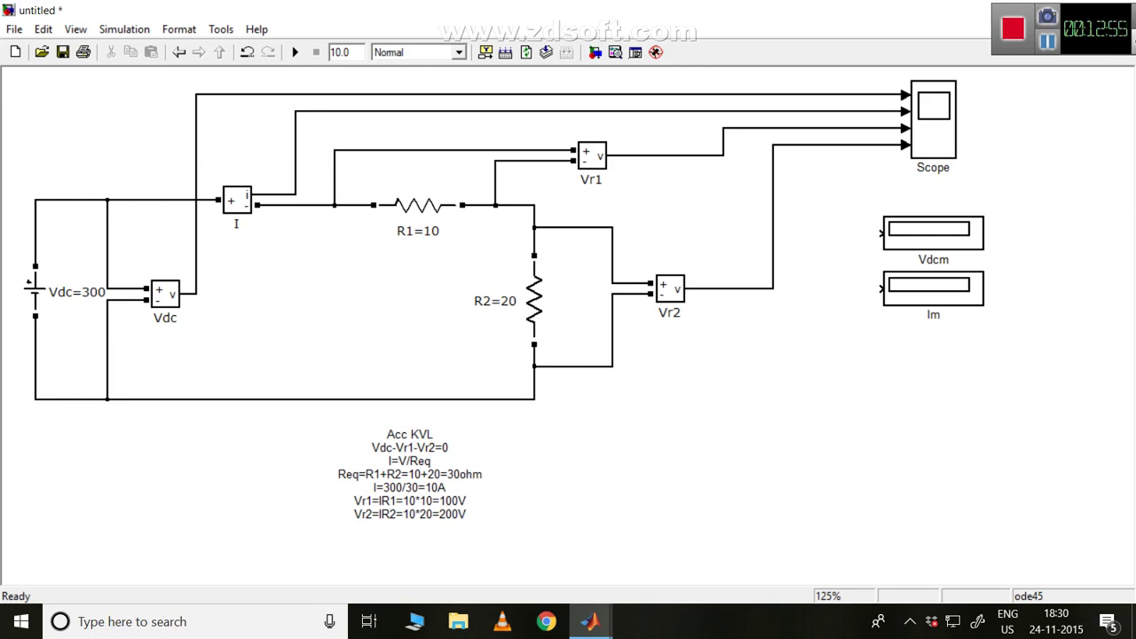
Place two more copies of the Vdcm display in a column below Im
right_click(933, 286)
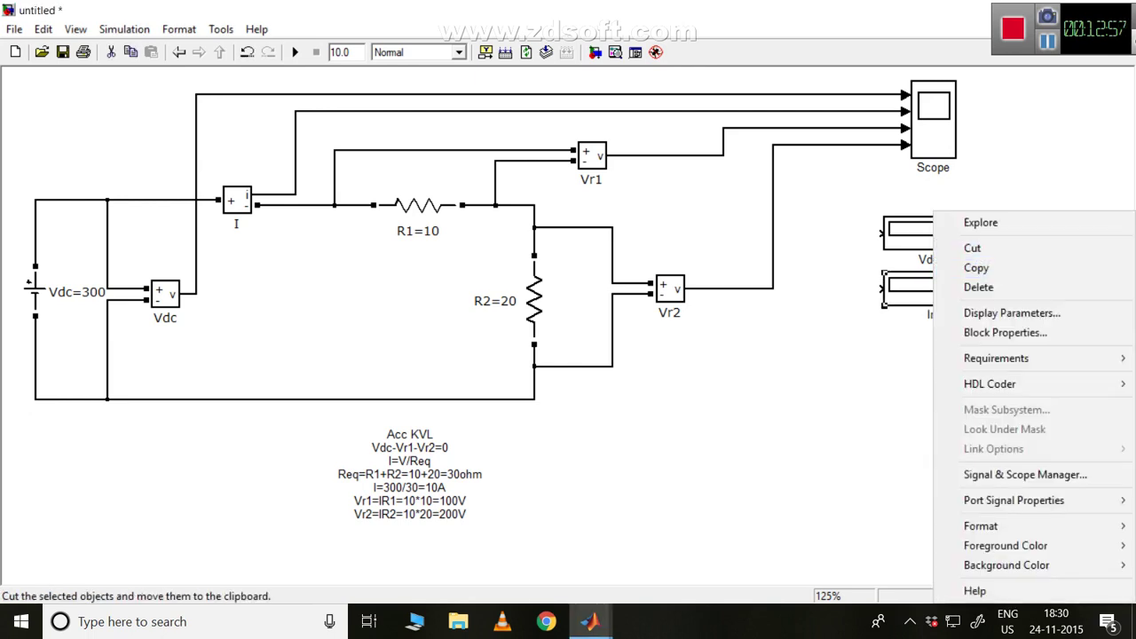
click(843, 253)
drag(933, 233, 934, 405)
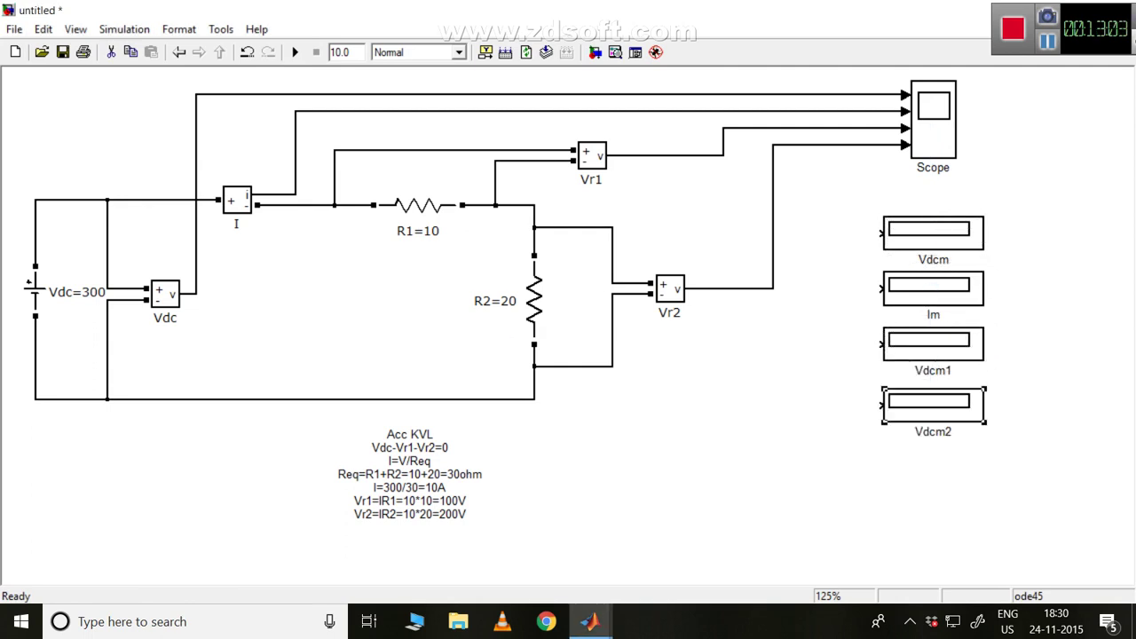
Rename the two new display copies Vrm1 and Vrm2, from upper to lower
click(951, 370)
click(936, 370)
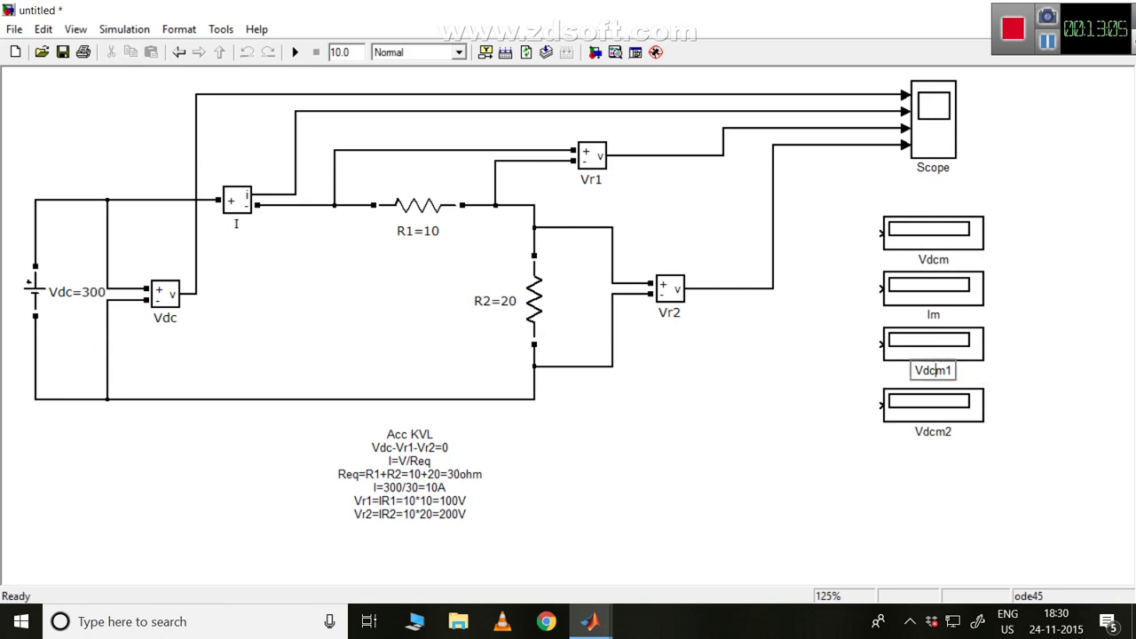
key(BackSpace)
key(BackSpace)
text(r)
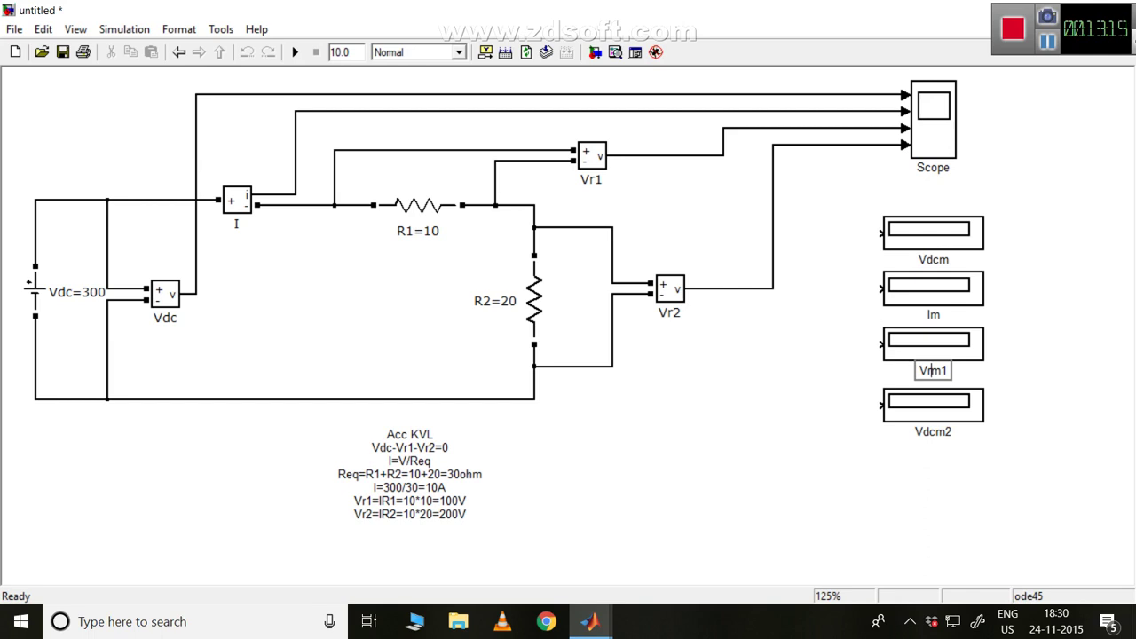
click(945, 432)
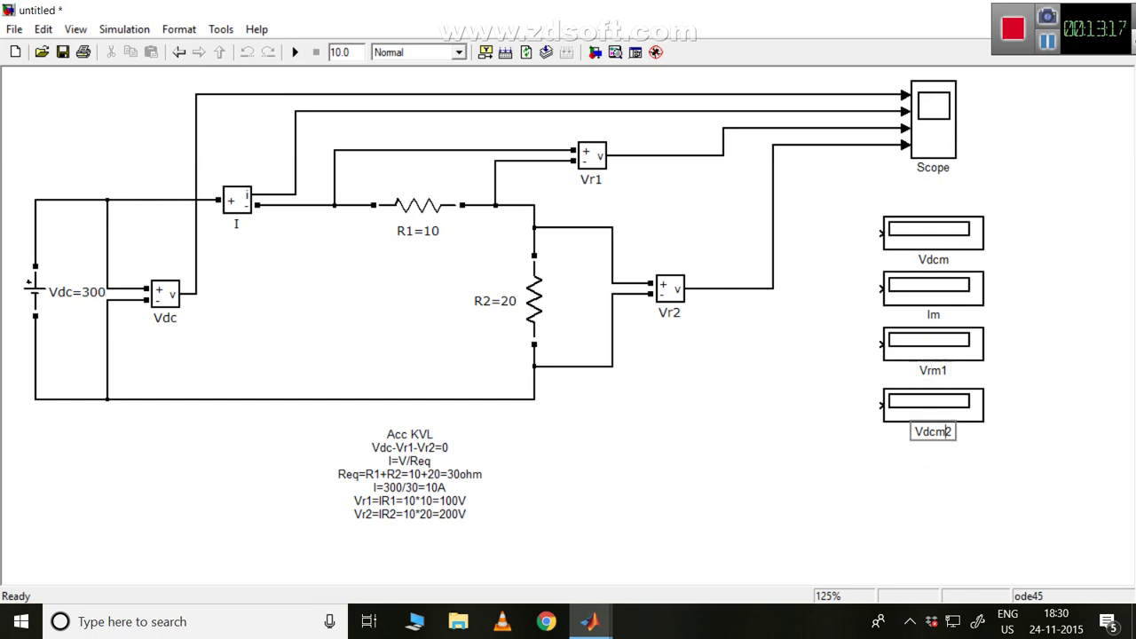
click(936, 431)
key(BackSpace)
key(BackSpace)
text(r)
key(Escape)
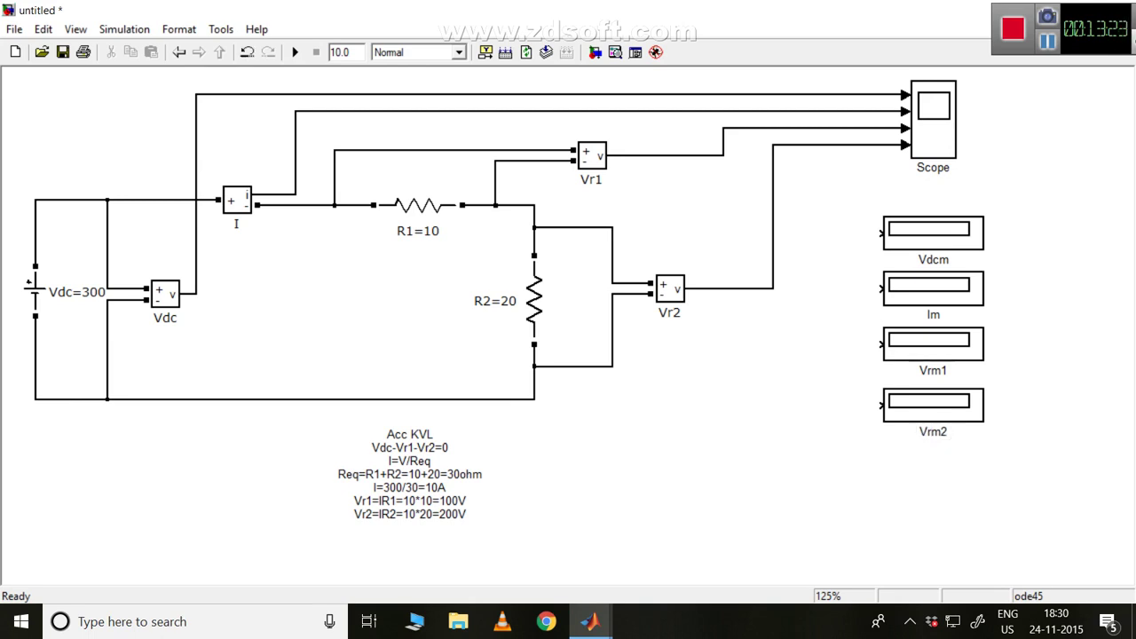
Branch the Vdc, I, Vr1 and Vr2 signal lines to the Vdcm, Im, Vrm1 and Vrm2 displays respectively
mouse_move(881, 233)
mouse_down()
mouse_move(843, 233)
mouse_move(829, 111)
mouse_move(868, 94)
mouse_up()
drag(877, 233, 877, 232)
drag(878, 288, 850, 129)
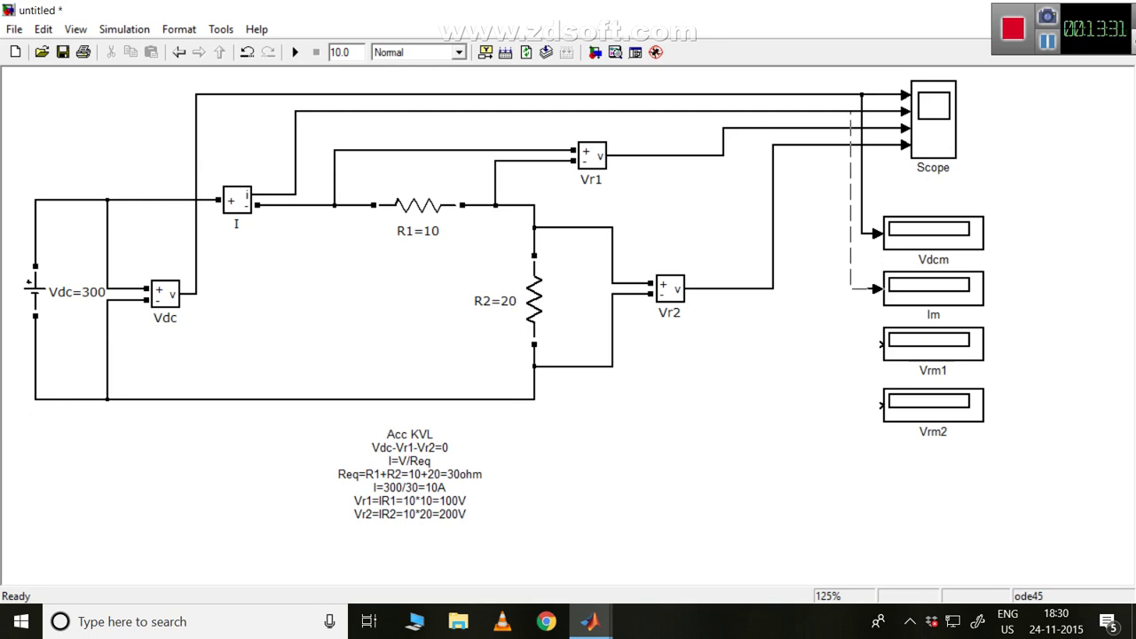
drag(850, 111, 850, 111)
mouse_move(878, 344)
mouse_down()
mouse_move(842, 344)
mouse_move(834, 128)
mouse_up()
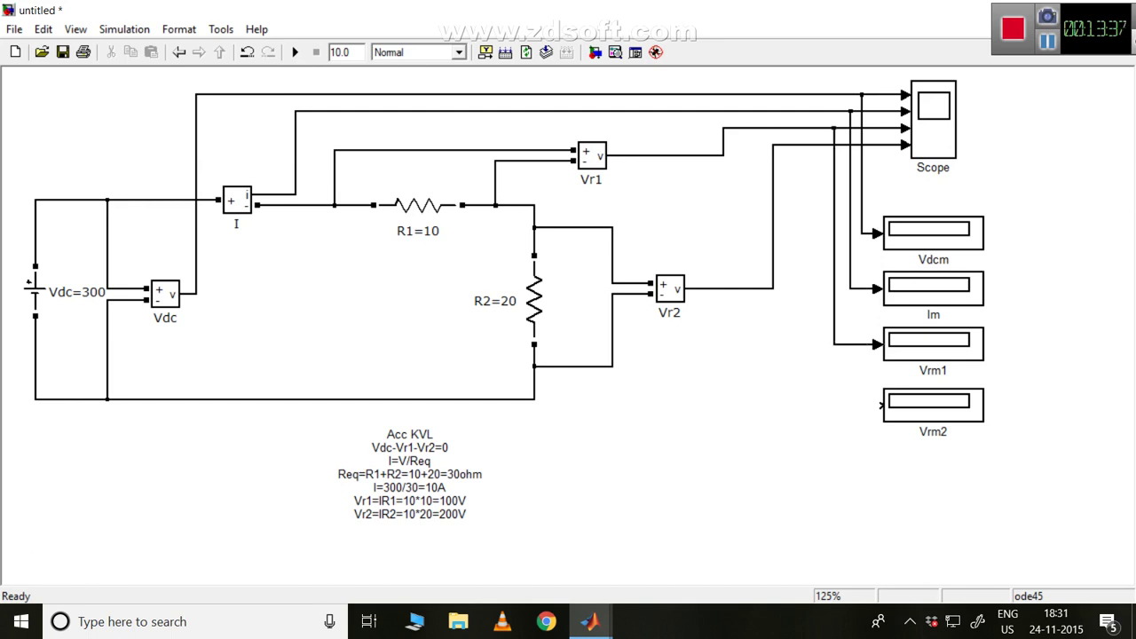
mouse_move(881, 405)
mouse_down()
mouse_move(818, 253)
mouse_move(818, 144)
mouse_up()
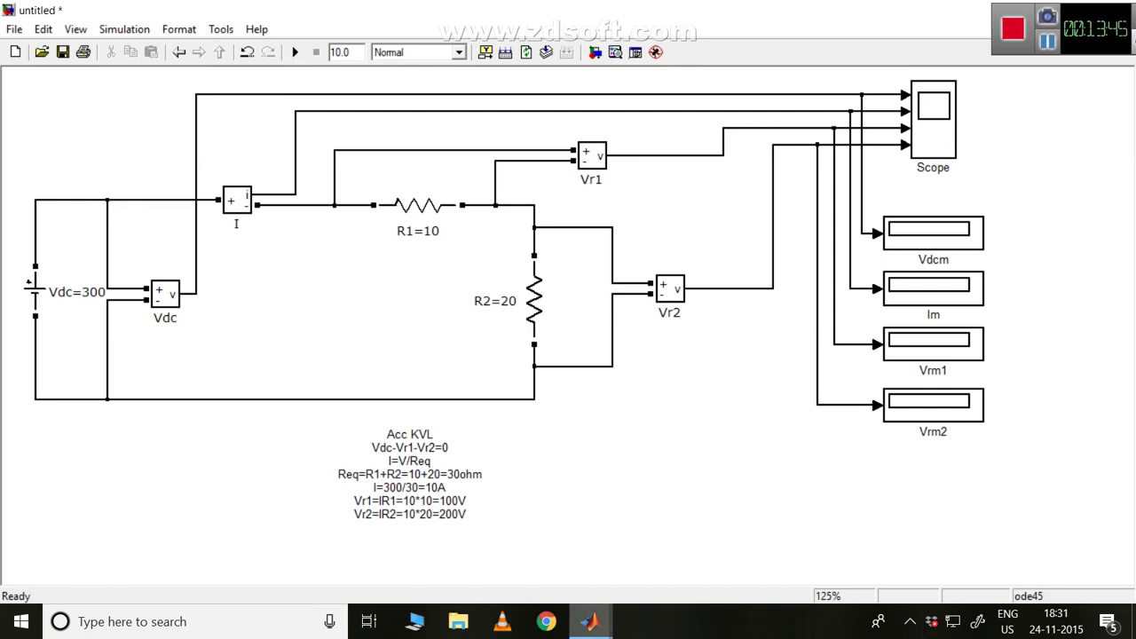
Search the Simulink library for powergui and add the block to the model above the DC source
mouse_move(589, 622)
click(588, 543)
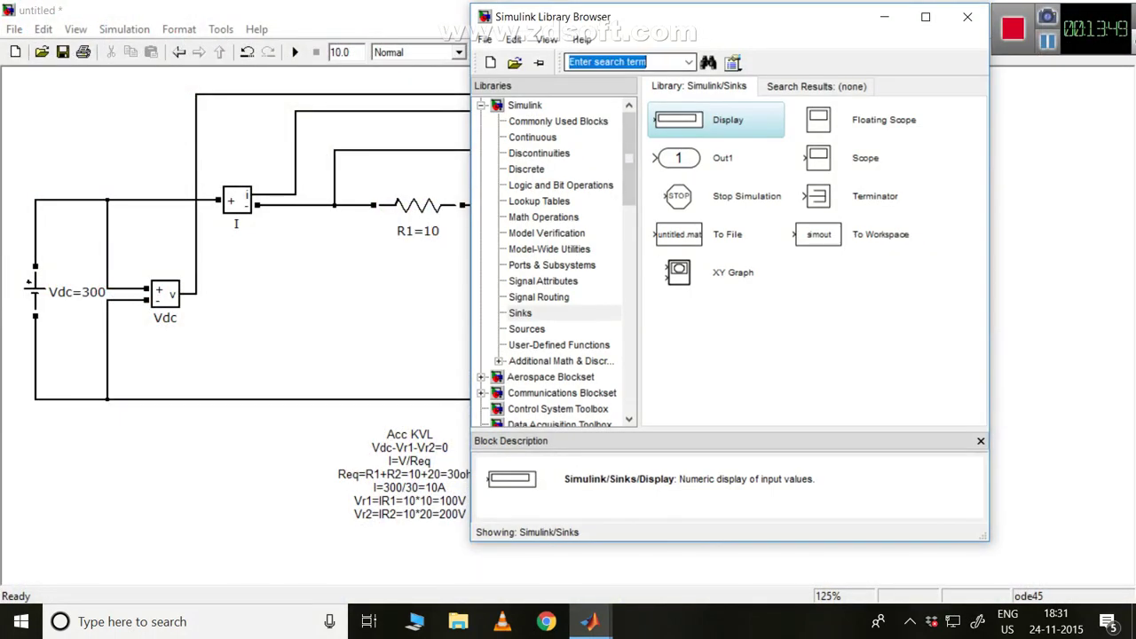
text(powergui)
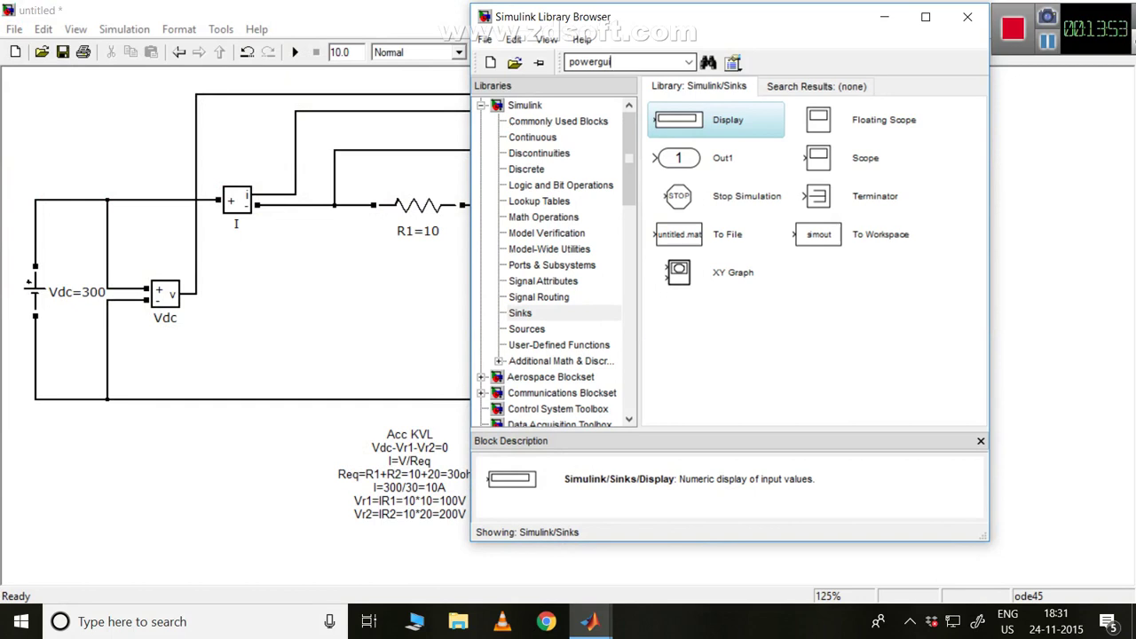
key(Return)
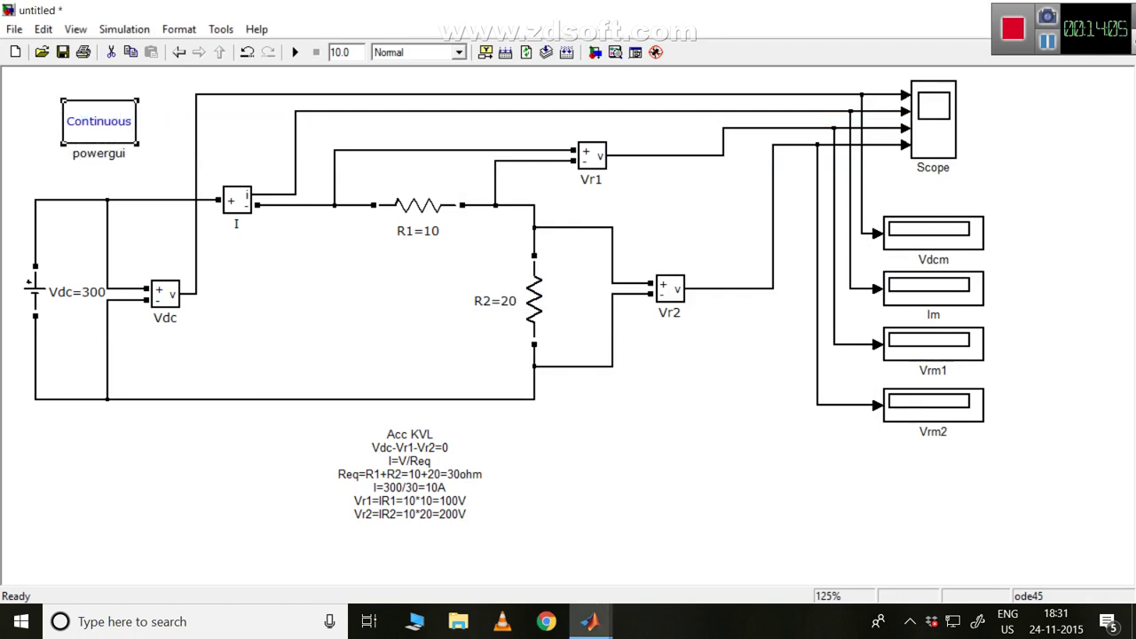
Review the simulation type choices in the powergui block's parameters, keep Continuous, and close its dialogs
double_click(98, 120)
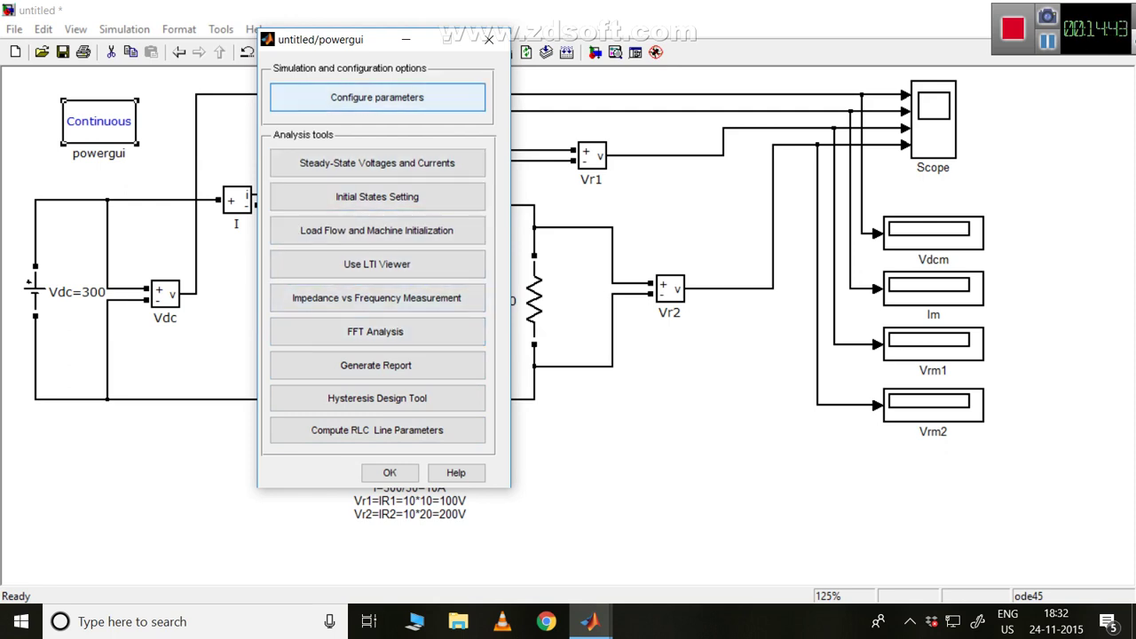
click(378, 97)
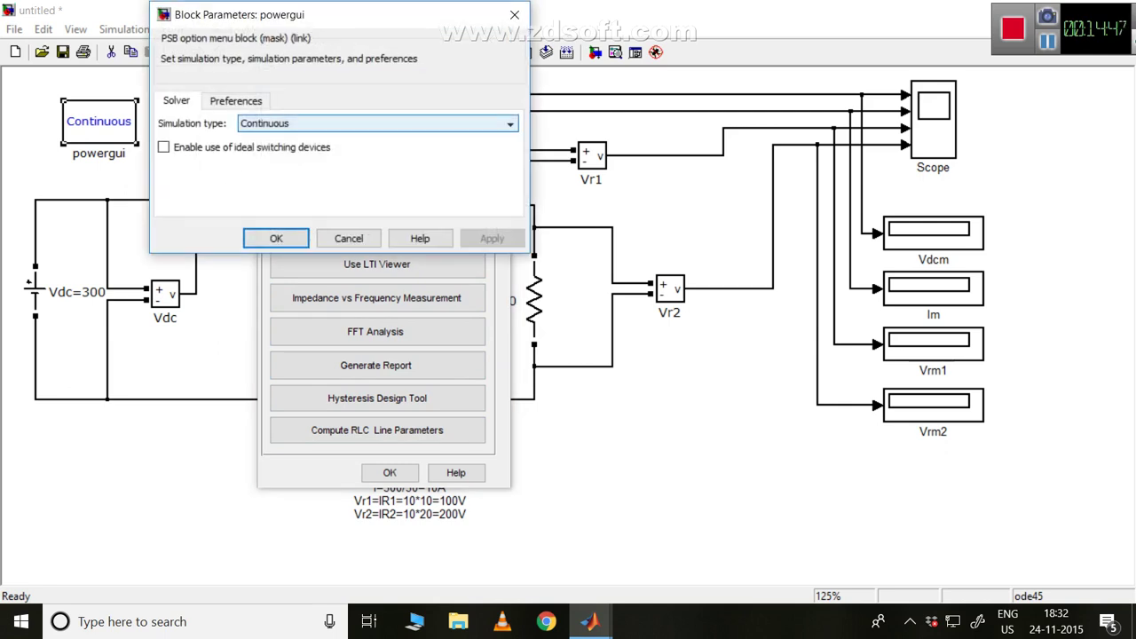
click(377, 123)
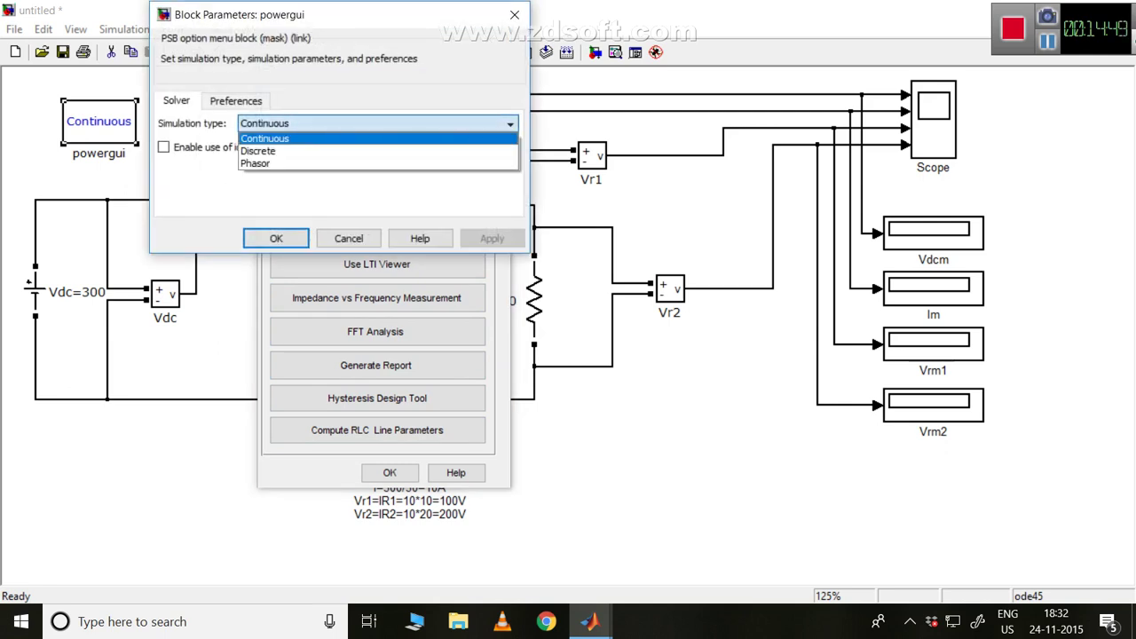
key(Down)
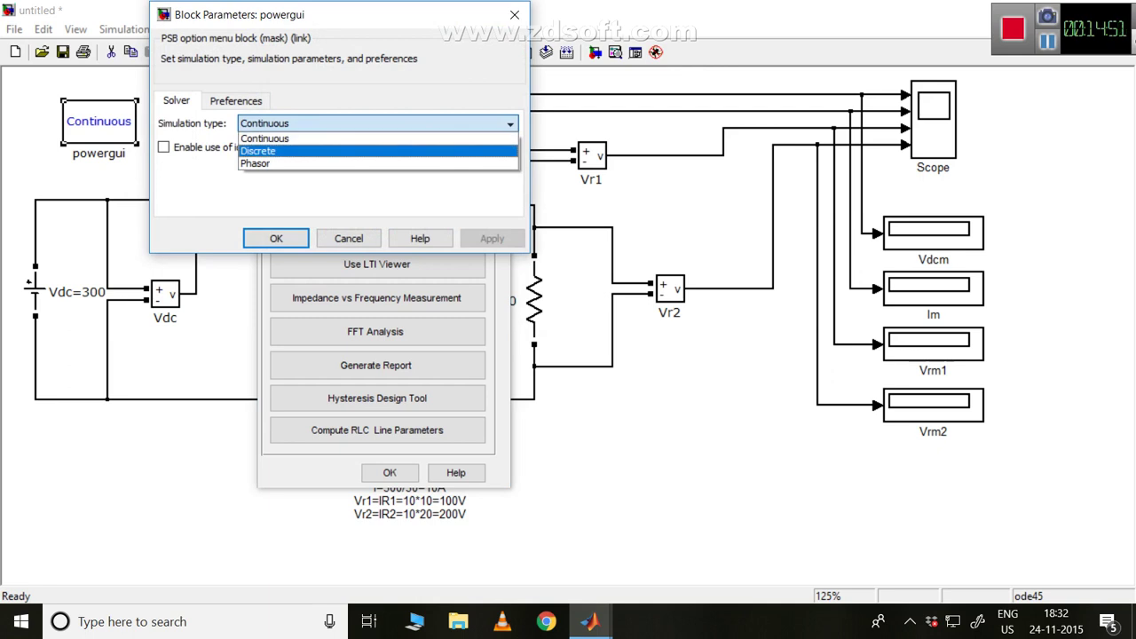
key(Down)
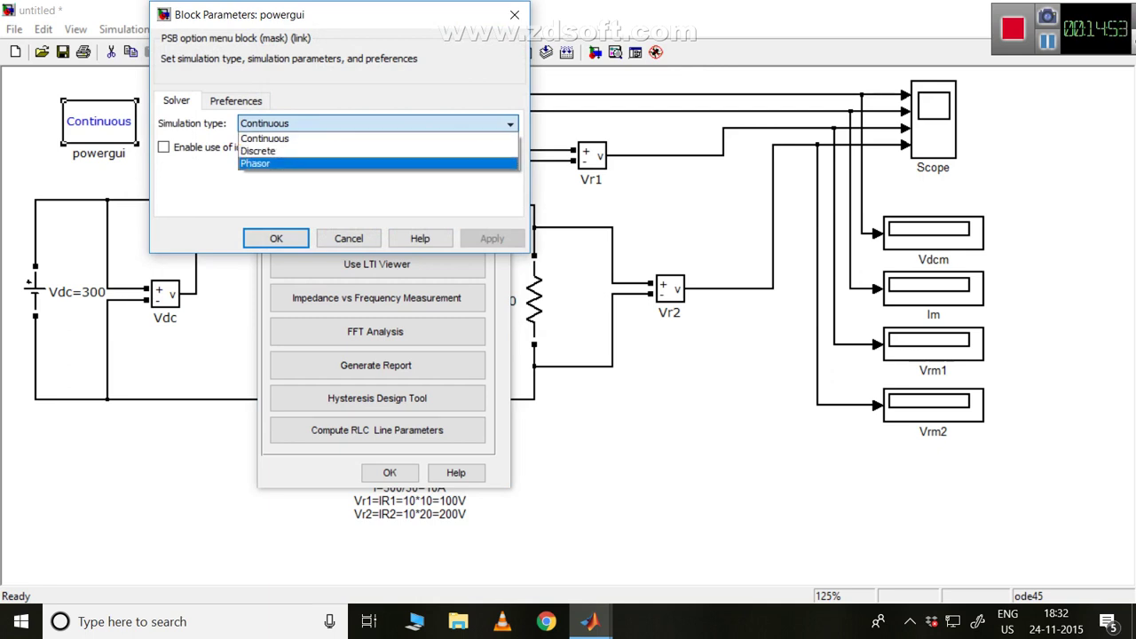
key(Escape)
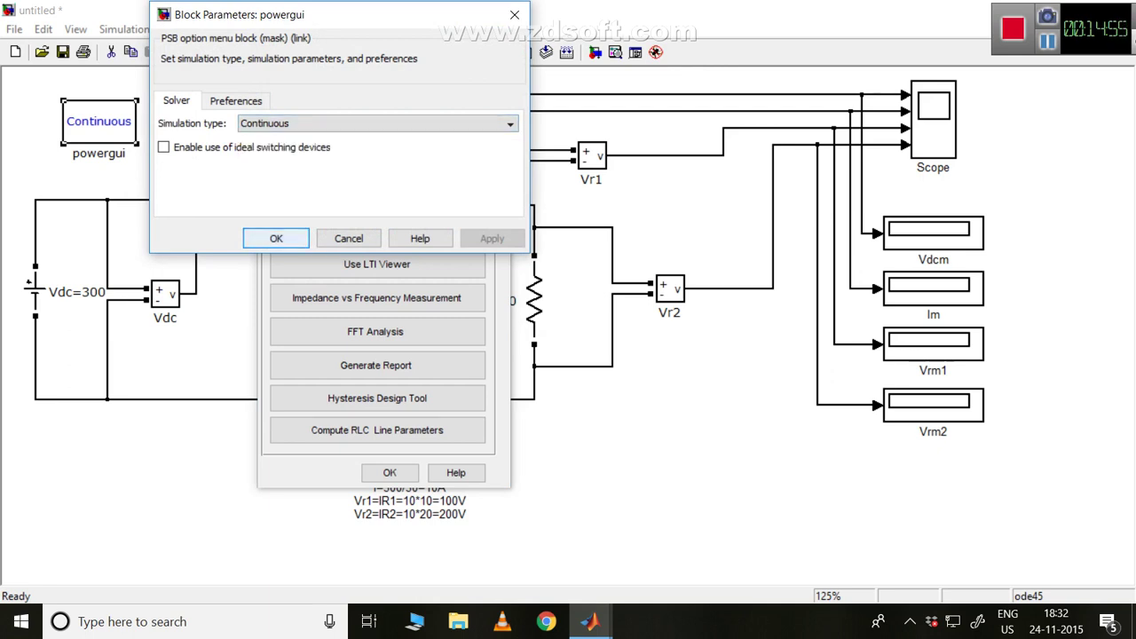
click(276, 238)
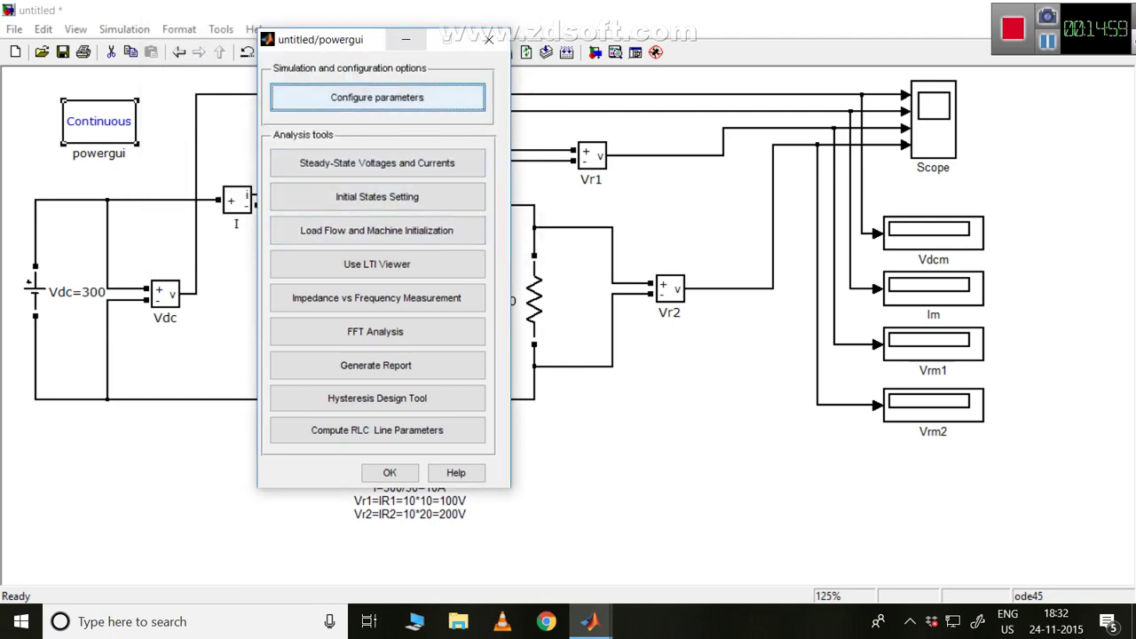
click(488, 39)
key(Escape)
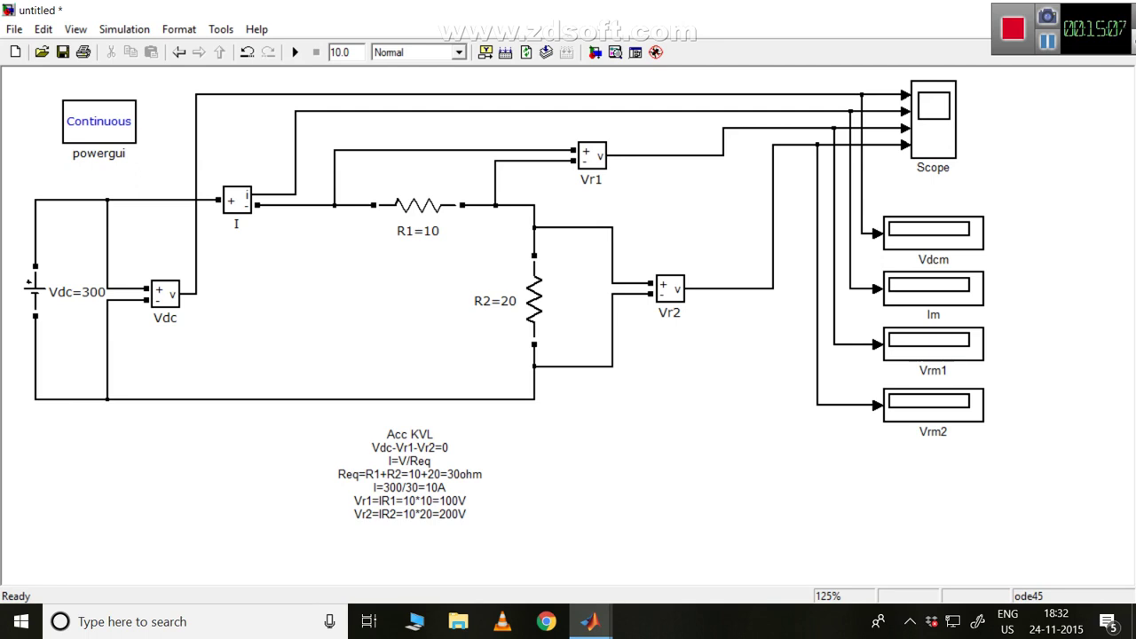
Try to save the model under the name "Youtube trail" in the MATLAB documents folder
click(14, 29)
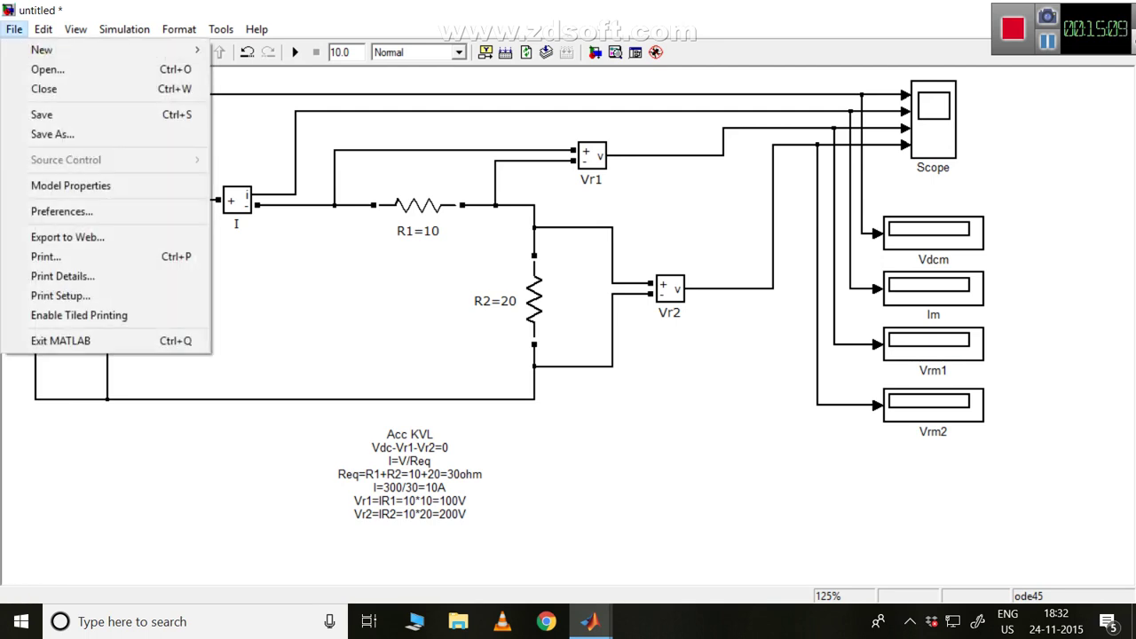
click(52, 134)
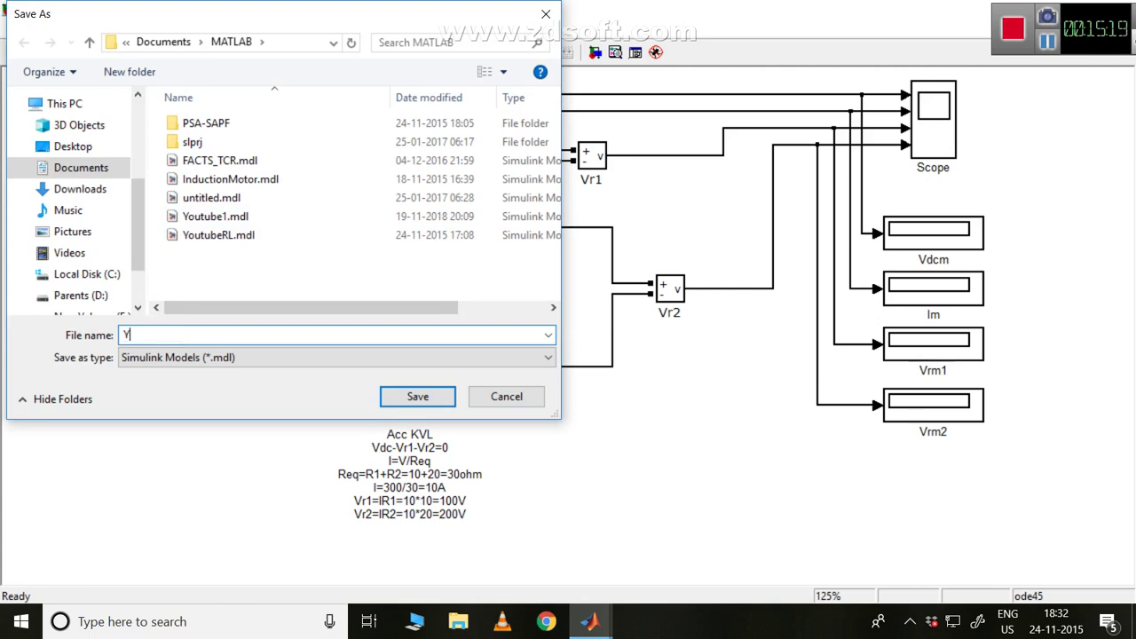
text(Youtubetrail)
click(163, 335)
click(164, 334)
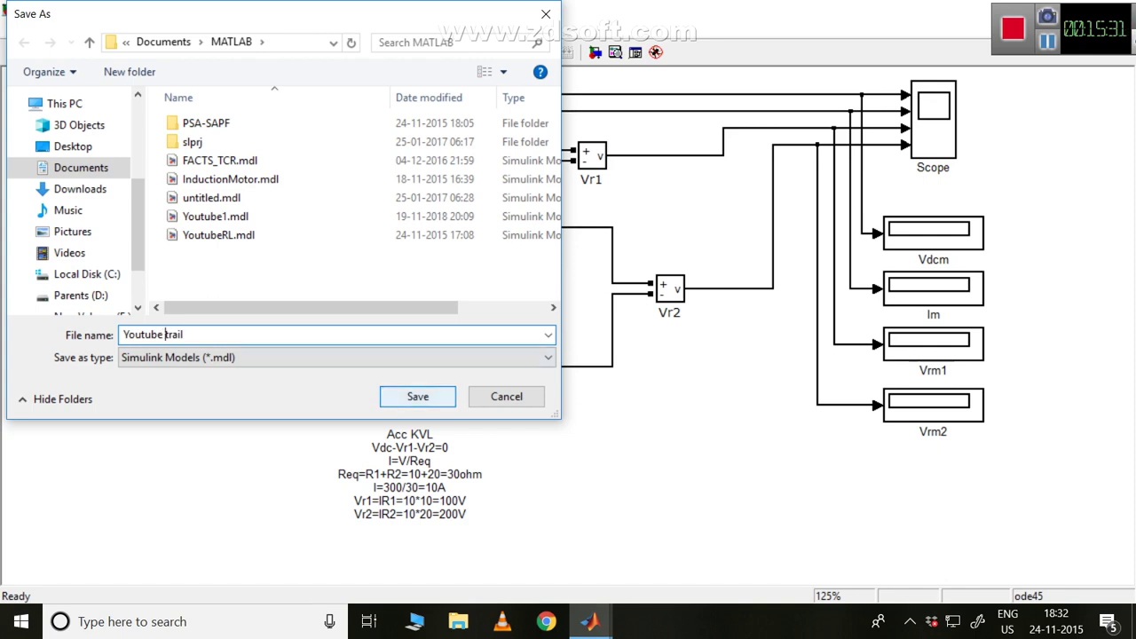
key(Return)
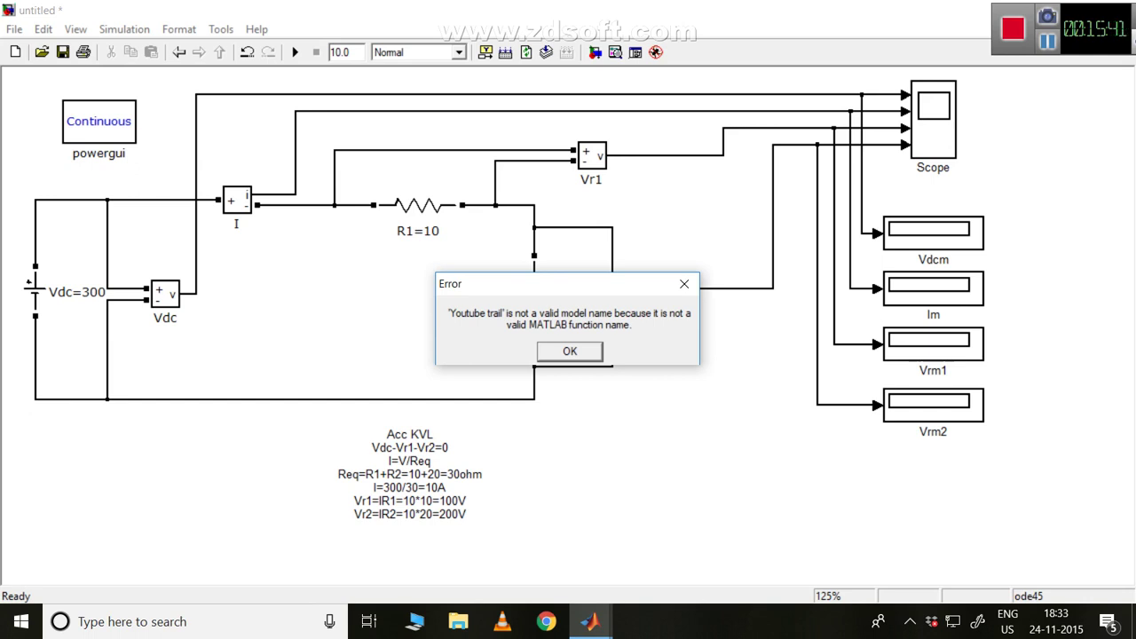
key(Return)
Save the model as Youtubeintro in the MATLAB documents folder
click(14, 28)
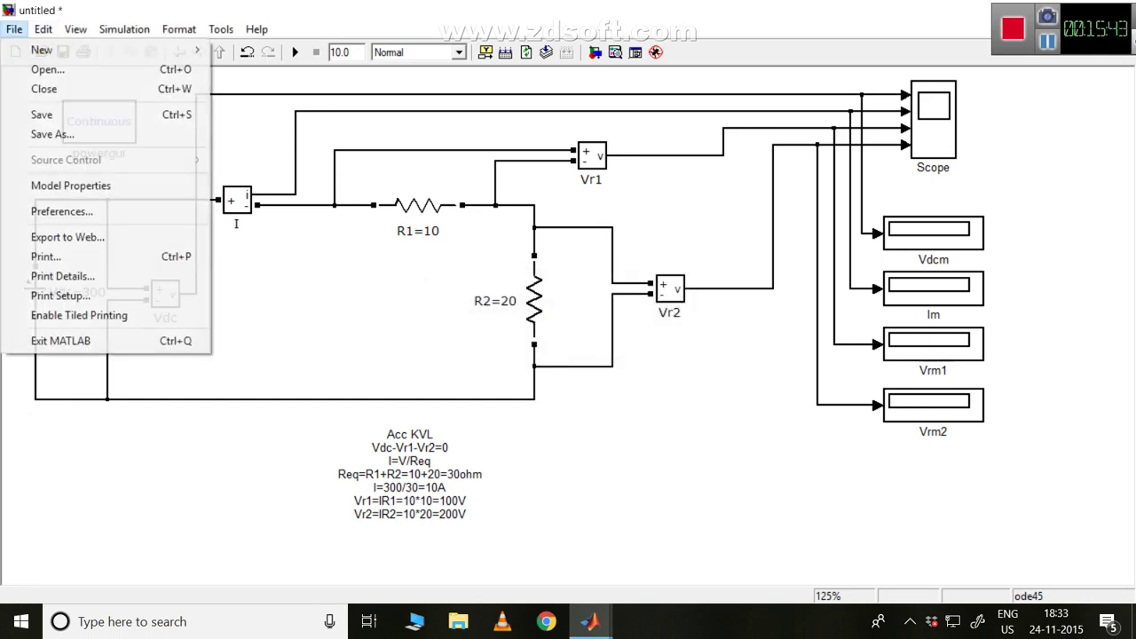
click(35, 135)
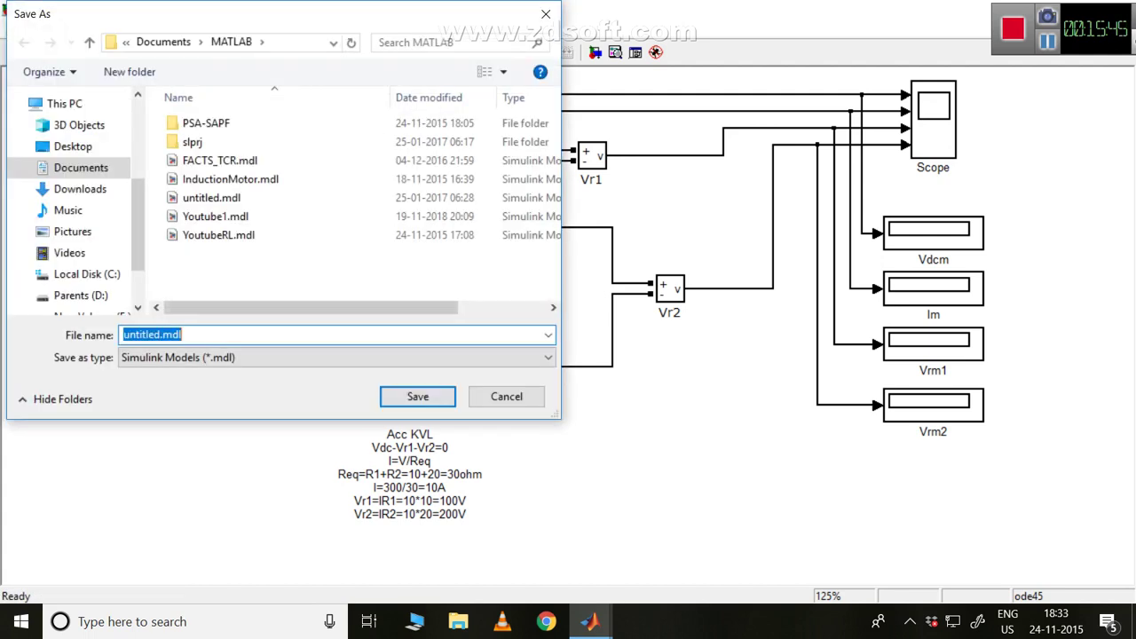
text(Y)
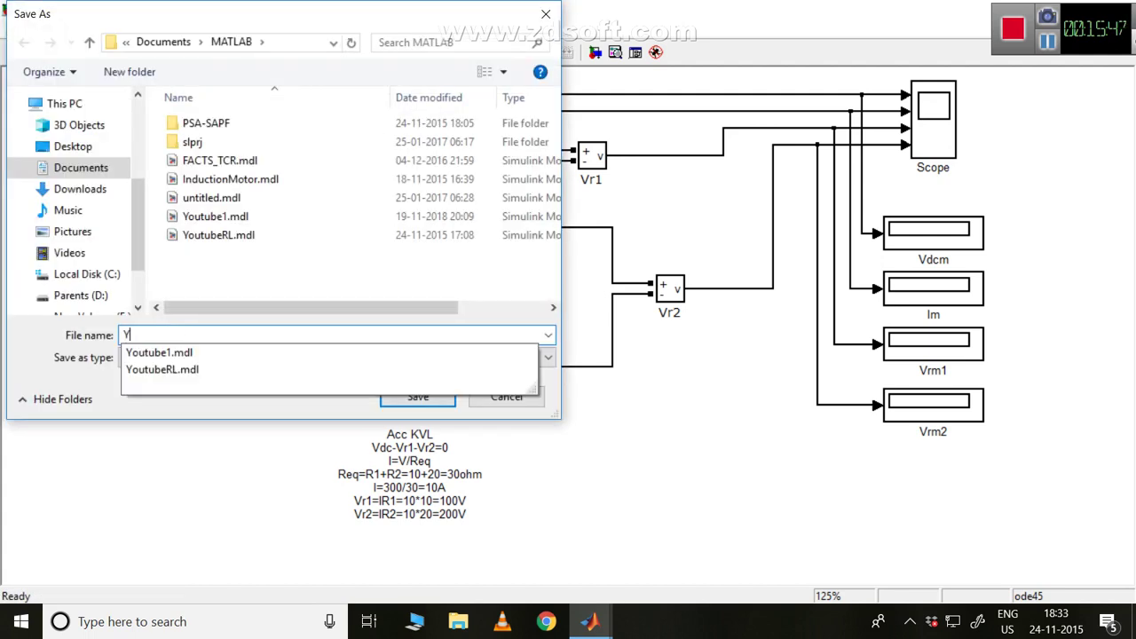
text(outubetrail)
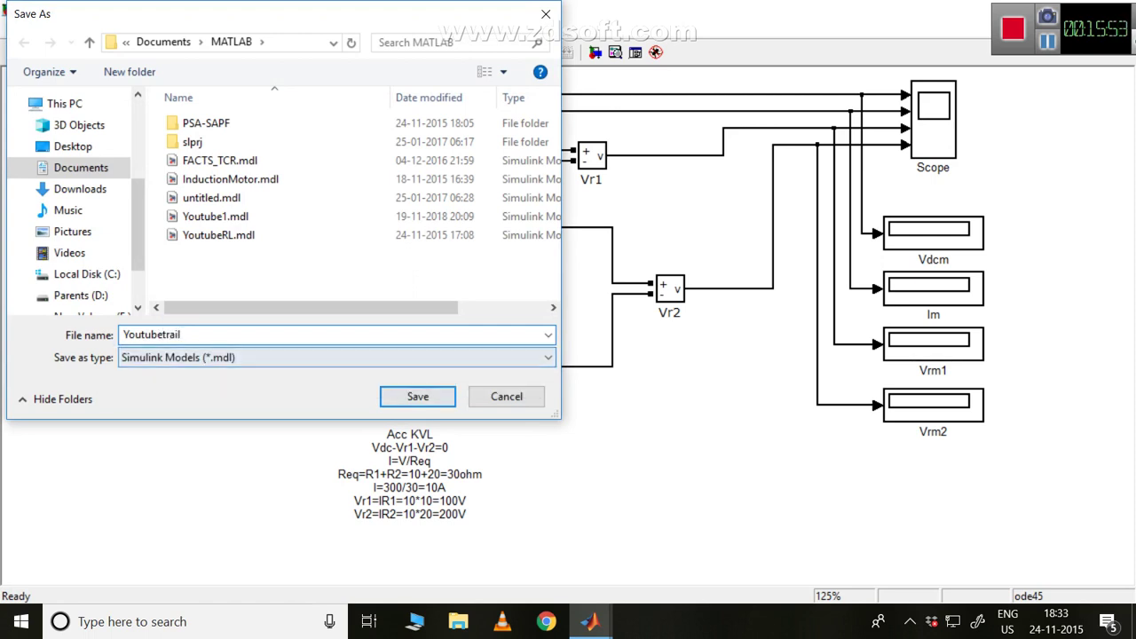
key(BackSpace)
key(BackSpace)
key(BackSpace)
key(BackSpace)
key(BackSpace)
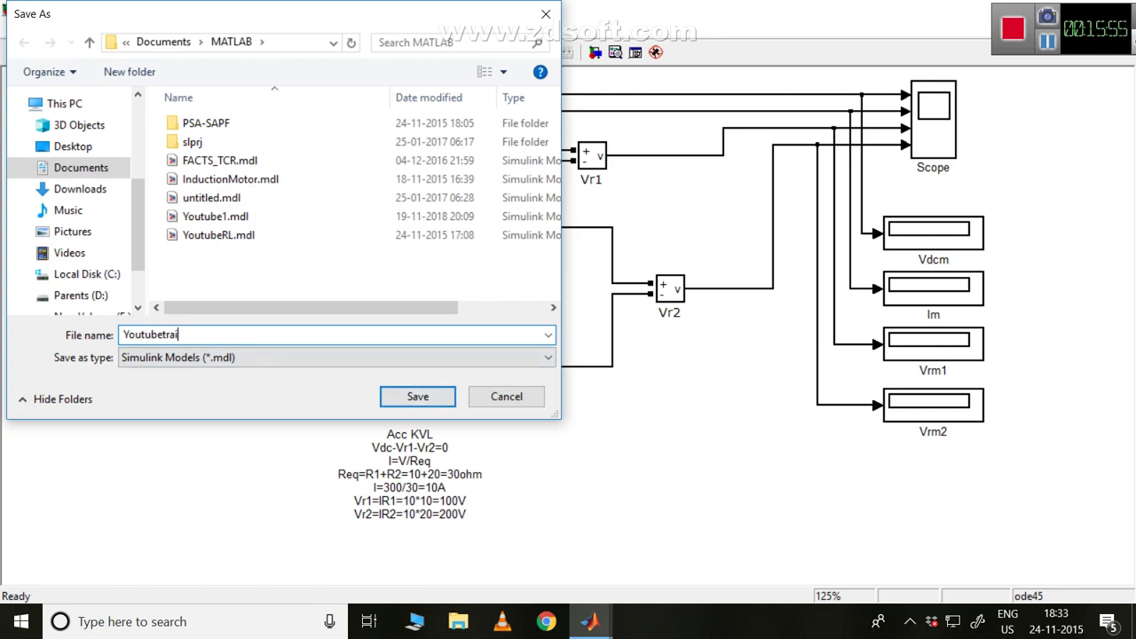
text(intro)
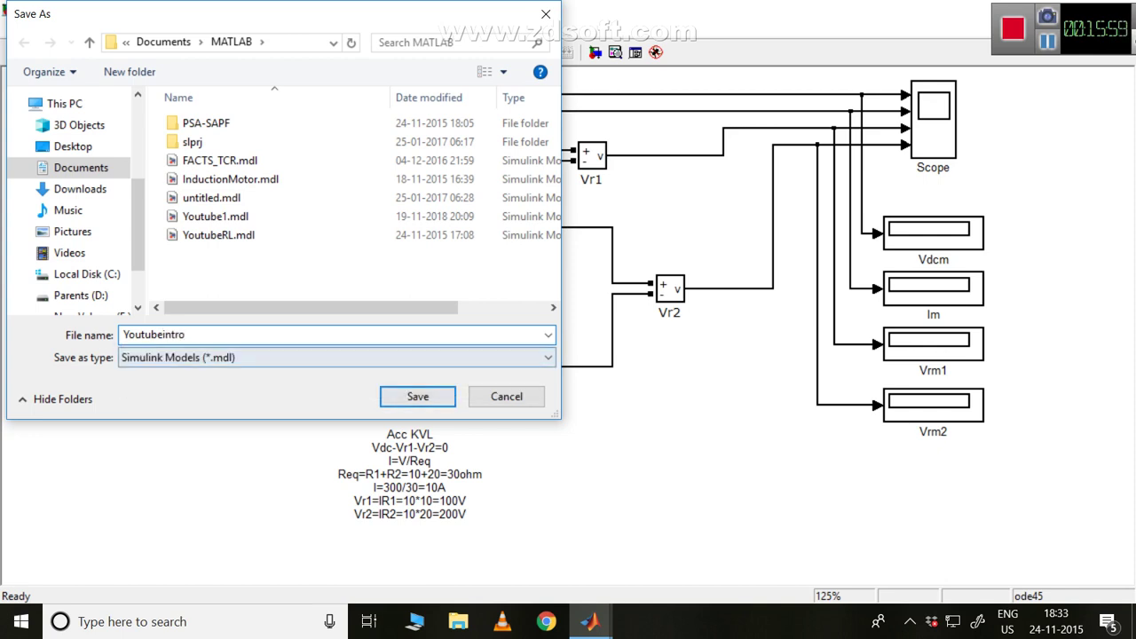
key(Return)
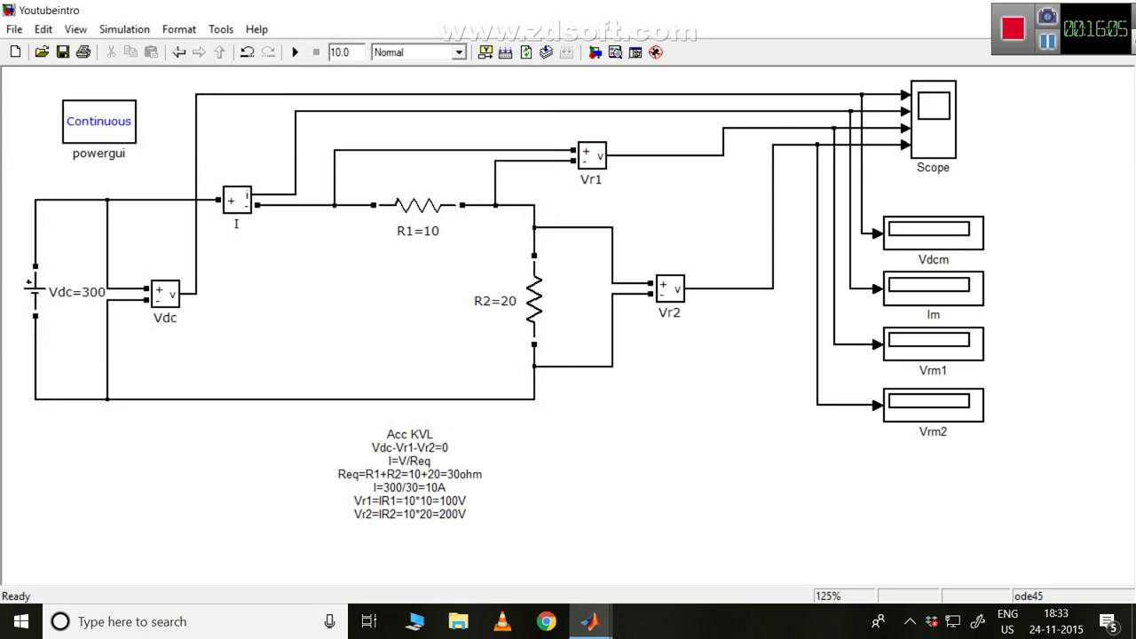
Set the simulation stop time to 4 and run the simulation
double_click(341, 53)
text(4)
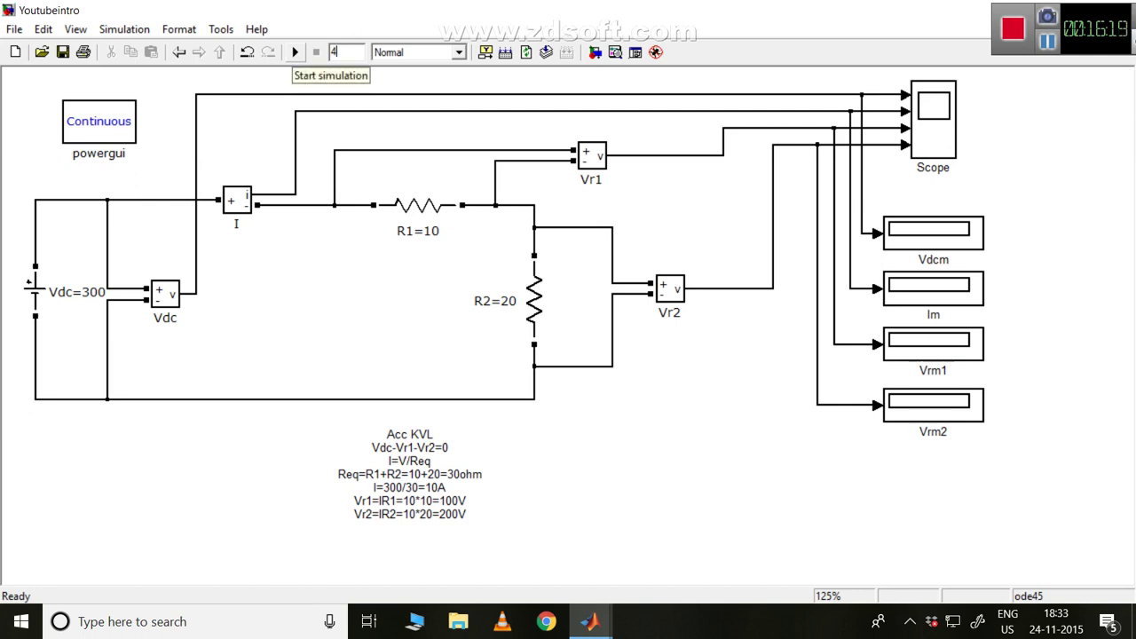
click(295, 51)
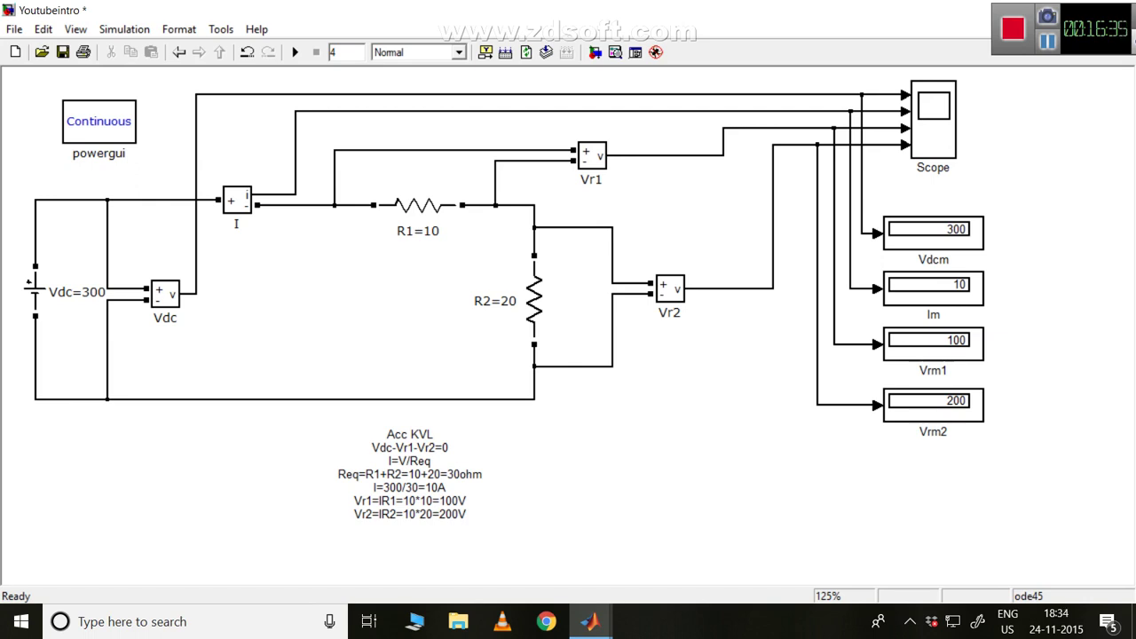
click(466, 514)
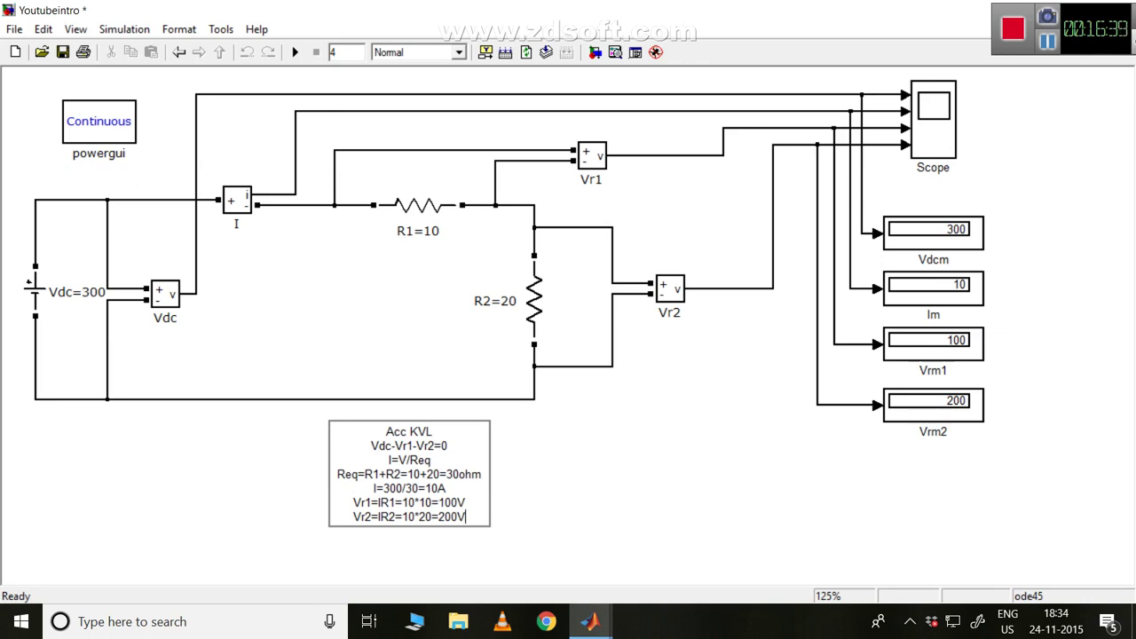
key(Escape)
Open the Scope full-screen and configure its data history to remove the data point limit and save data to the workspace
double_click(933, 119)
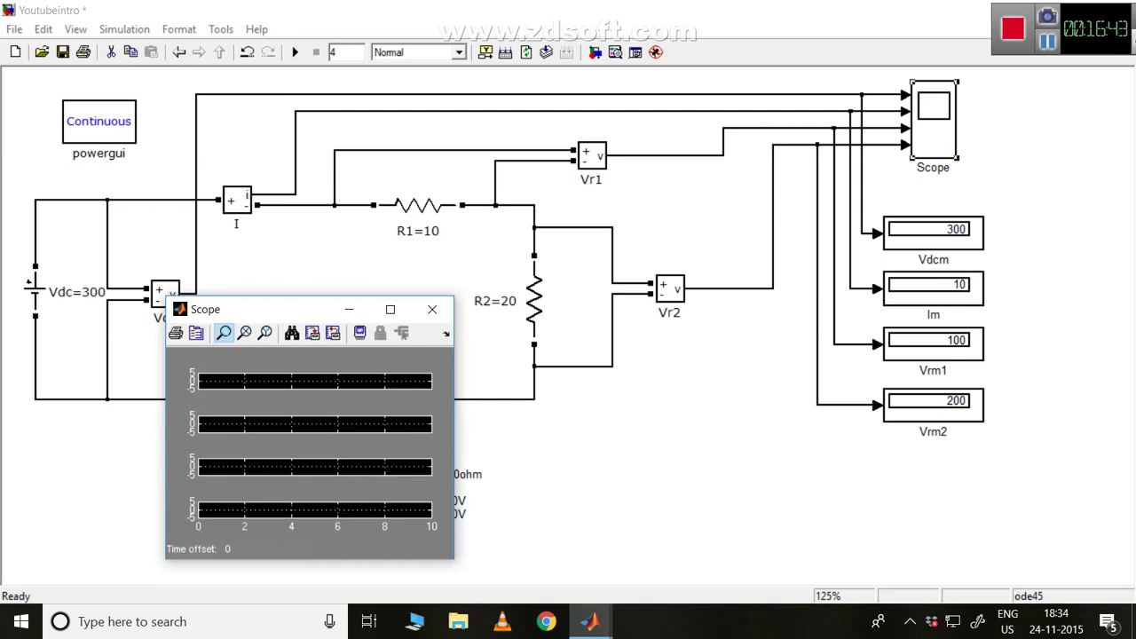
click(390, 308)
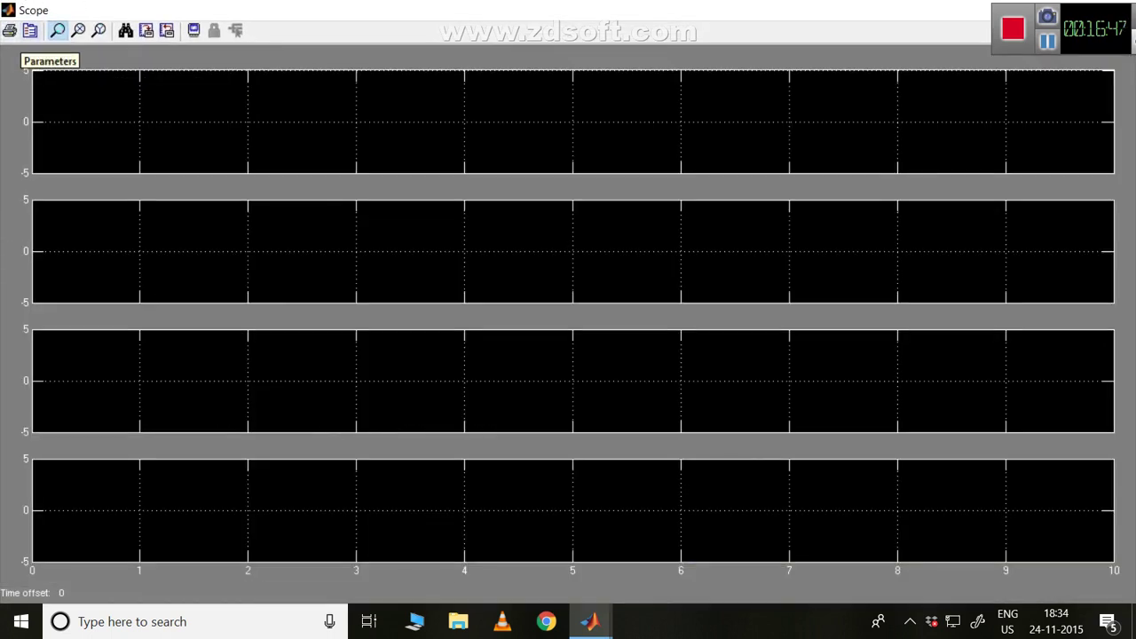
click(29, 30)
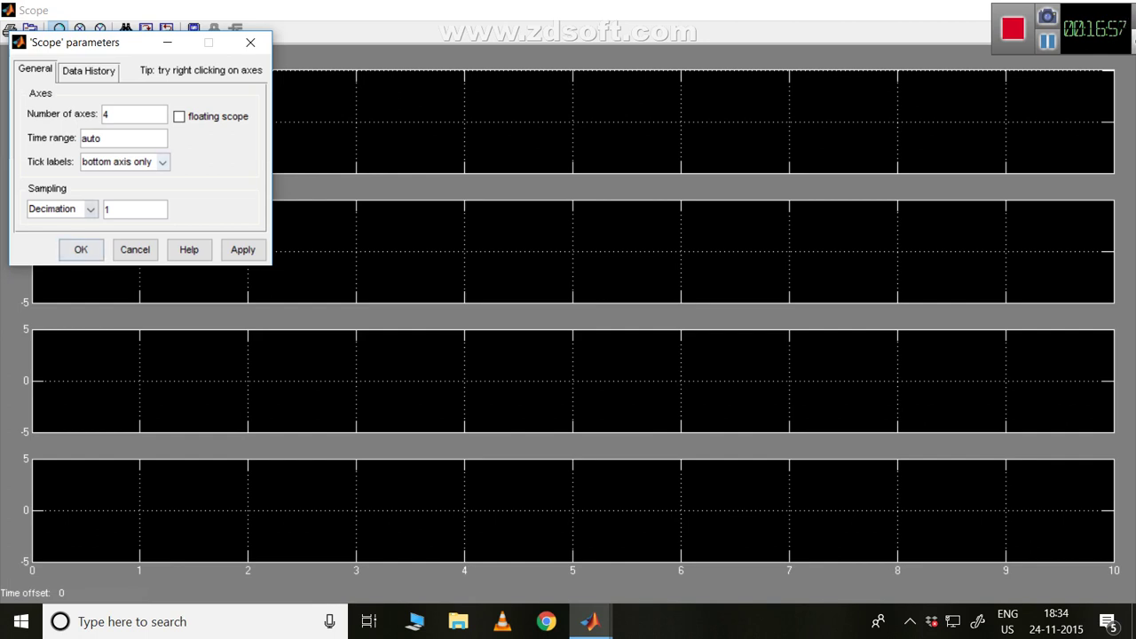
click(88, 71)
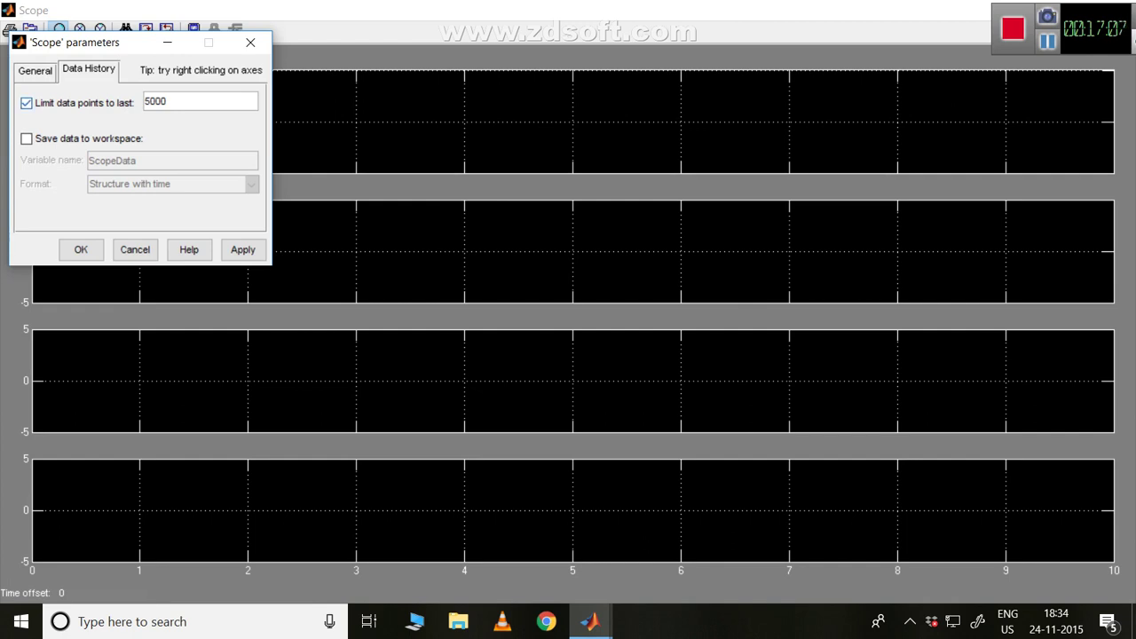
click(26, 103)
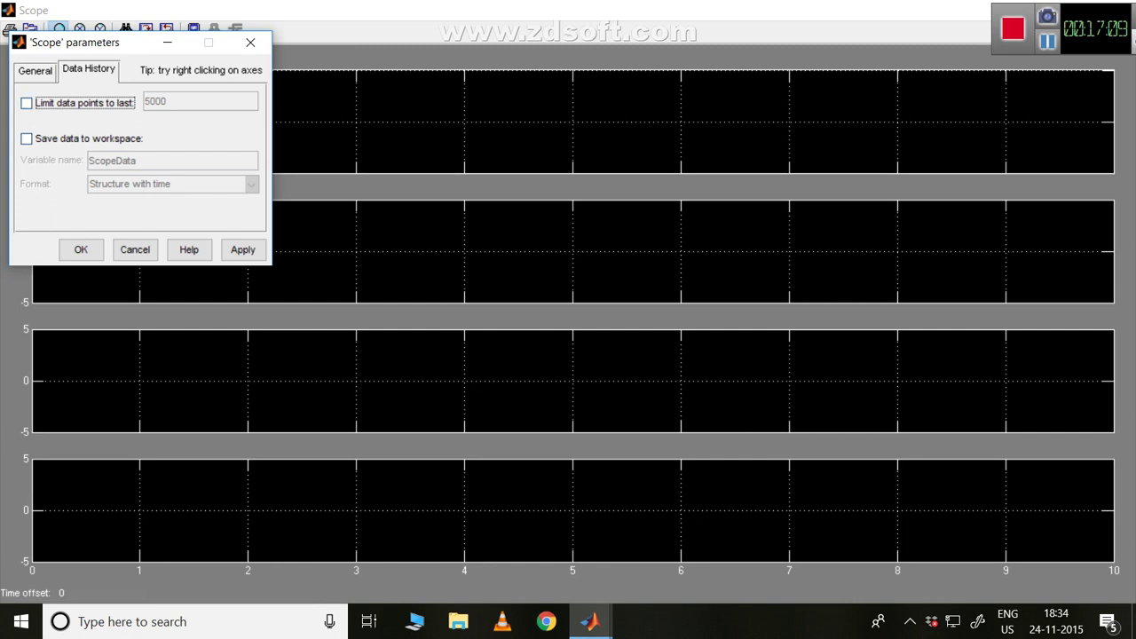
click(26, 139)
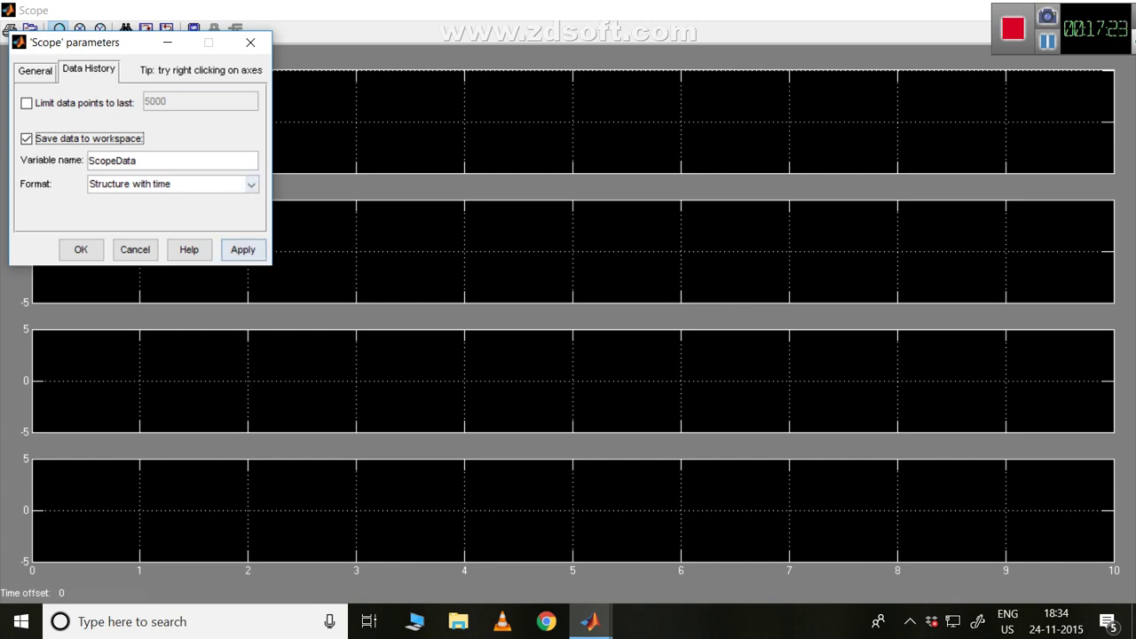
click(81, 250)
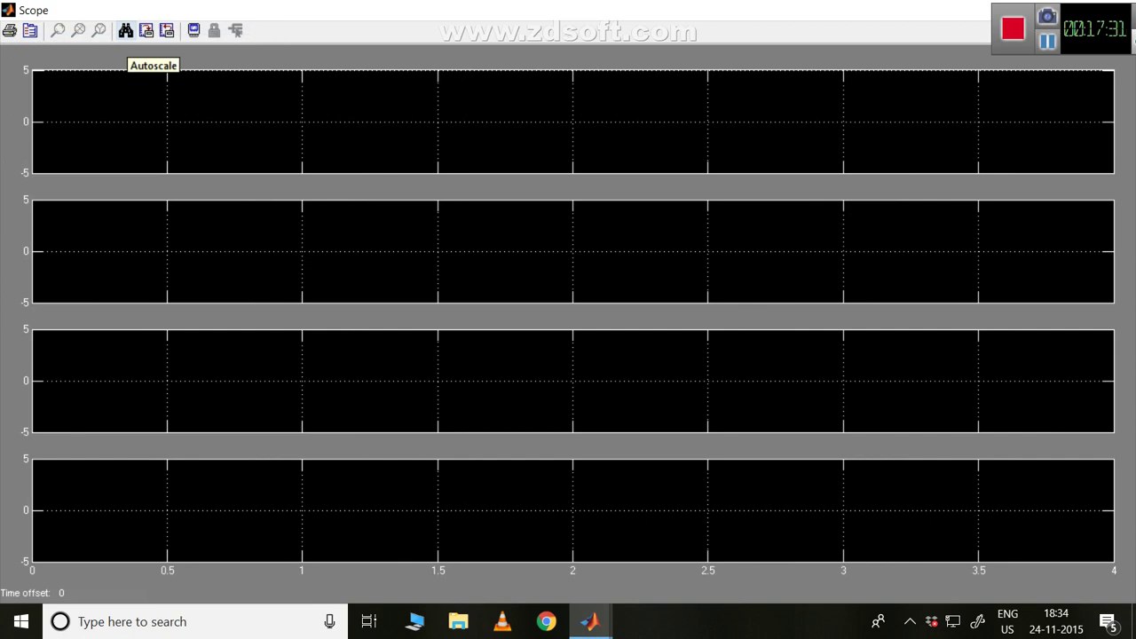
Autoscale the Scope's four plots to examine the voltage and current waveforms, and close the Scope
click(125, 30)
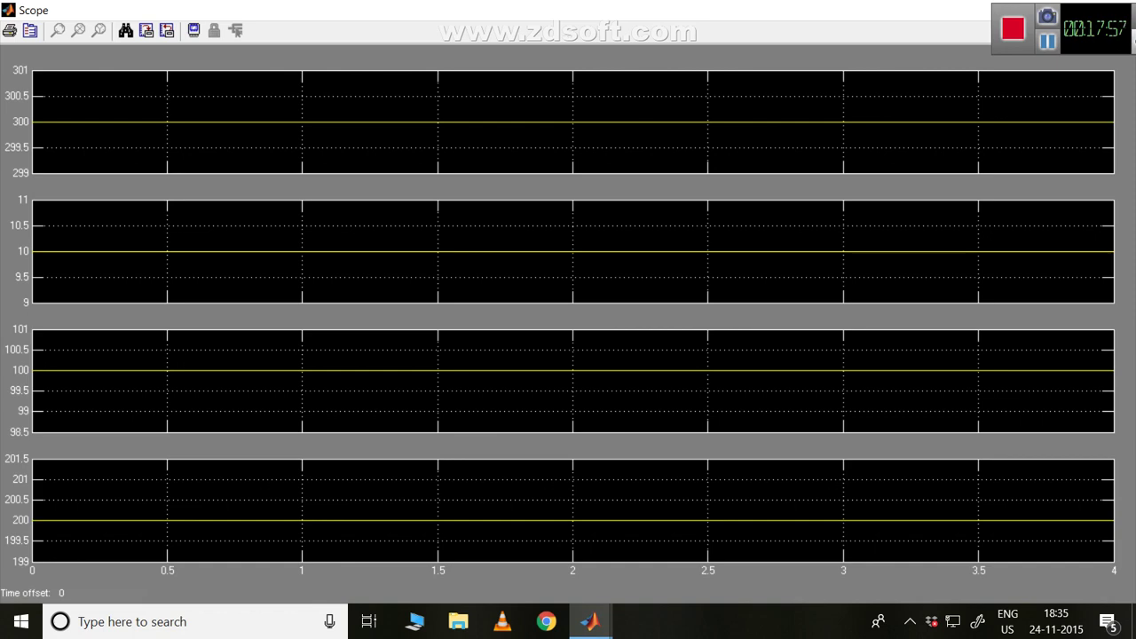
key(super+Down)
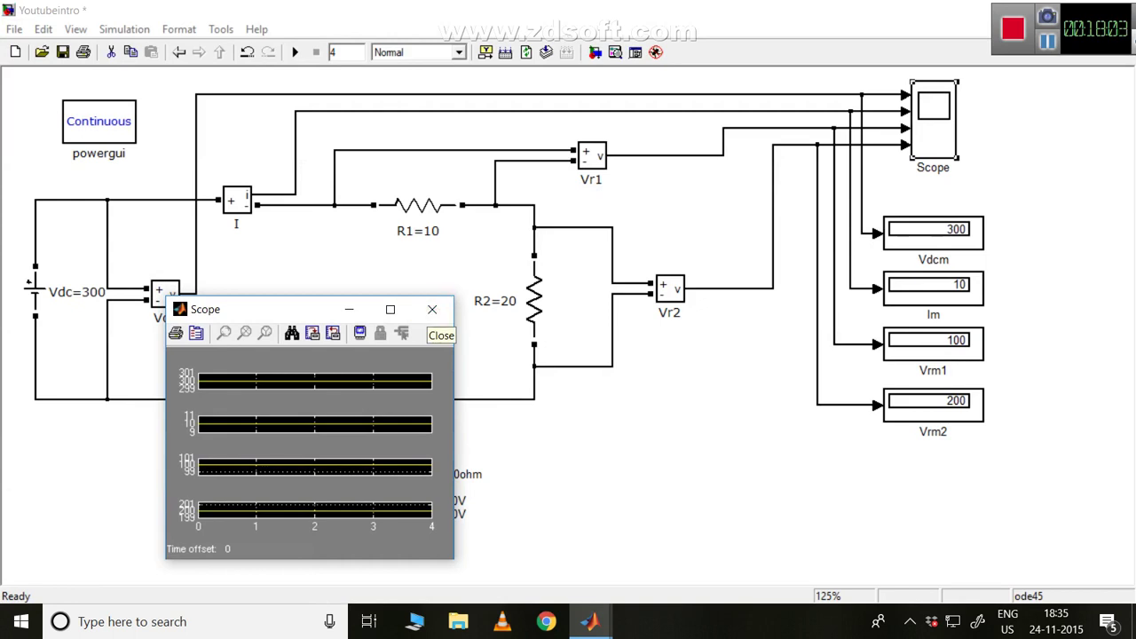
click(433, 309)
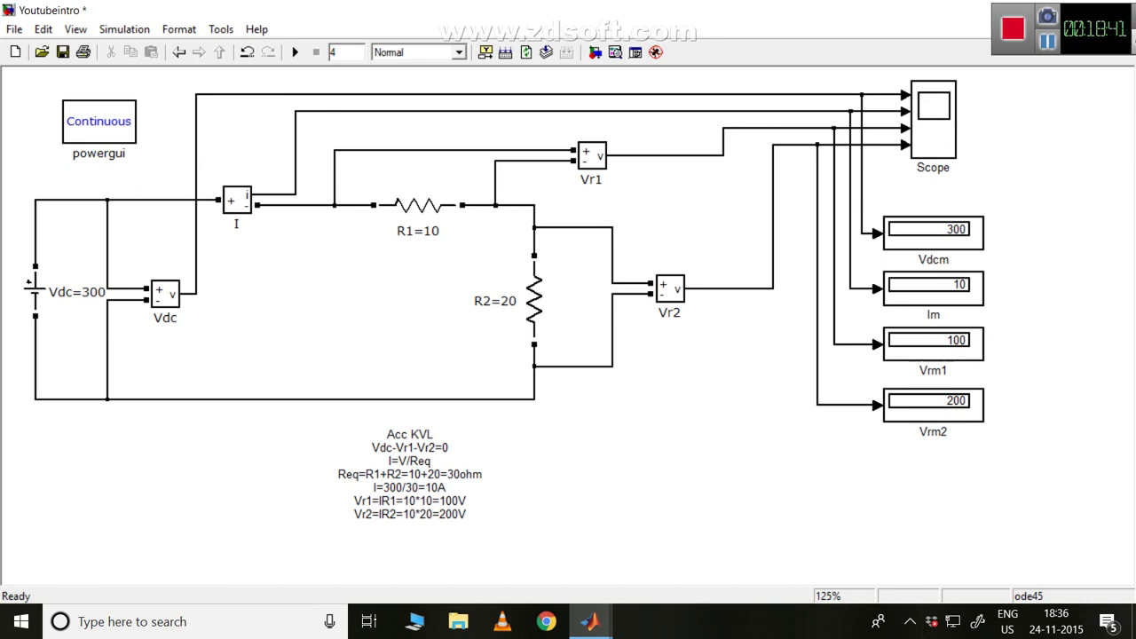
click(448, 447)
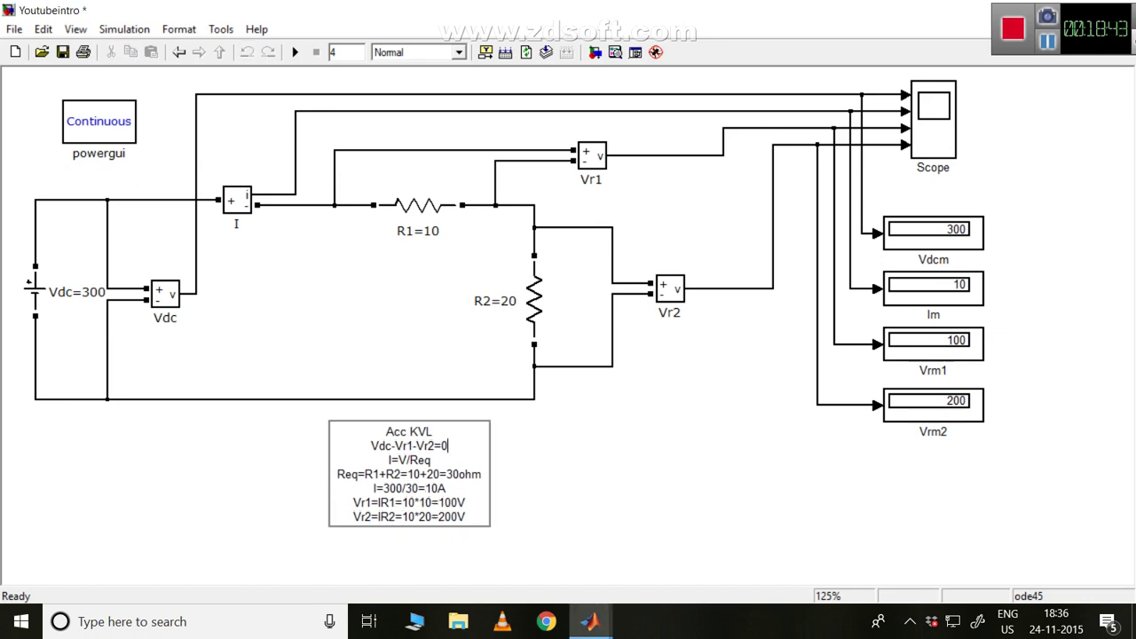